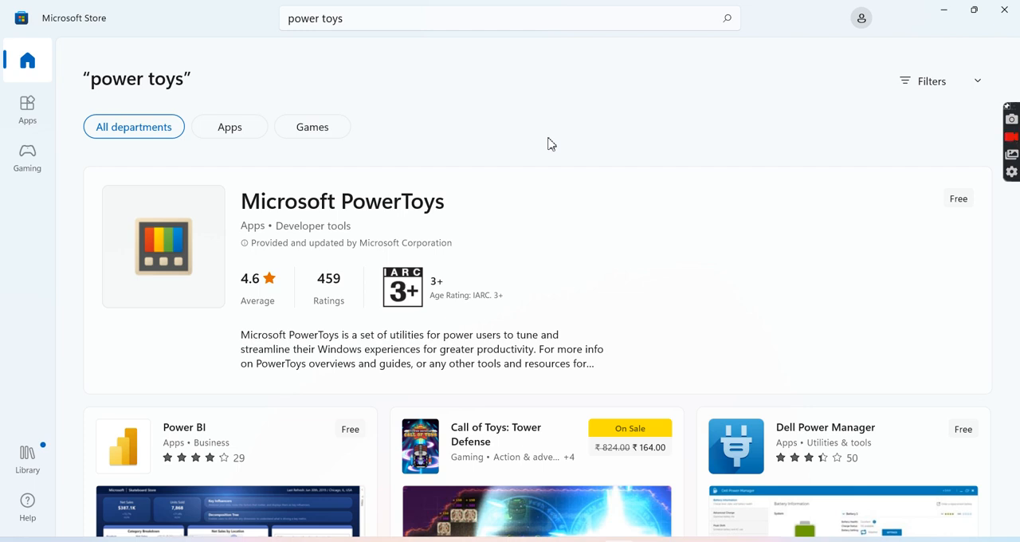
- Open the Microsoft PowerToys listing from the store's search results, and minimize the store window
click(367, 208)
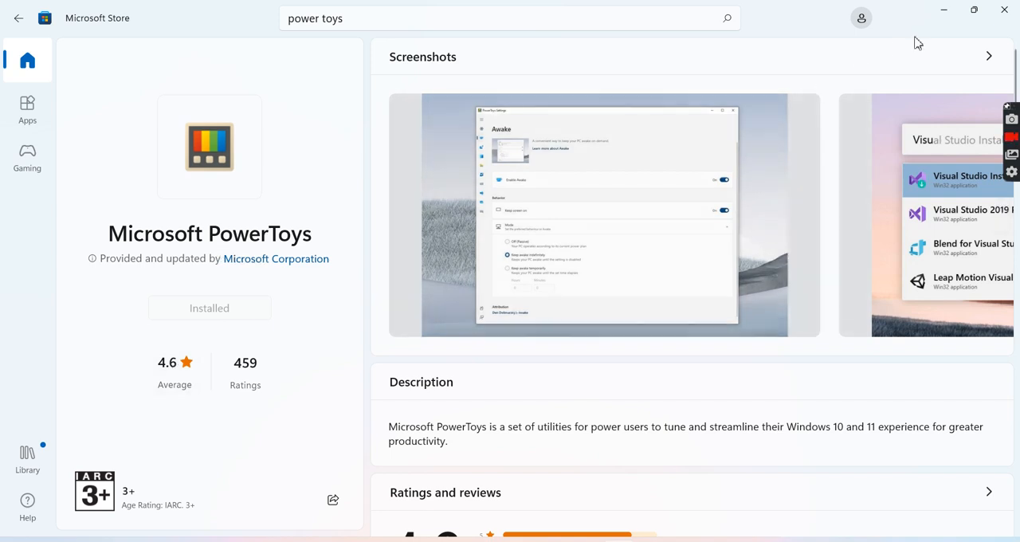
click(947, 9)
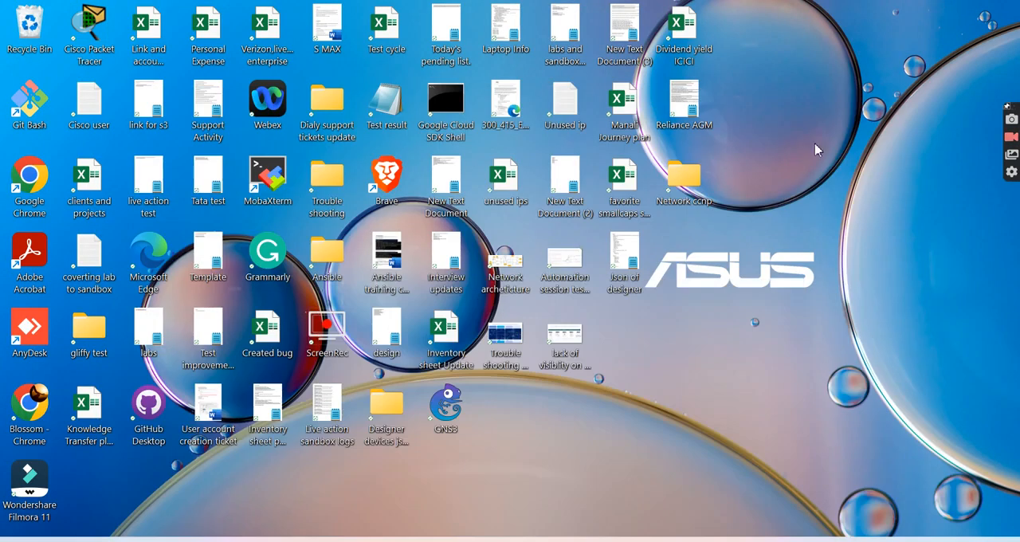
- Switch to Notepad's "install power toys" note and copy the PowerToys release URL listed for Windows 10 and below
mouse_move(678, 540)
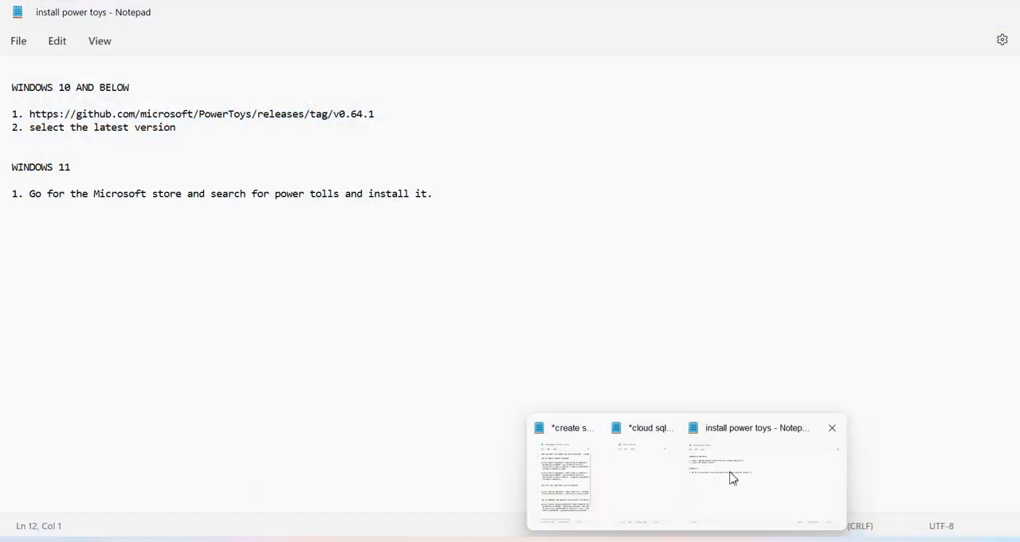
click(730, 473)
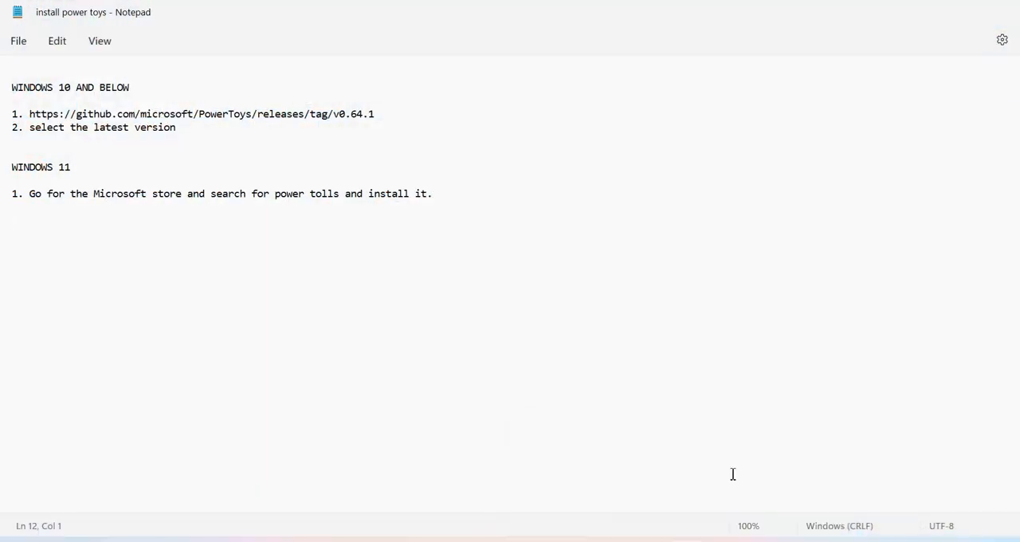
drag(402, 116, 34, 119)
key(ctrl+c)
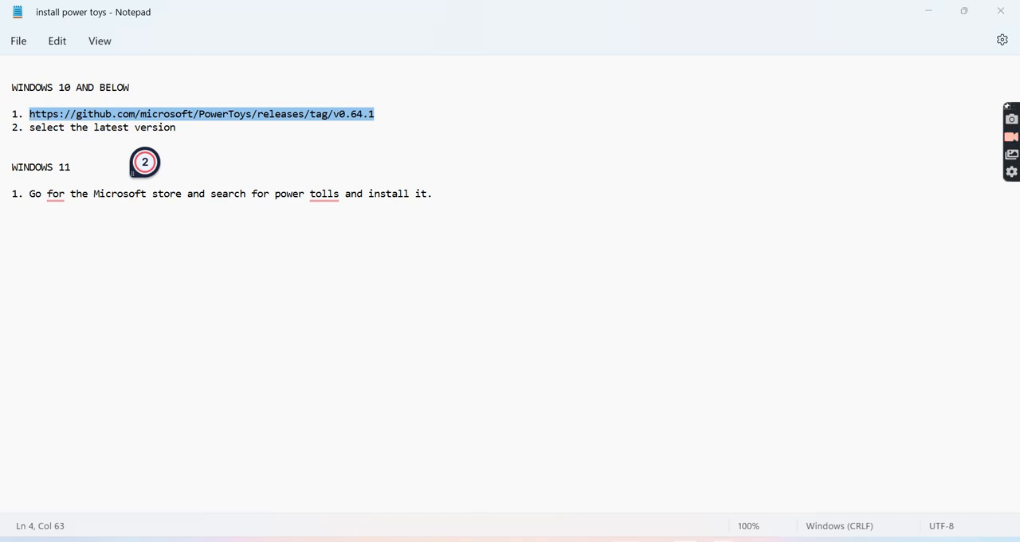
key(alt+Tab)
click(621, 16)
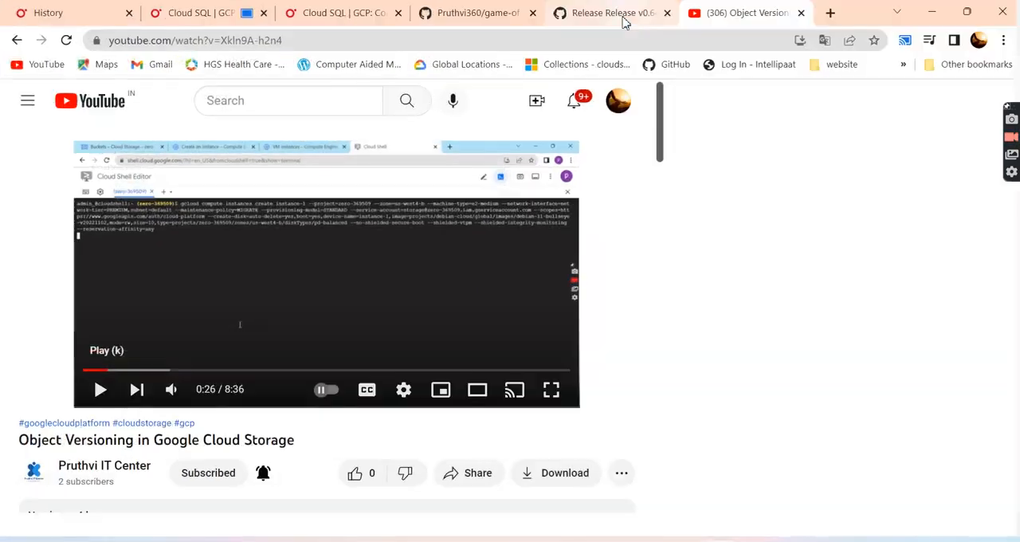
click(832, 12)
key(ctrl+v)
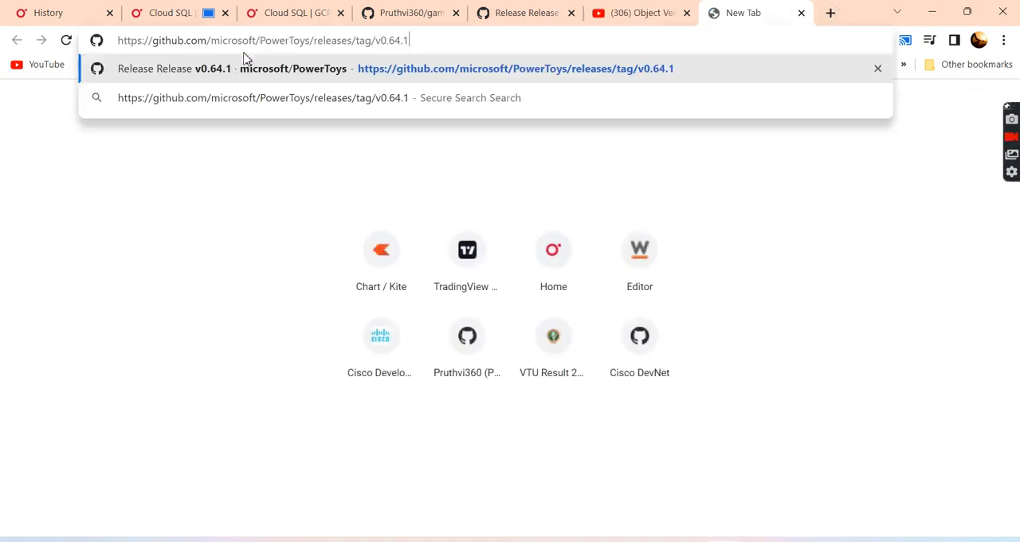
key(Return)
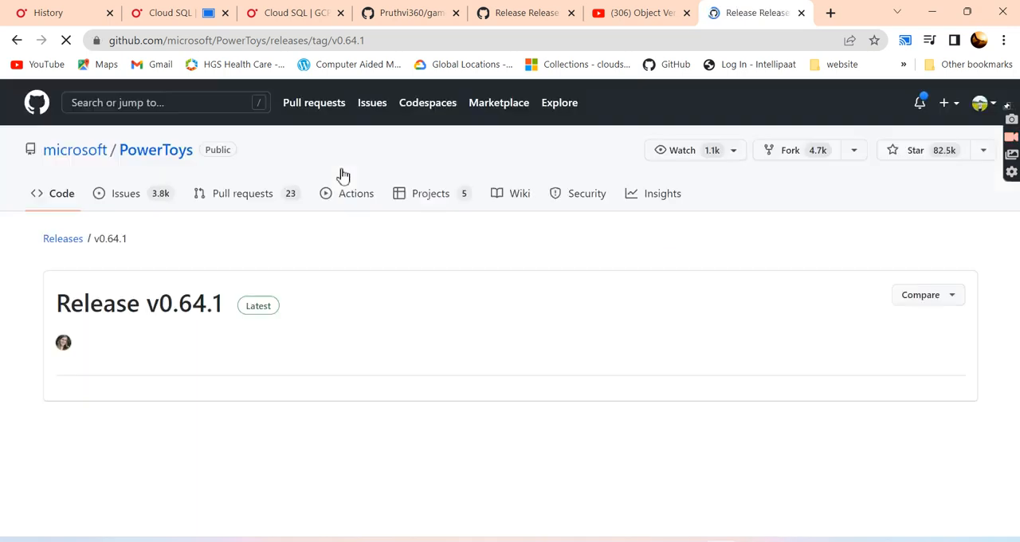
- Examine the Release v0.64.1 notes and the downloadable files listed under Assets
scroll(398, 363, down, 6)
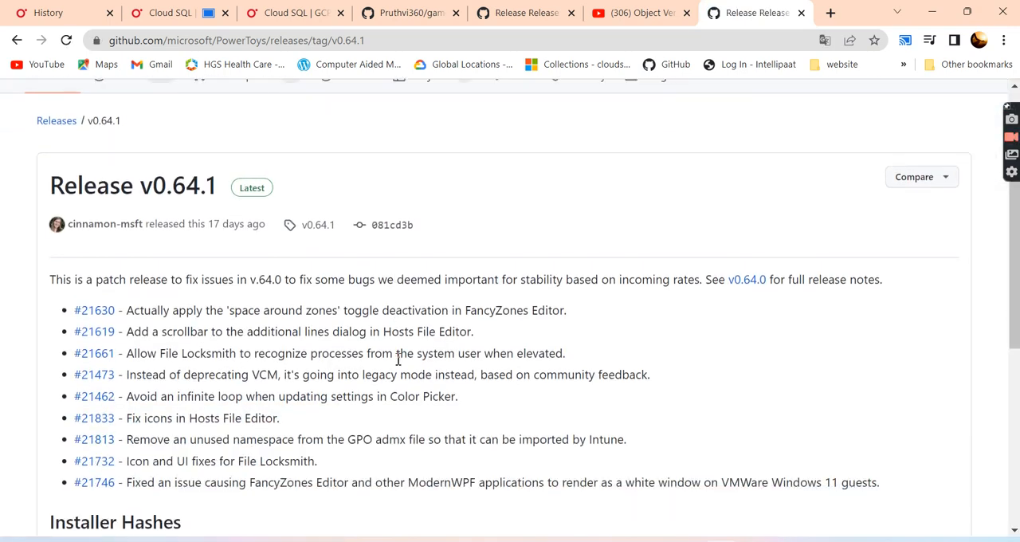
scroll(397, 359, down, 3)
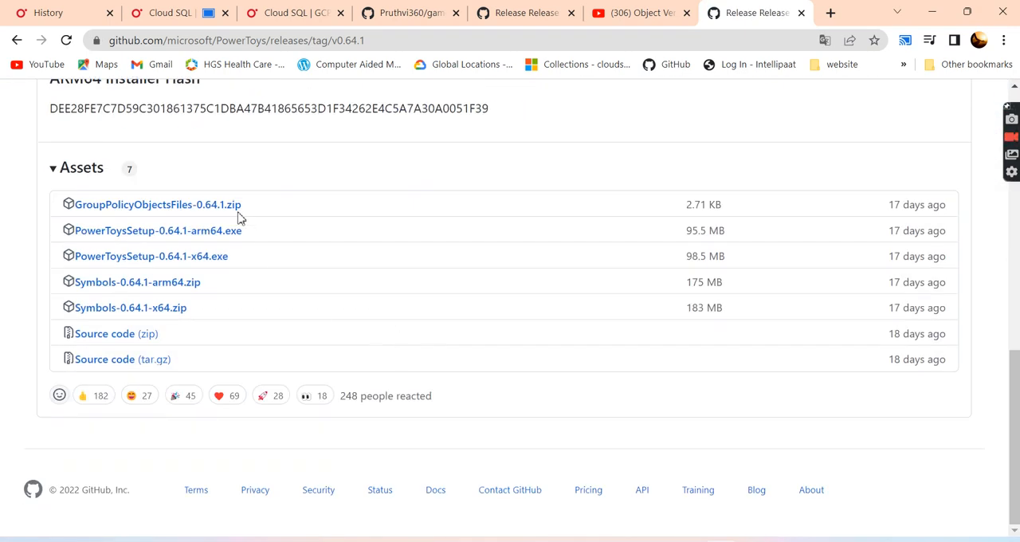
scroll(252, 338, up, 10)
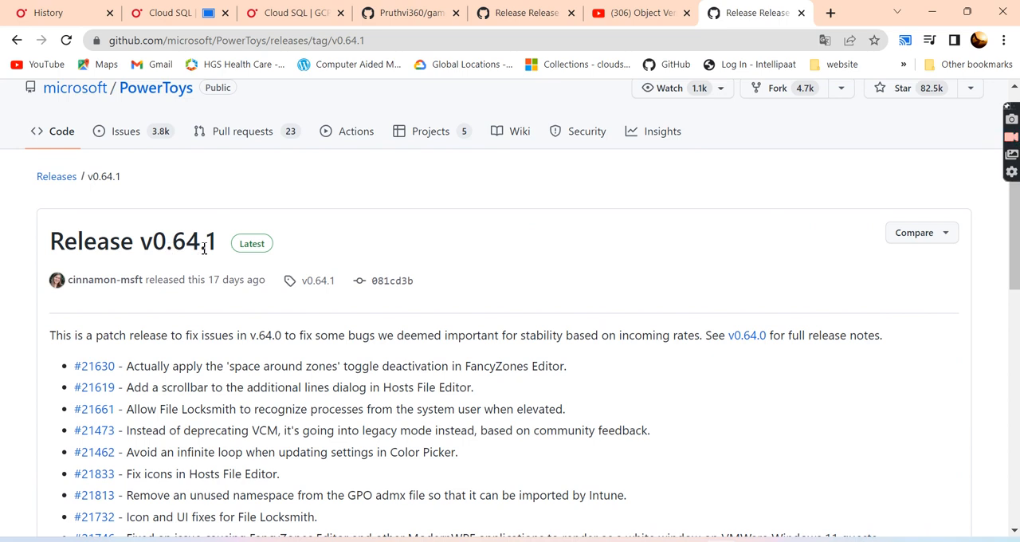
scroll(228, 403, down, 5)
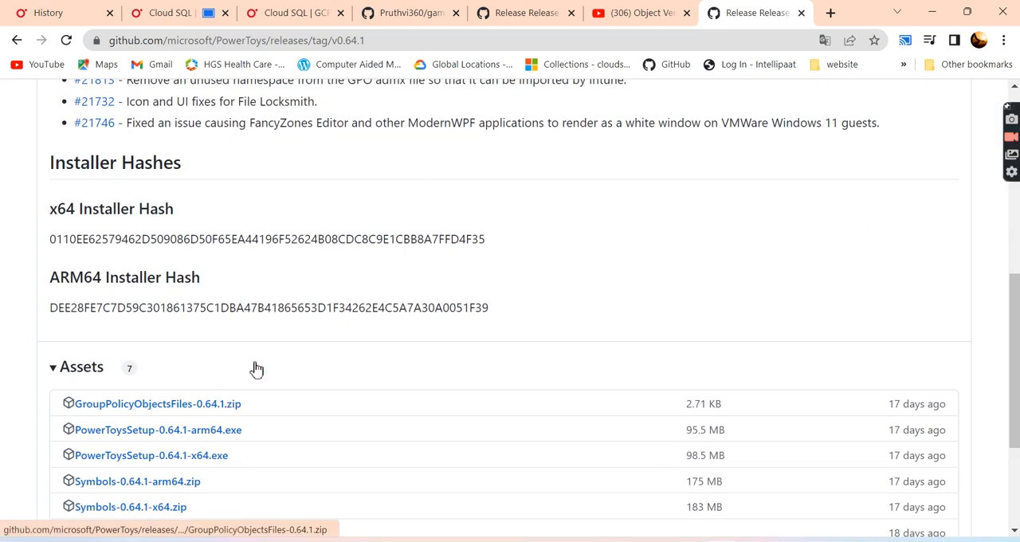
scroll(244, 408, down, 2)
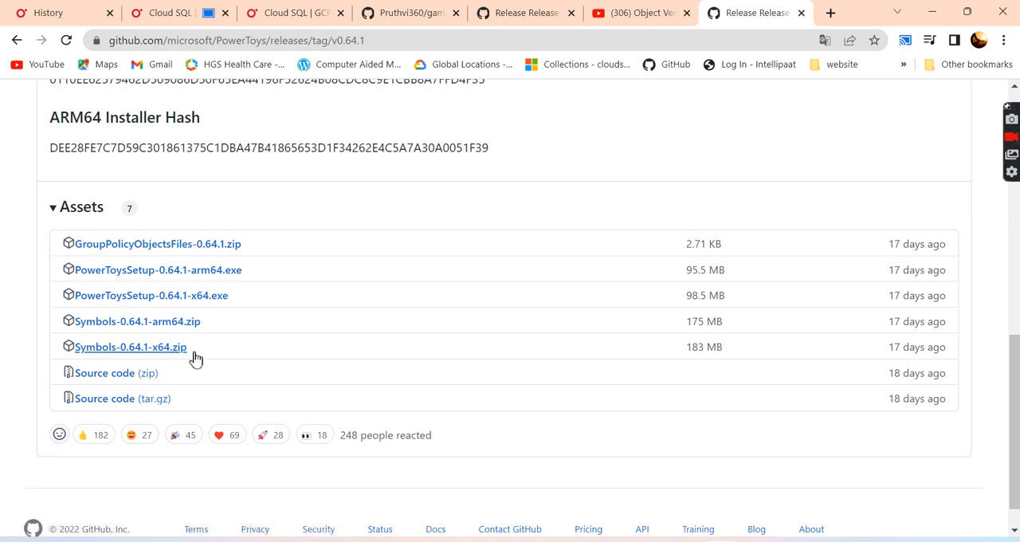
- Start downloading the release's source code zip, cancel the download and close the downloads bar
click(109, 380)
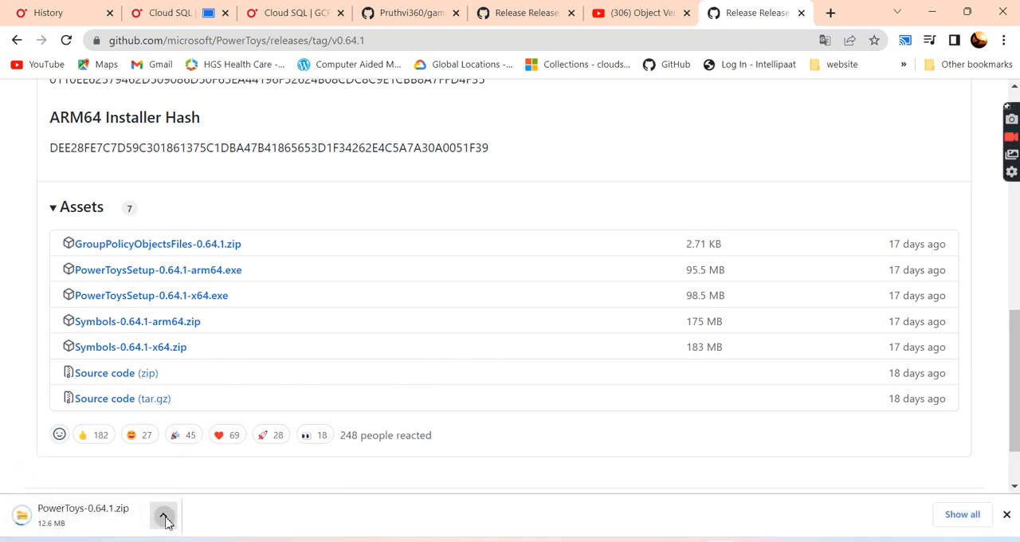
click(163, 515)
click(191, 487)
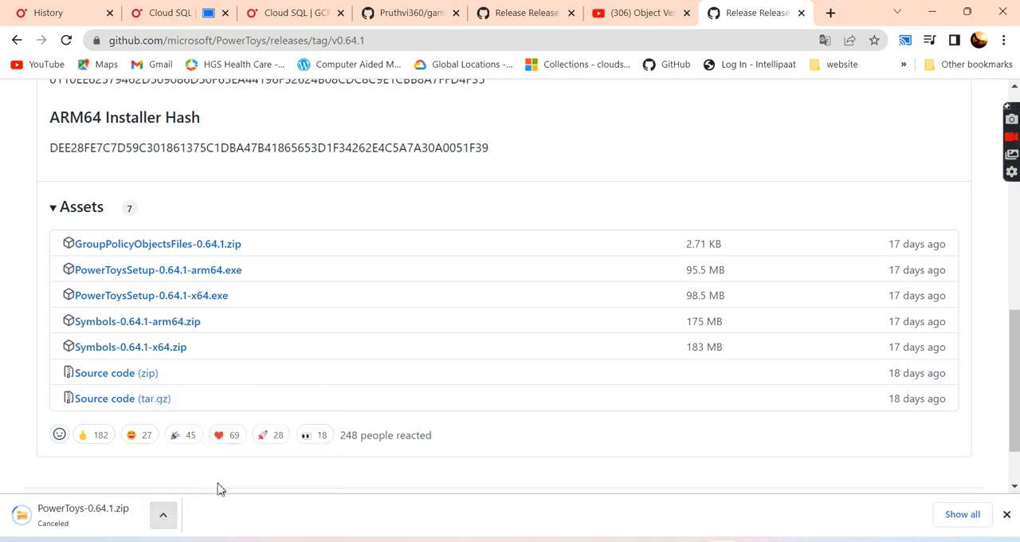
click(1005, 514)
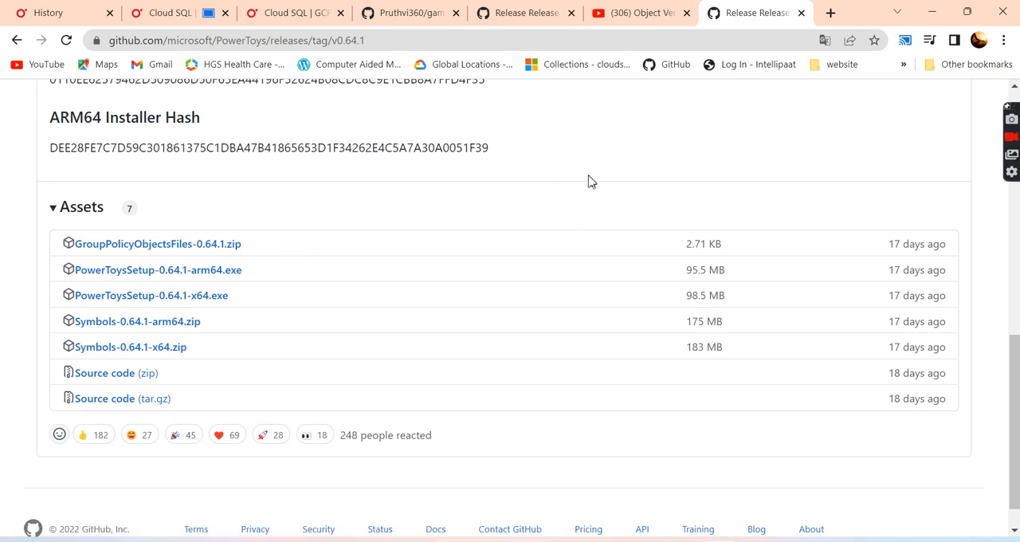
scroll(592, 181, up, 4)
scroll(592, 180, up, 4)
scroll(591, 182, down, 8)
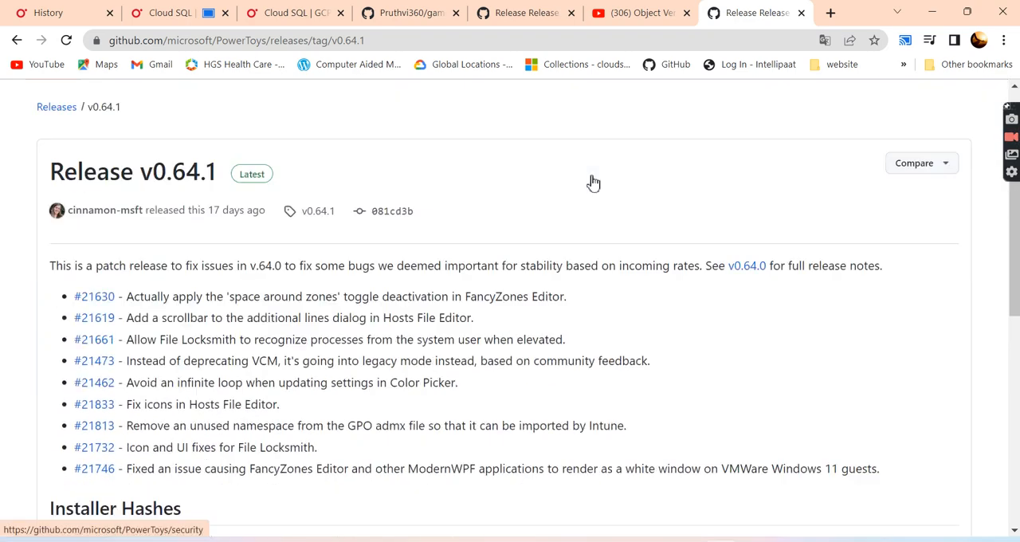
scroll(591, 181, up, 8)
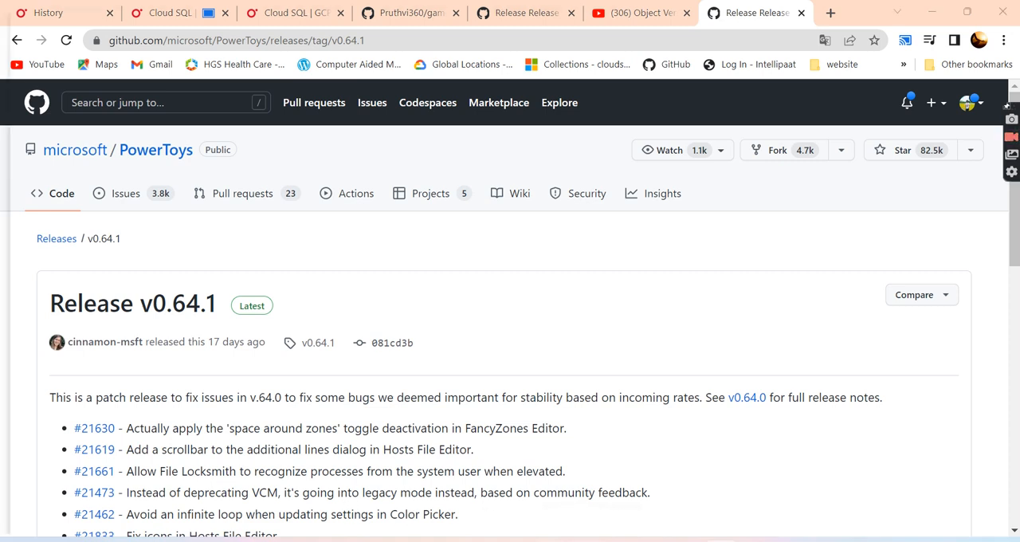
- Search Windows for "power" to locate the PowerToys (Preview) app, and dismiss the search
click(315, 540)
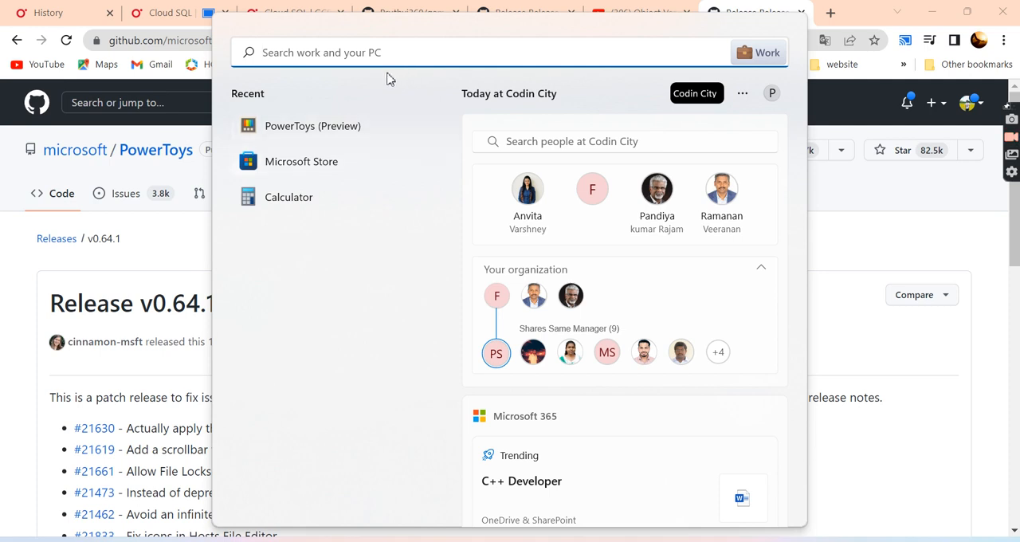
text(pow)
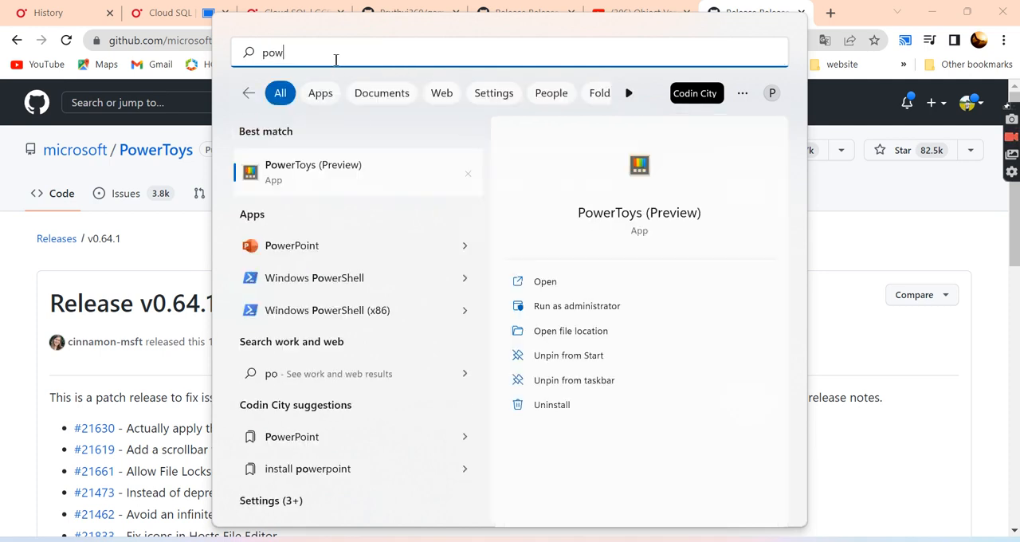
text(er)
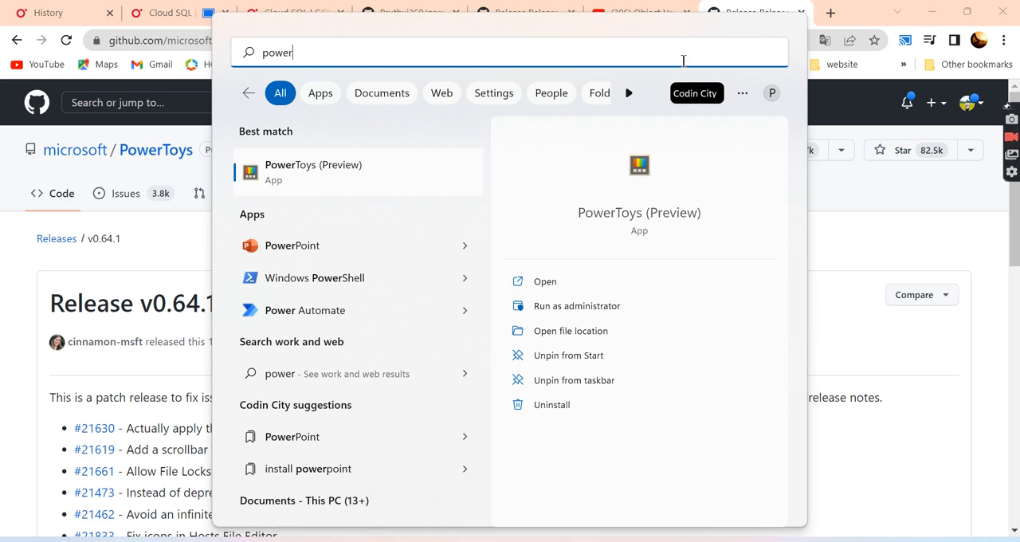
click(836, 200)
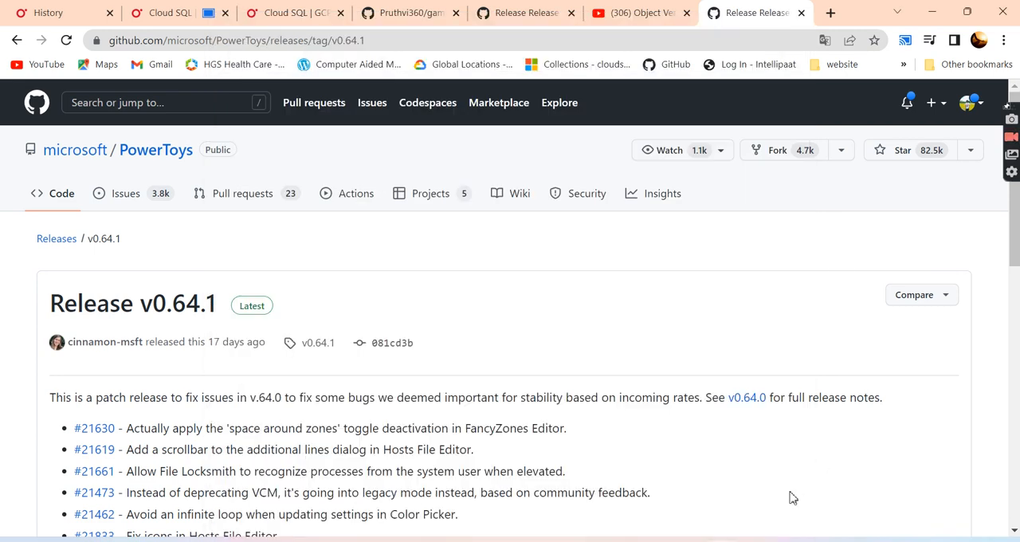
- Switch to PowerToys Settings and review the General page's version, administrator mode and startup options
click(787, 540)
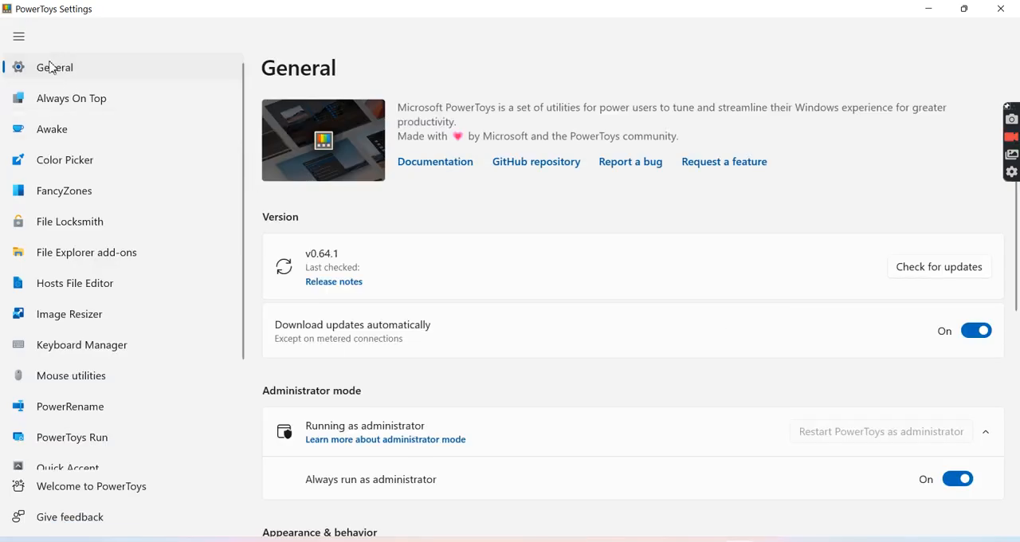
scroll(479, 416, down, 2)
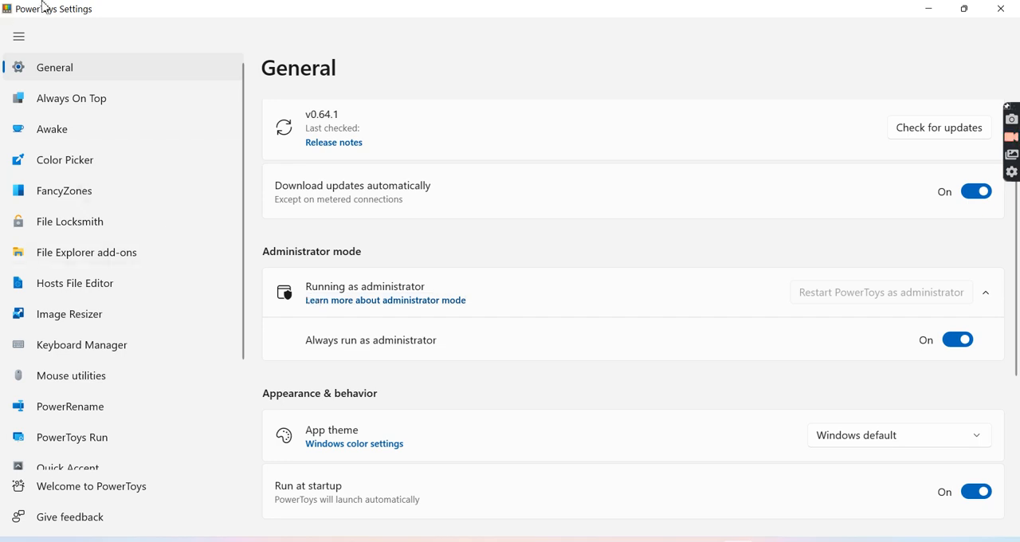
- Examine the Always On Top page's activation shortcut, pinned-window border, sound and excluded apps settings
click(78, 102)
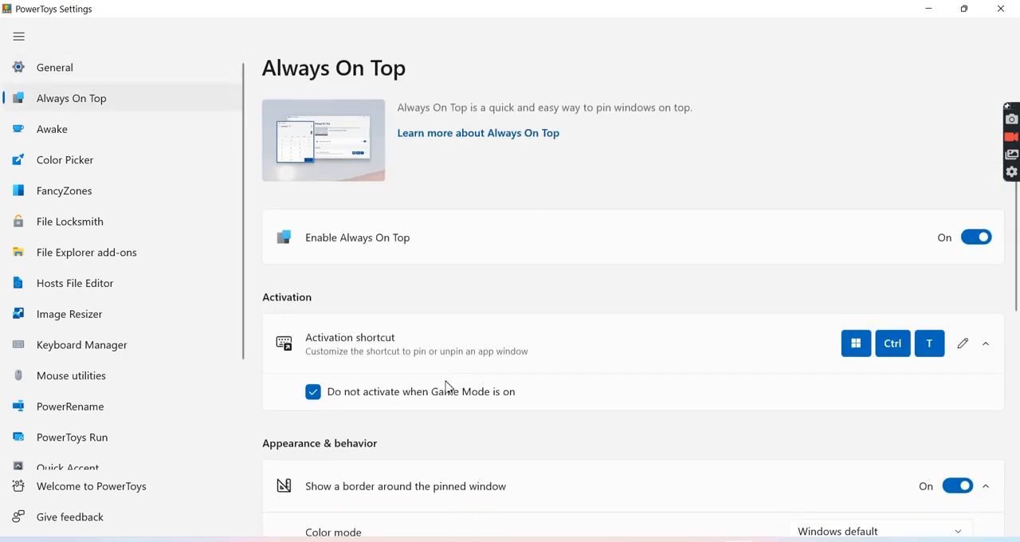
scroll(438, 379, down, 4)
scroll(436, 378, down, 3)
scroll(436, 378, up, 3)
scroll(436, 378, up, 4)
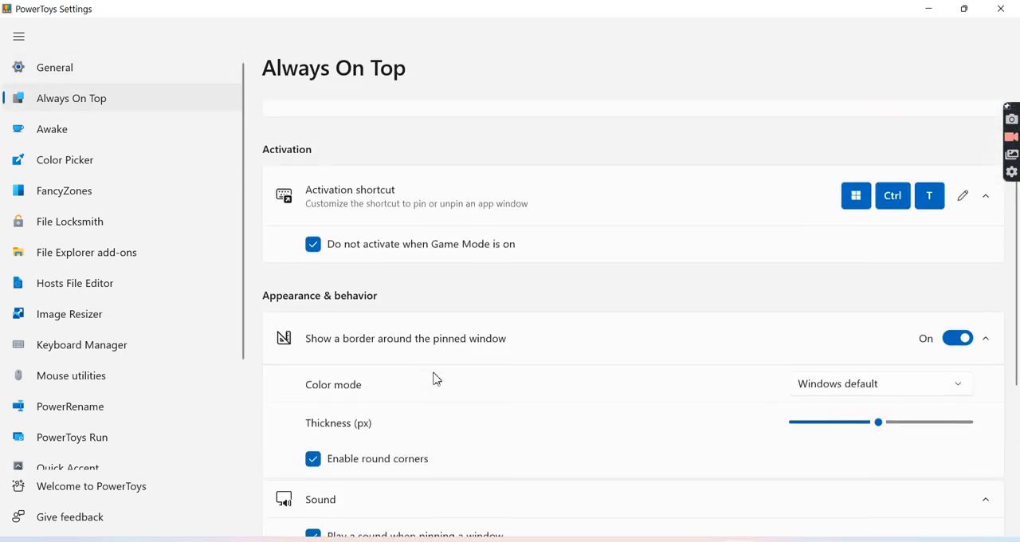
scroll(436, 378, down, 1)
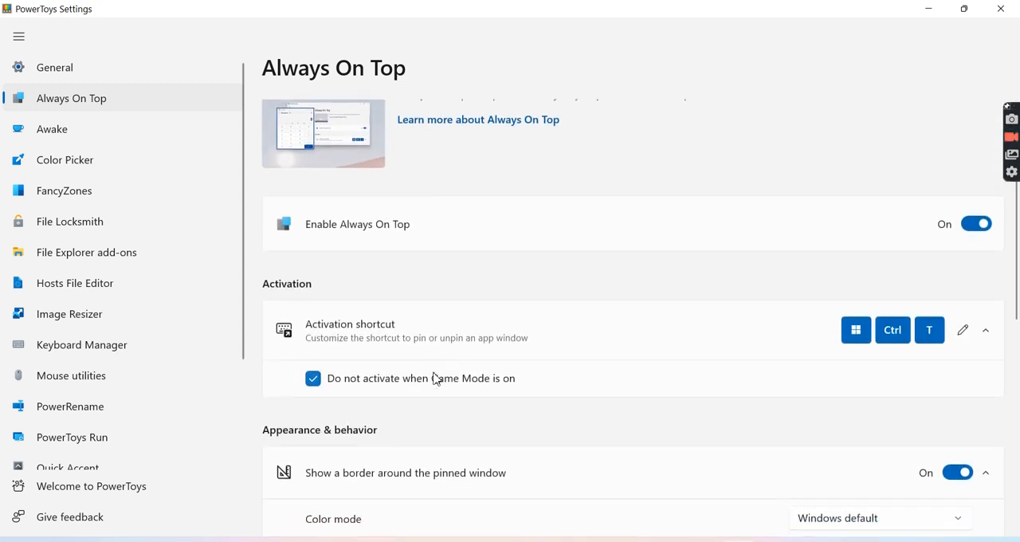
scroll(436, 378, down, 3)
scroll(437, 378, down, 2)
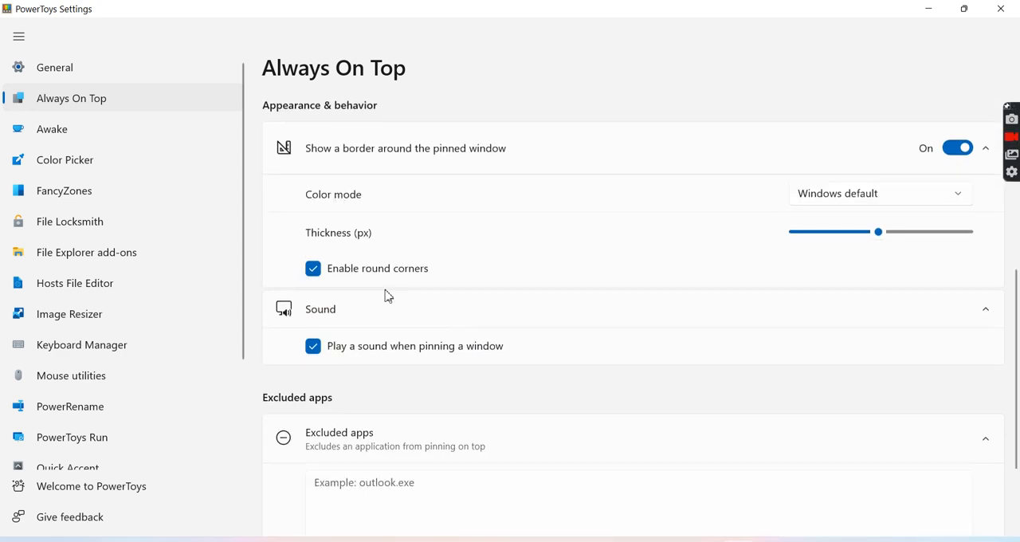
scroll(398, 419, down, 2)
scroll(399, 419, up, 6)
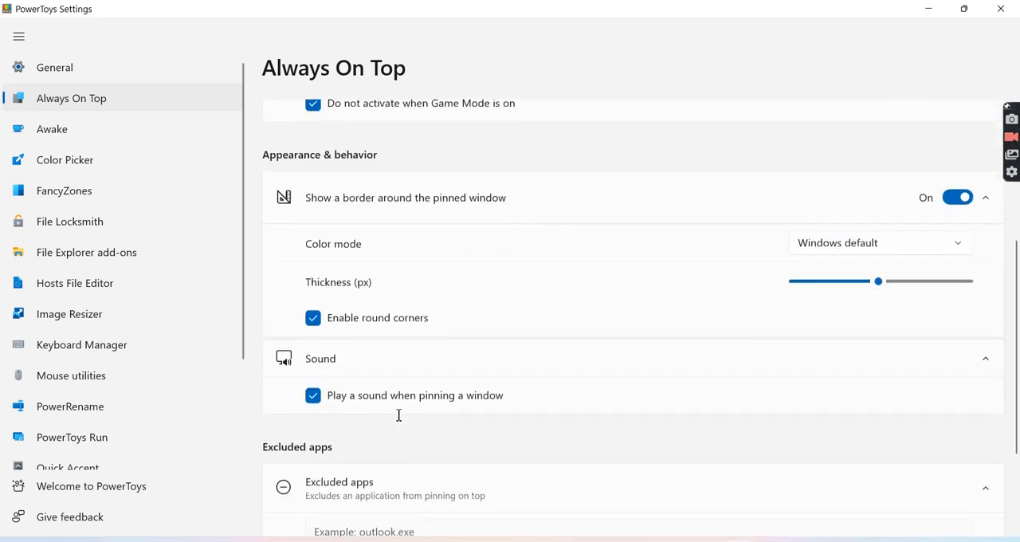
- Review the Awake utility's mode and screen options and the Color Picker's shortcut and format settings
click(81, 131)
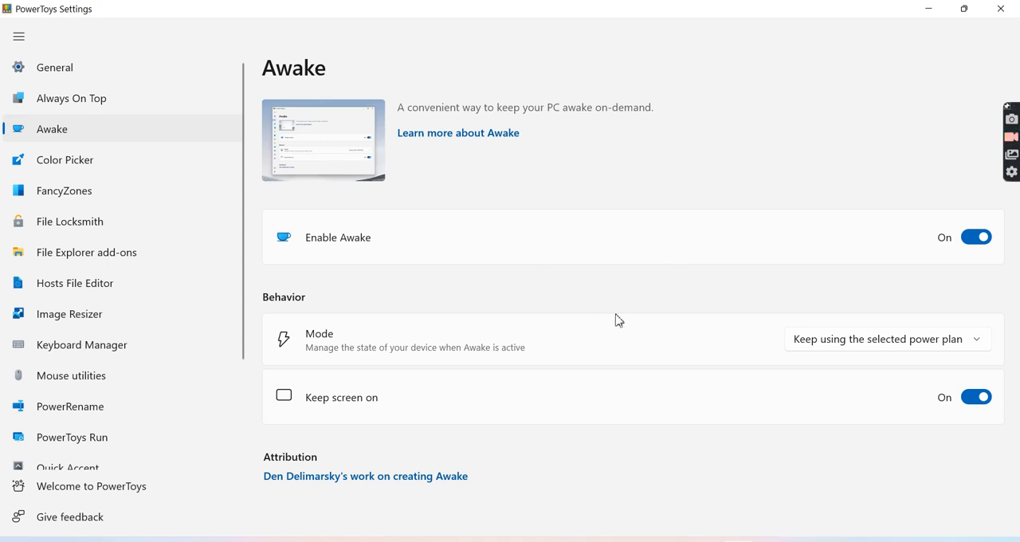
click(159, 163)
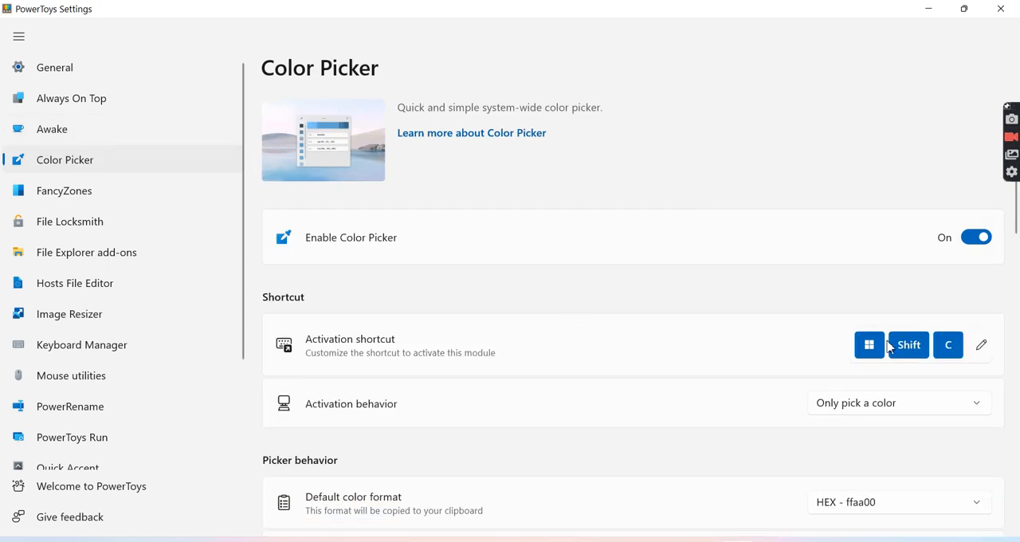
scroll(717, 380, down, 3)
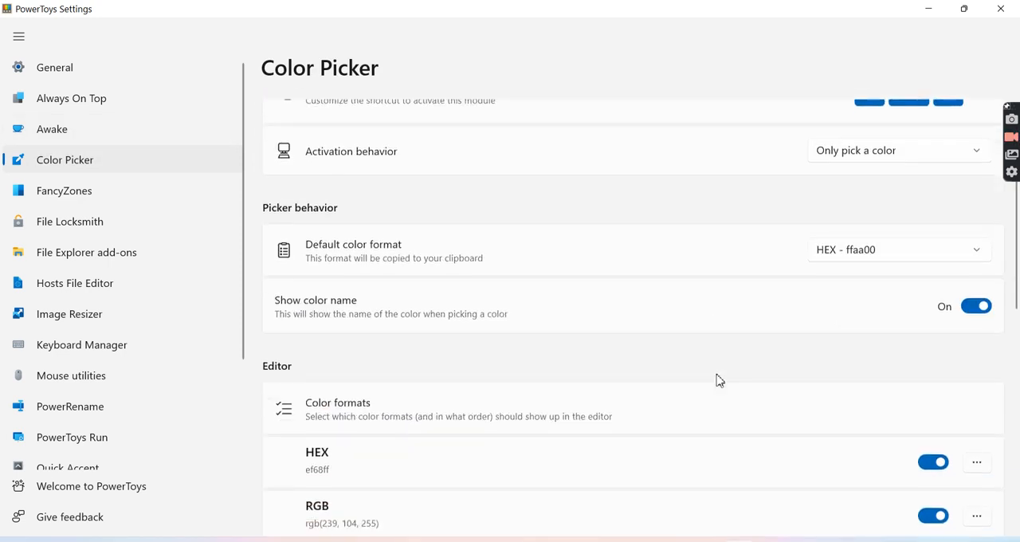
scroll(720, 380, up, 3)
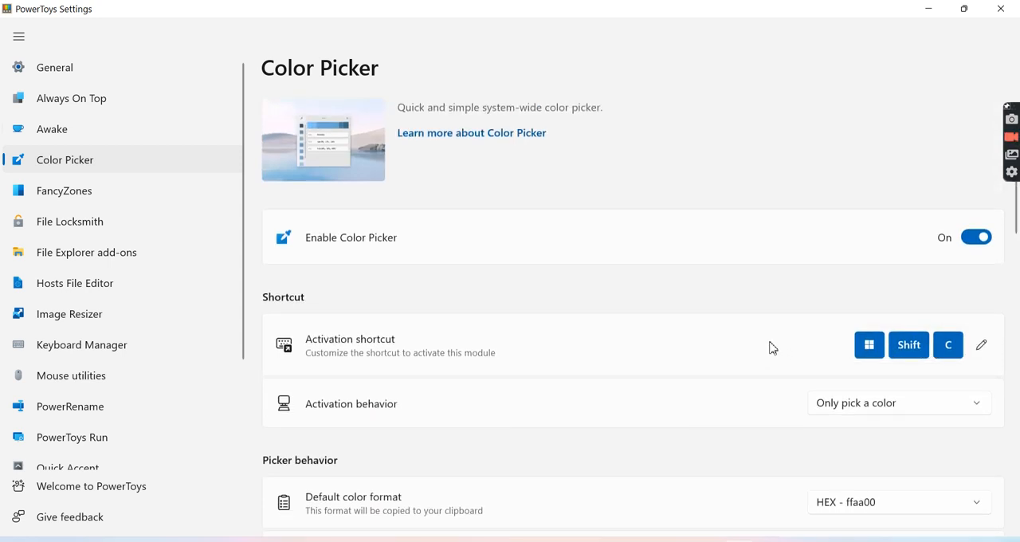
- Pick the light background color of the settings page with Color Picker, and look through the list of editor color formats
key(super+shift+c)
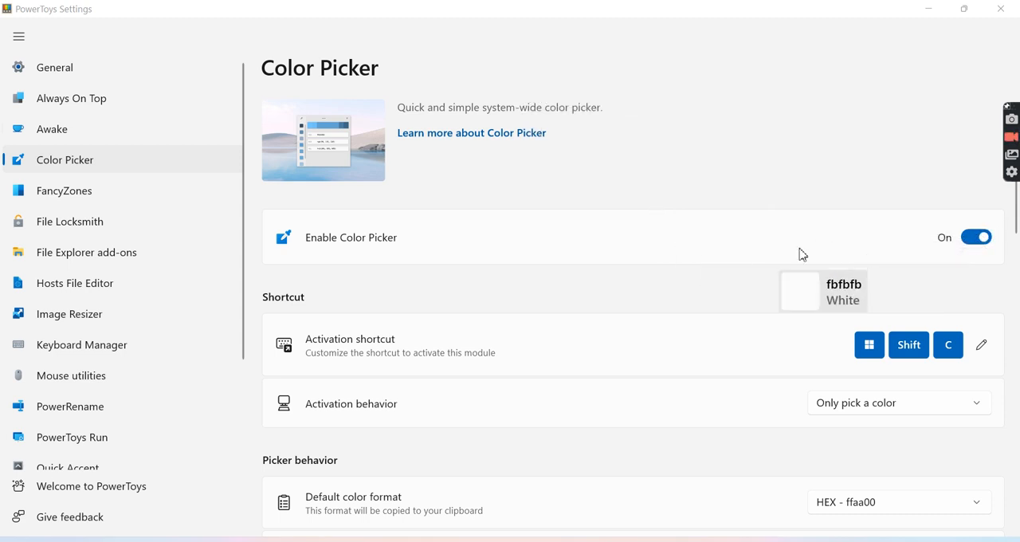
scroll(539, 358, down, 5)
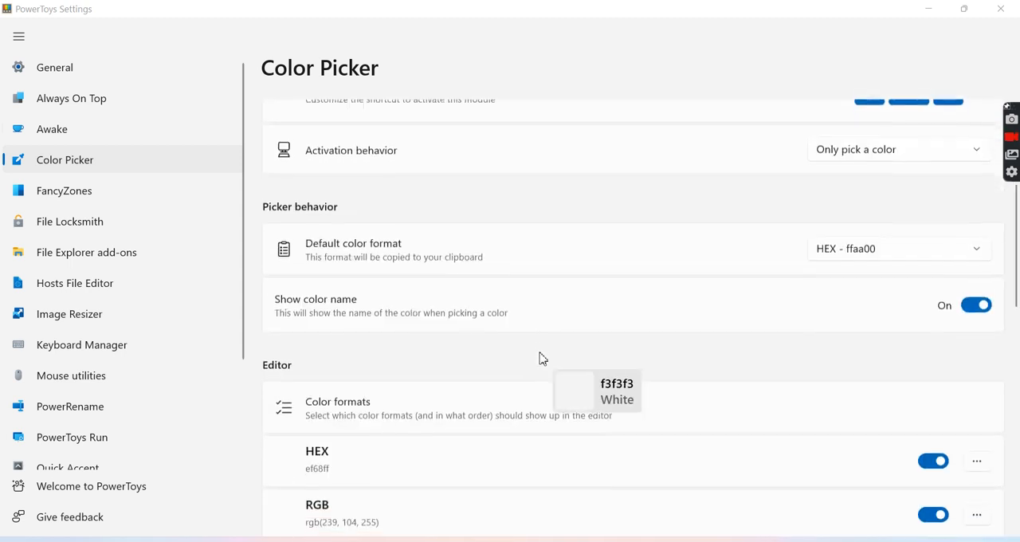
scroll(613, 323, down, 1)
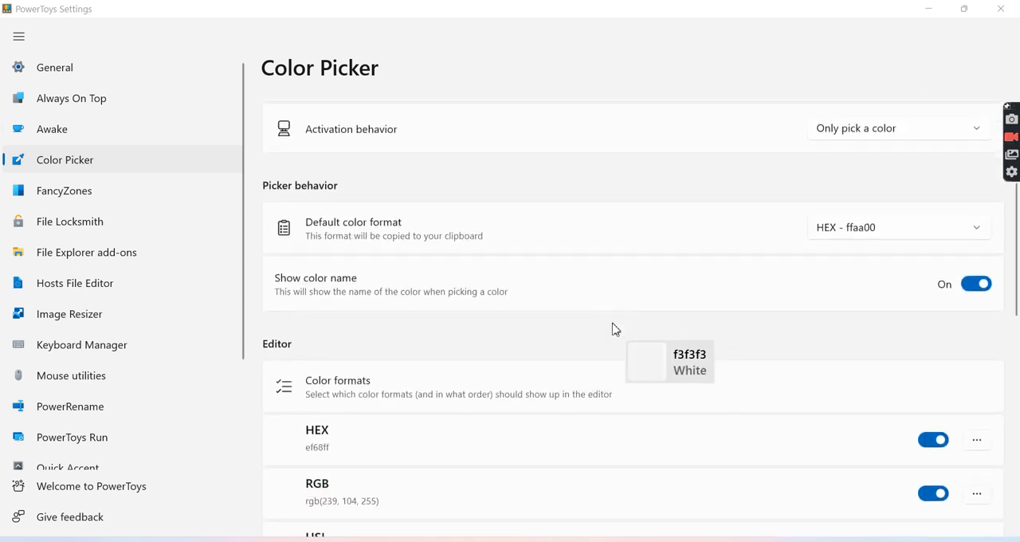
scroll(613, 324, up, 1)
click(613, 323)
scroll(656, 362, down, 10)
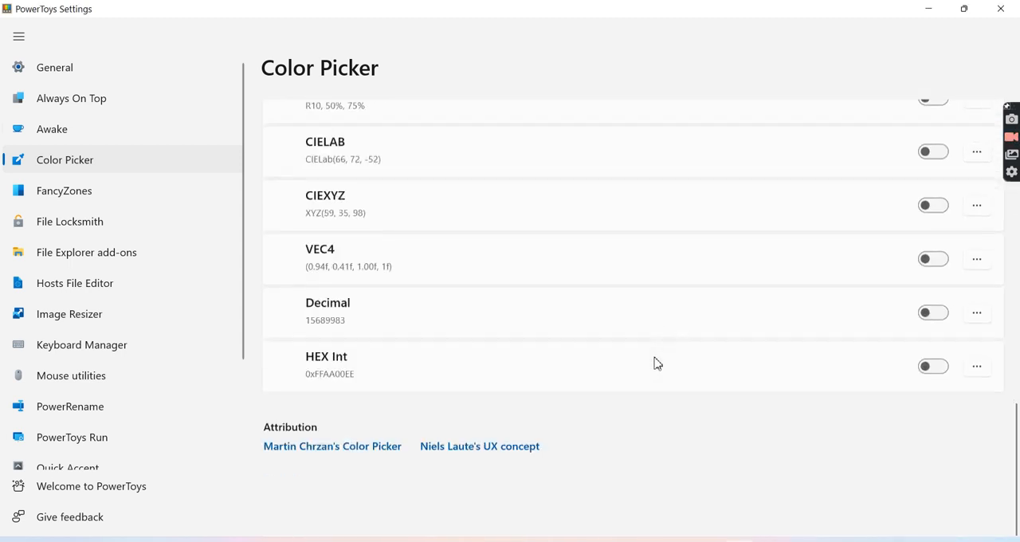
- Open the FancyZones layout editor from its settings page and examine the template and custom layouts
click(151, 199)
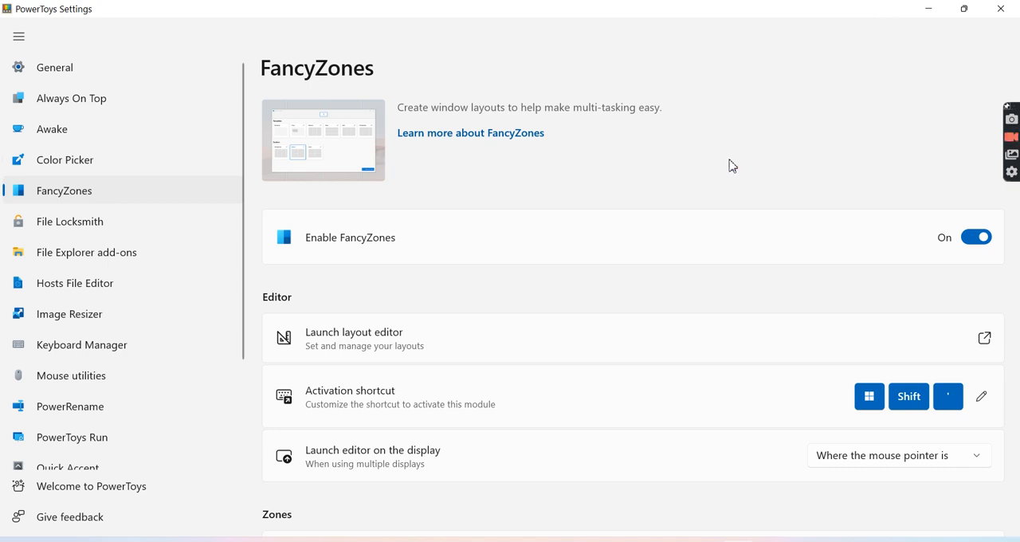
key(super+shift+grave)
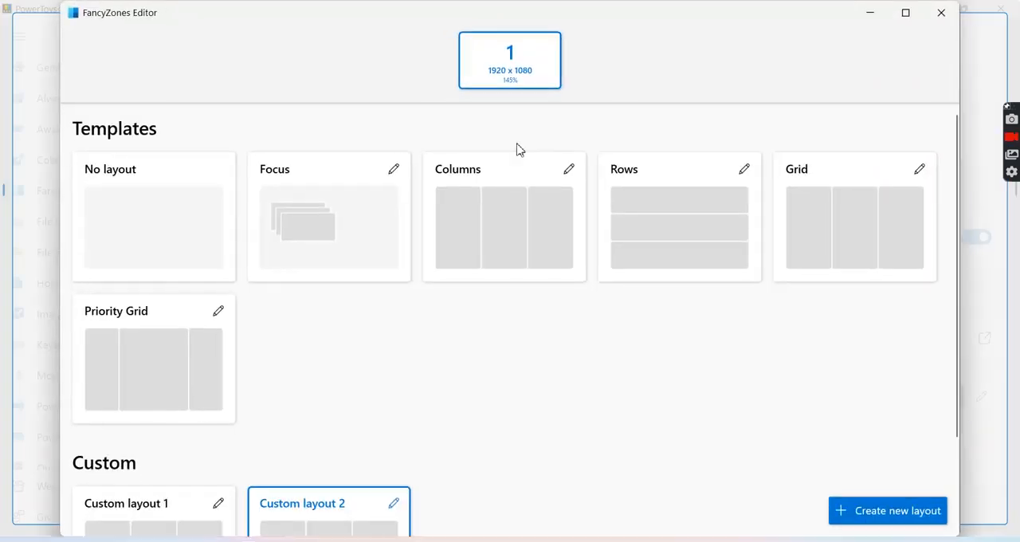
scroll(314, 422, down, 2)
scroll(314, 422, up, 2)
scroll(314, 423, down, 2)
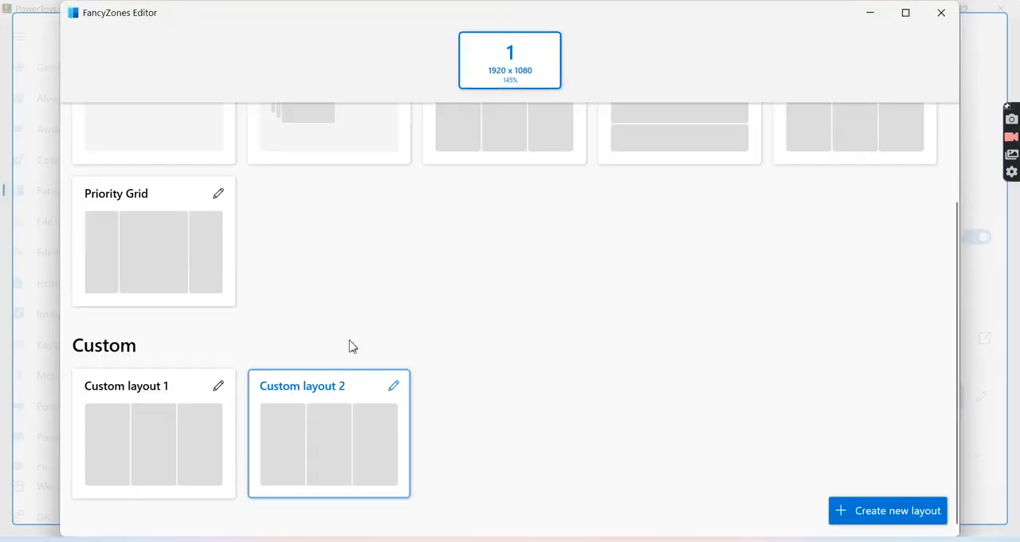
scroll(481, 271, up, 3)
scroll(481, 271, down, 2)
scroll(480, 271, up, 2)
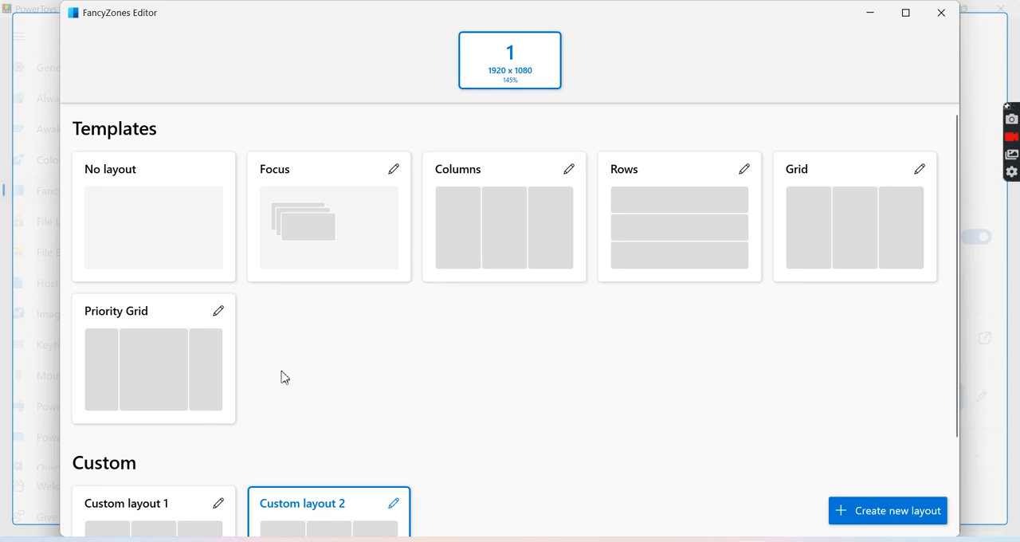
scroll(285, 377, down, 3)
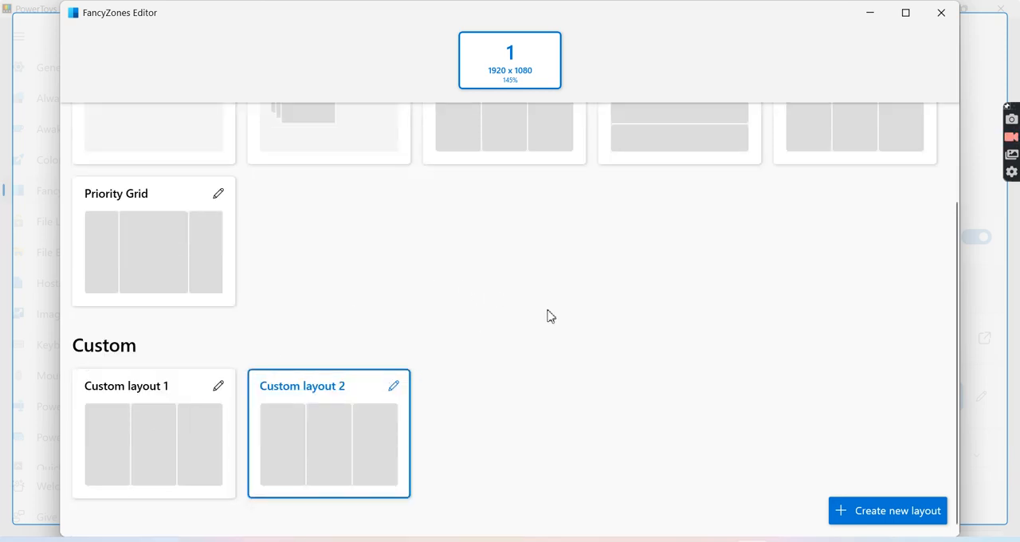
scroll(549, 316, up, 3)
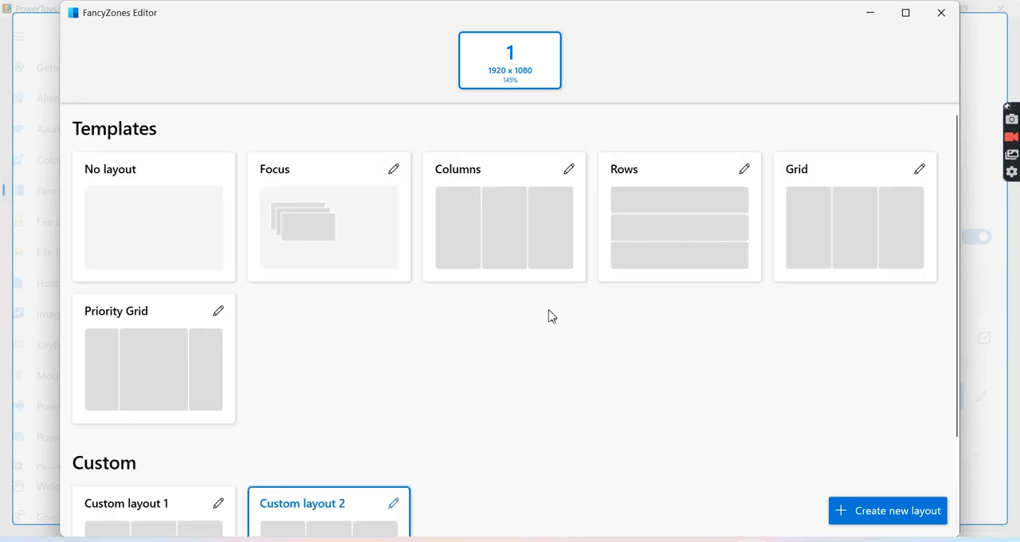
- View the Grid and Canvas options for a new FancyZones layout, cancel its creation, and return to the custom layouts
click(873, 509)
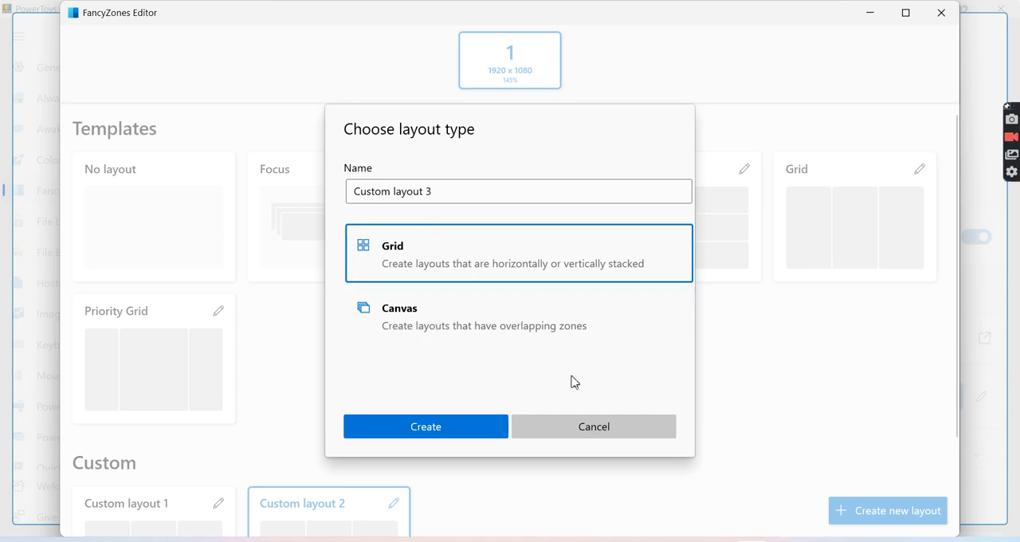
click(635, 430)
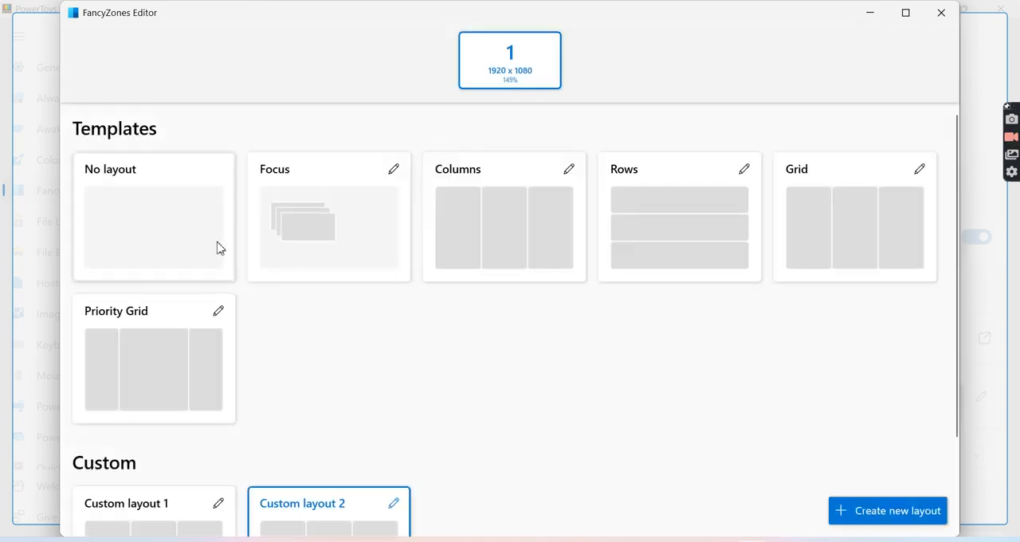
scroll(335, 396, down, 2)
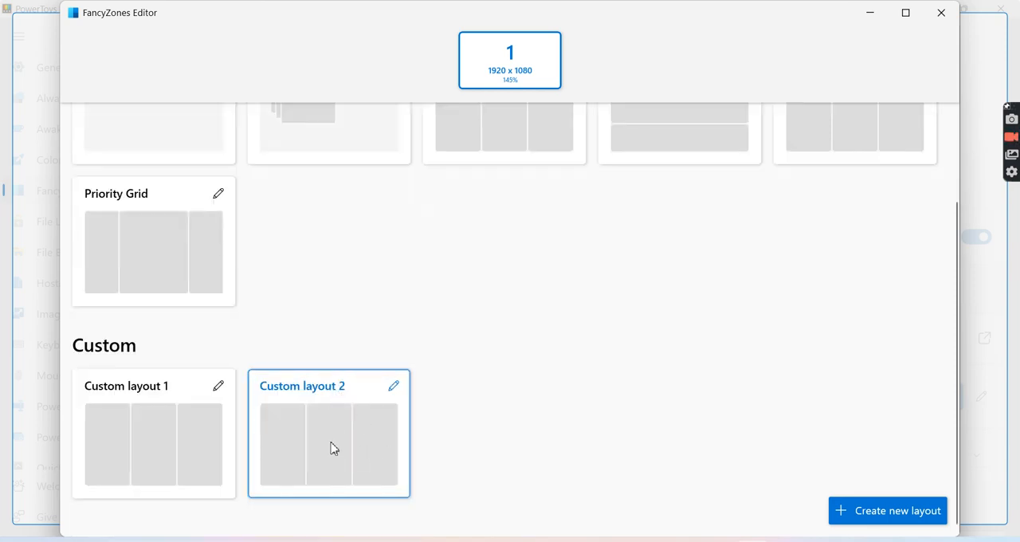
- Minimize the FancyZones Editor, PowerToys Settings and browser windows to get to the desktop
click(873, 16)
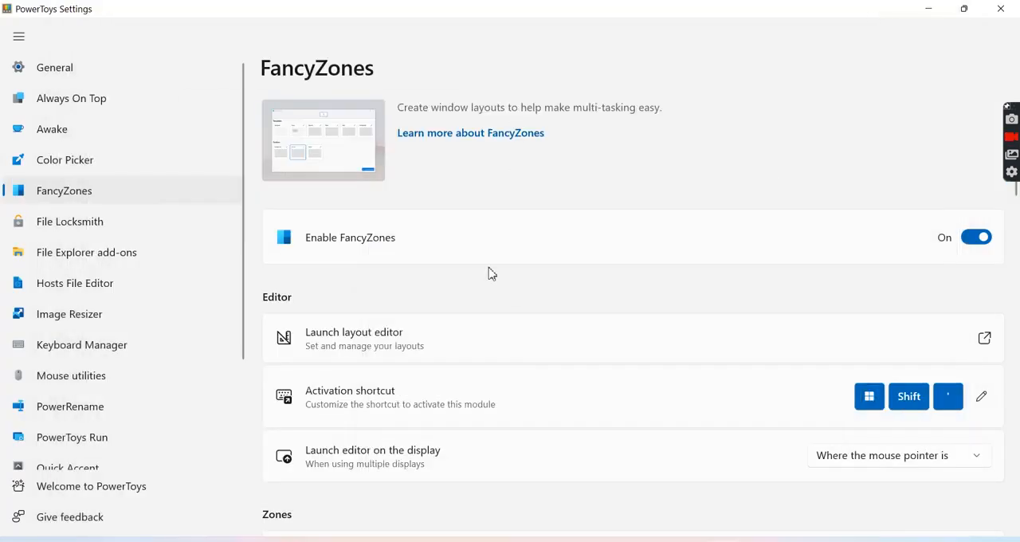
click(931, 8)
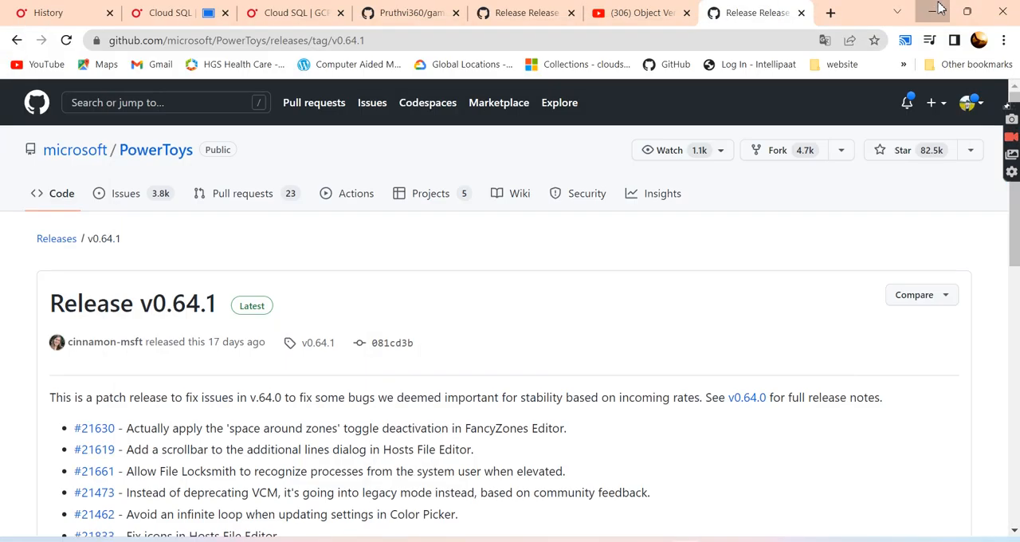
click(937, 10)
click(938, 8)
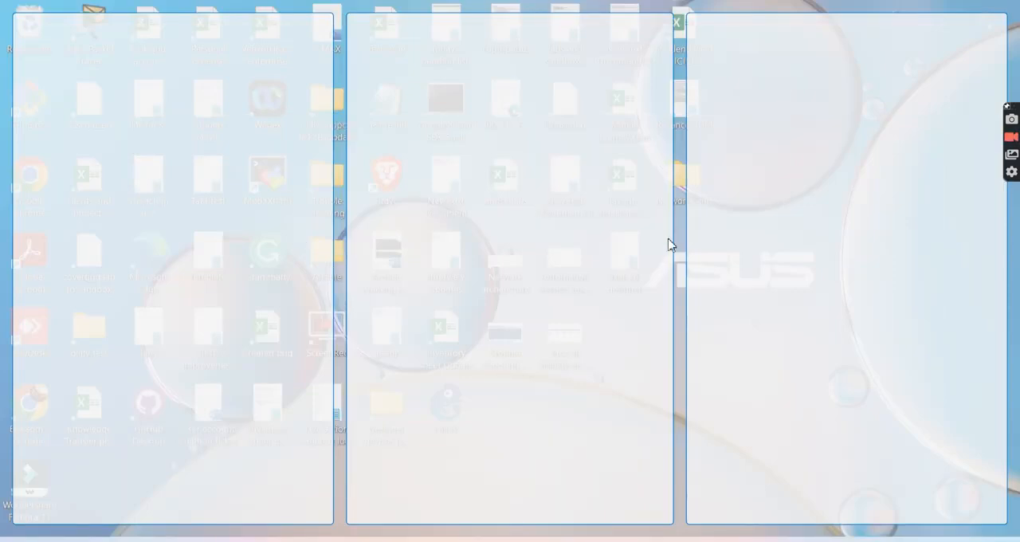
- Restore the browser down from full screen, snap it into the third zone, move it to the middle zone, and view the release assets
click(685, 540)
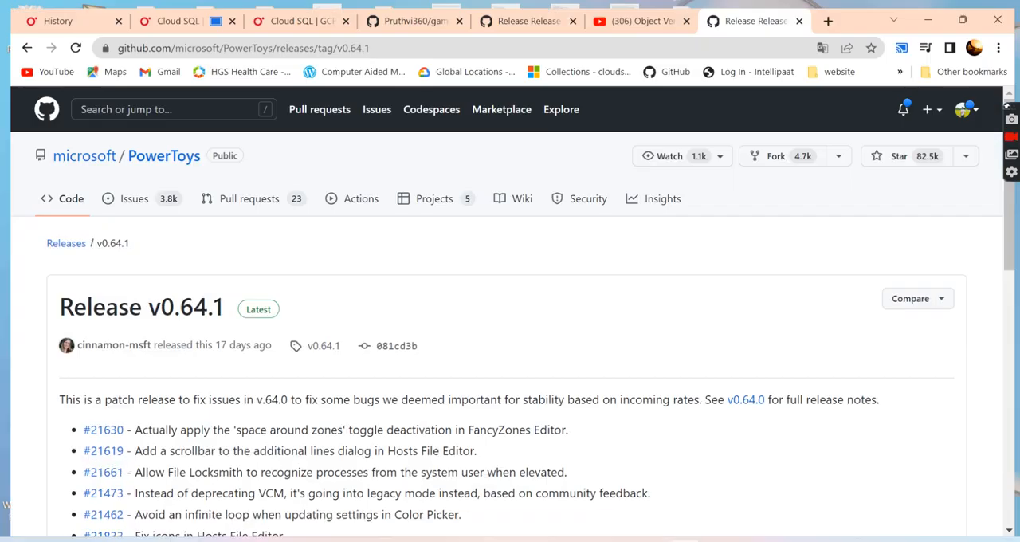
click(967, 11)
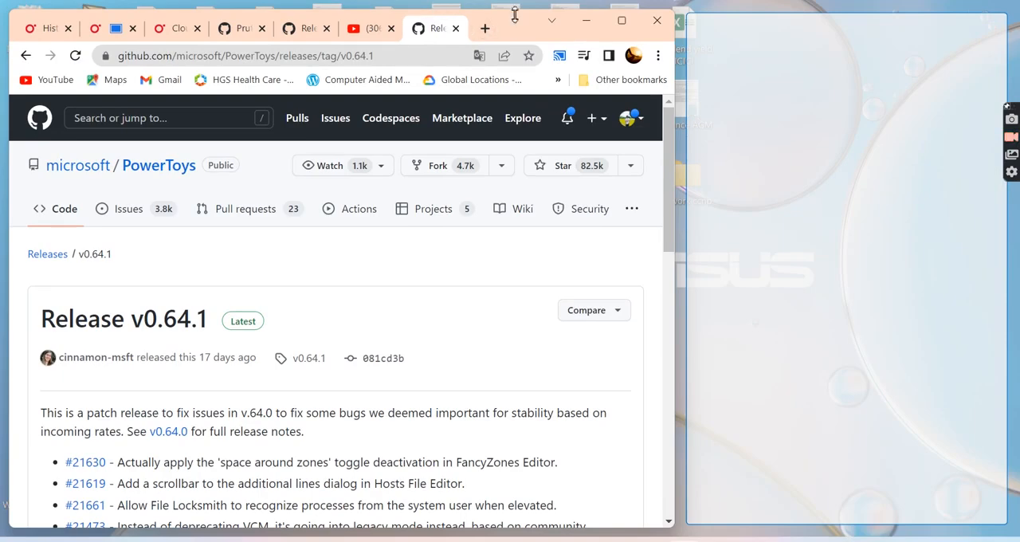
drag(511, 25, 826, 31)
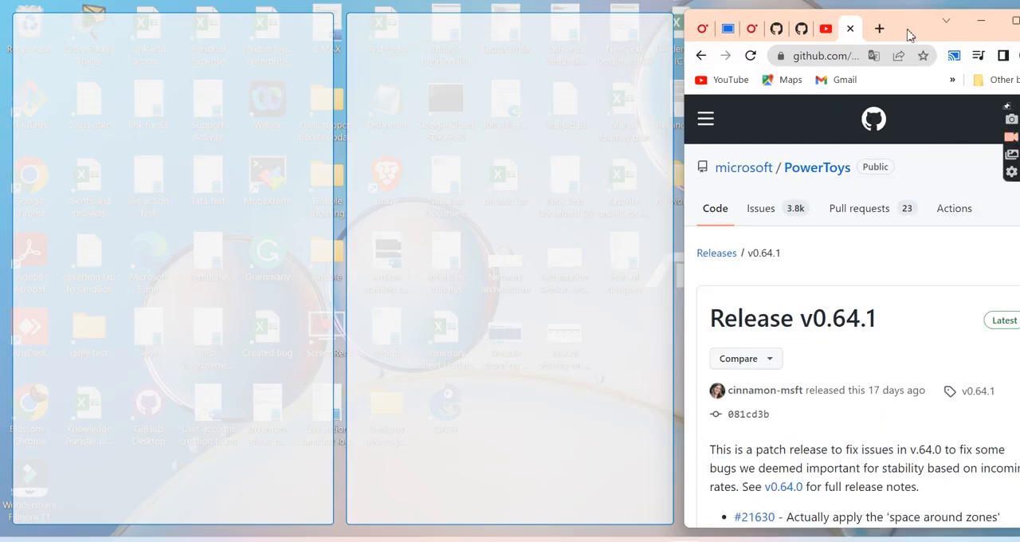
drag(916, 24, 523, 27)
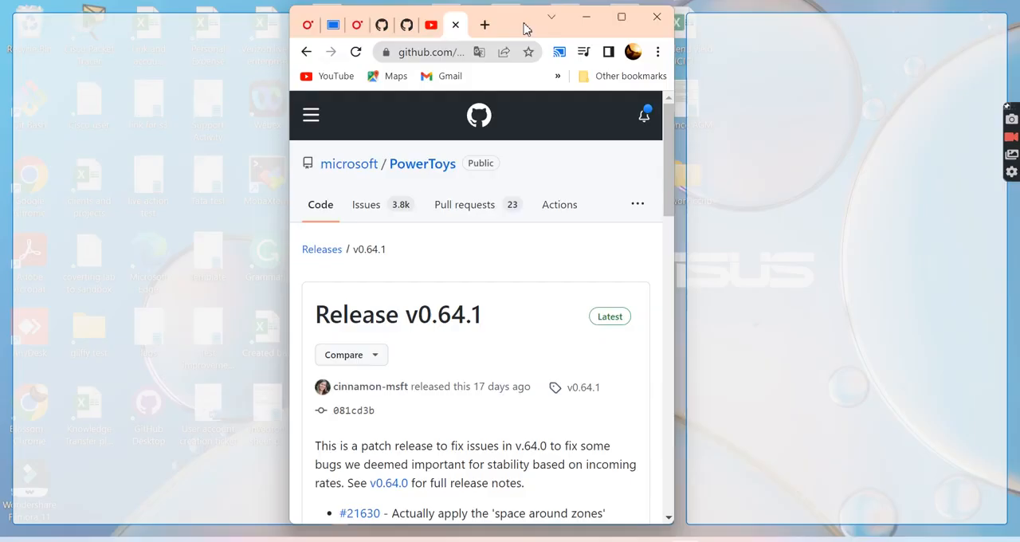
scroll(505, 342, down, 4)
scroll(505, 342, up, 3)
scroll(506, 343, down, 10)
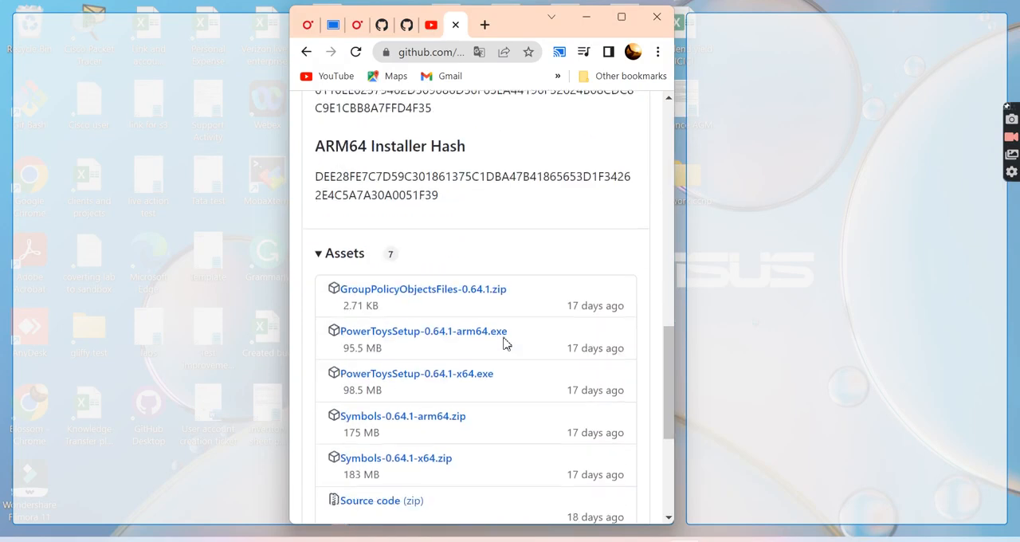
- Bring up the cloud sql Notepad window in the third zone beside the browser, dismissing the Sticky Keys dialog
mouse_move(650, 539)
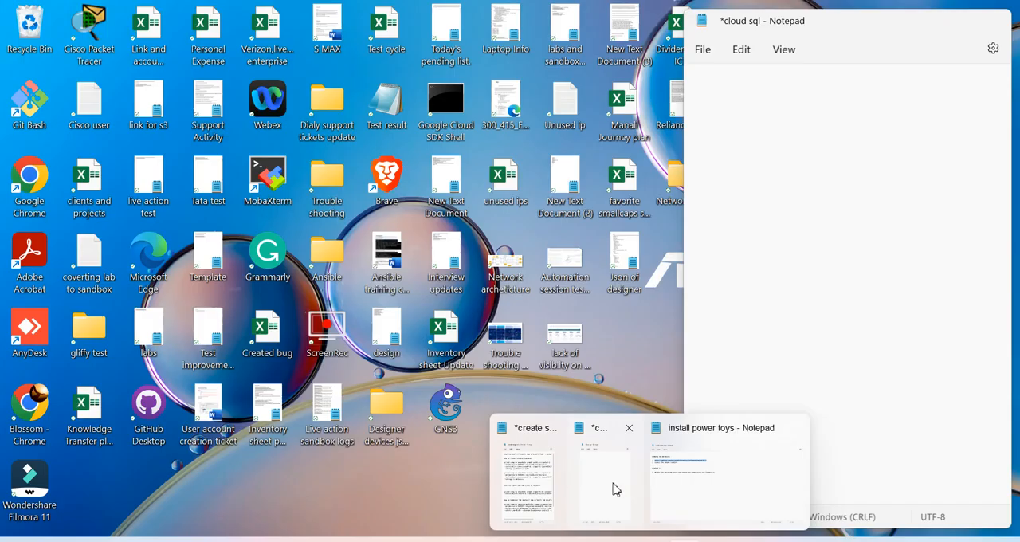
click(614, 488)
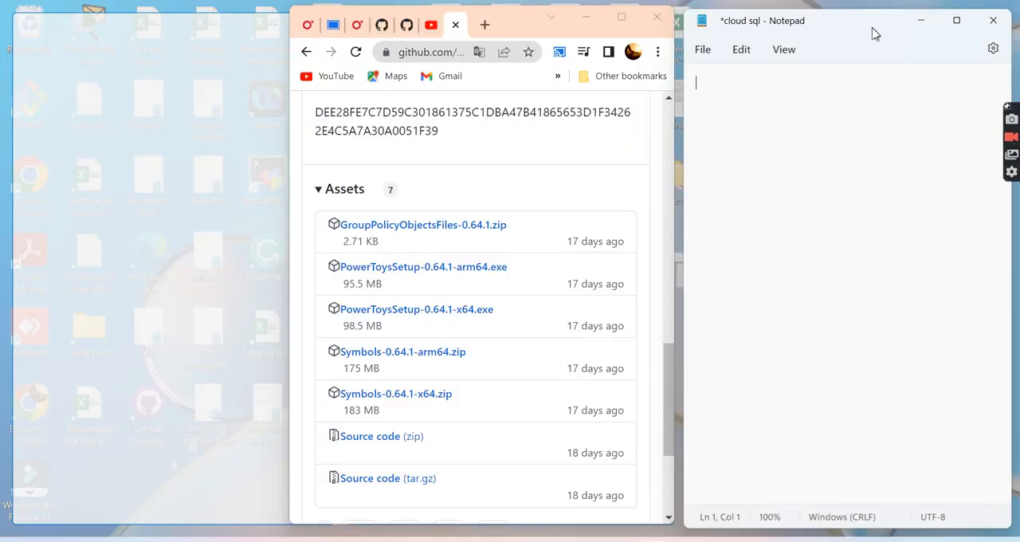
key(shift)
key(shift)
key(shift)
key(shift)
key(shift)
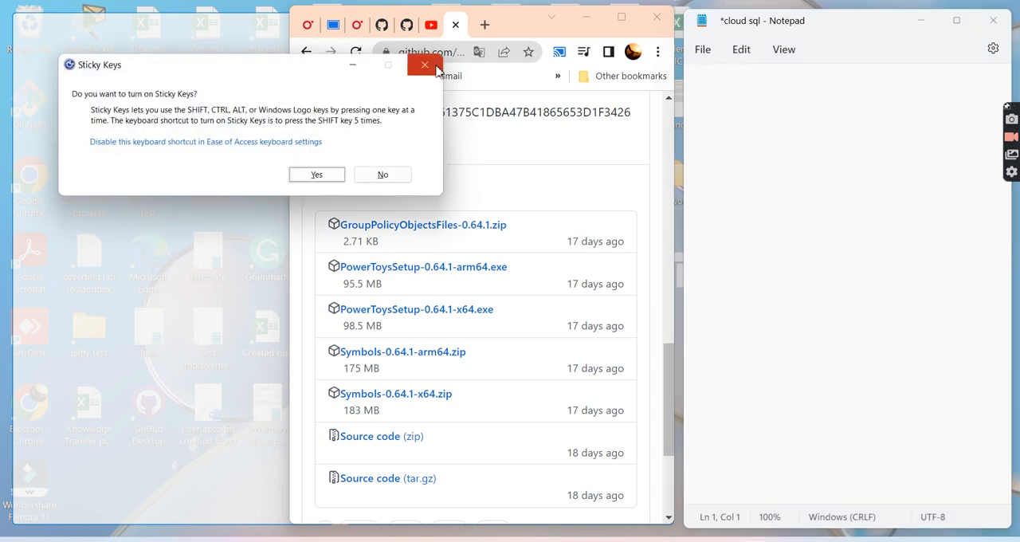
click(435, 69)
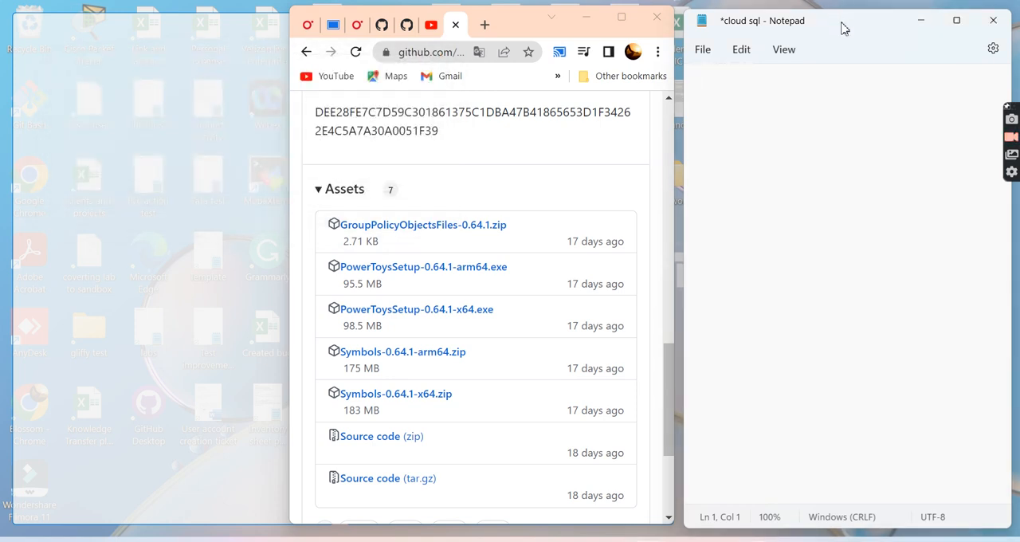
mouse_move(845, 29)
mouse_down()
mouse_move(911, 85)
mouse_move(853, 43)
mouse_up()
- Look at the browser's YouTube tab, open a new tab, and return to the PowerToys release page
scroll(533, 267, down, 3)
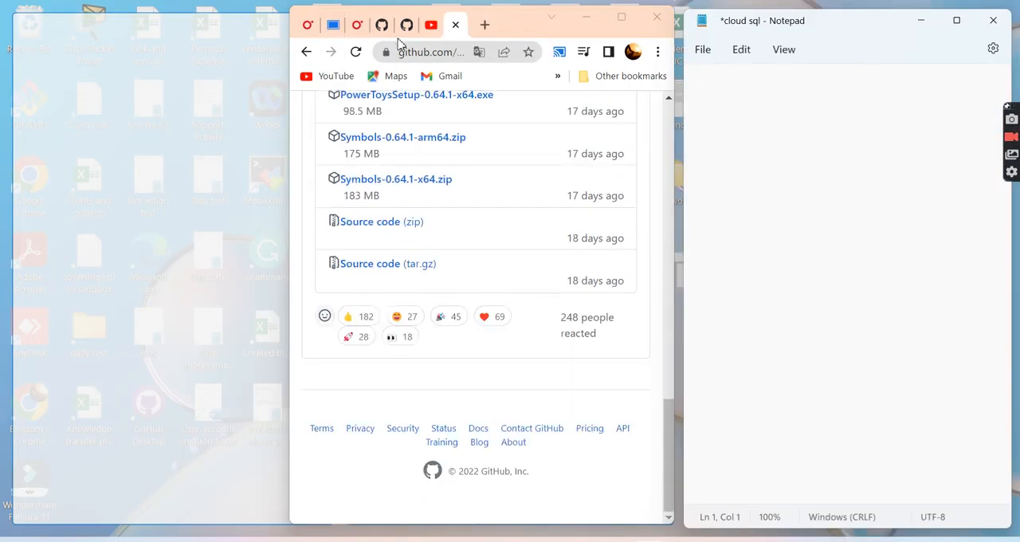
click(432, 26)
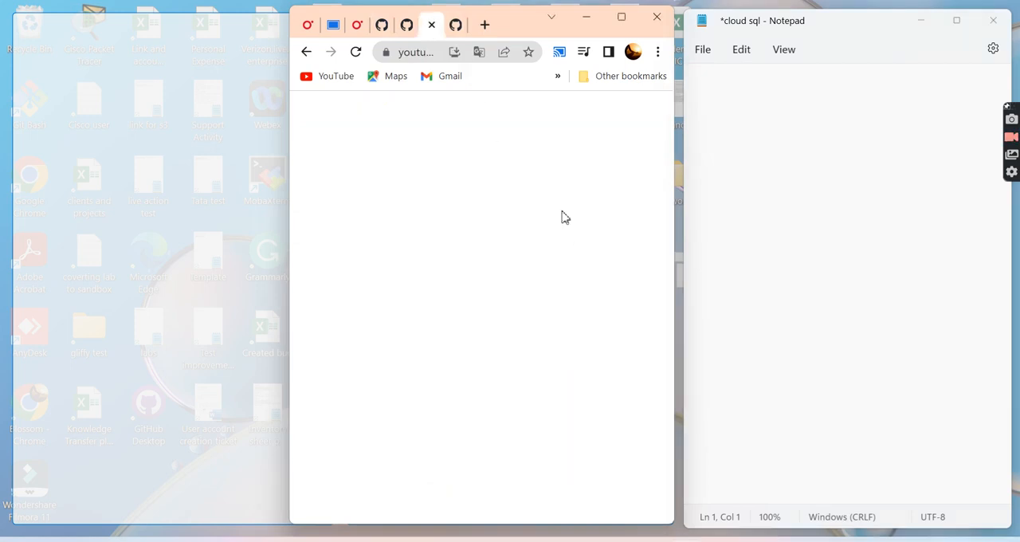
click(484, 23)
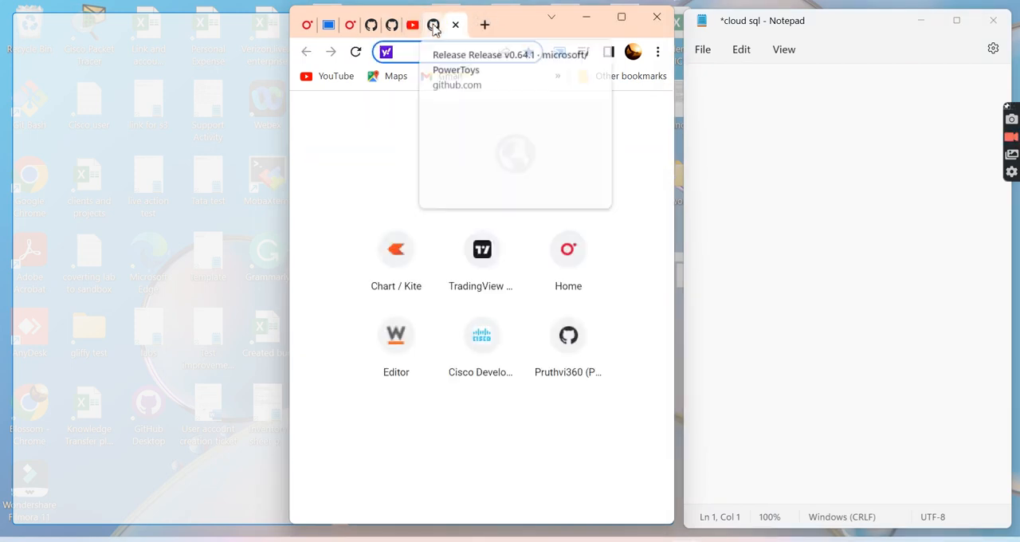
click(433, 25)
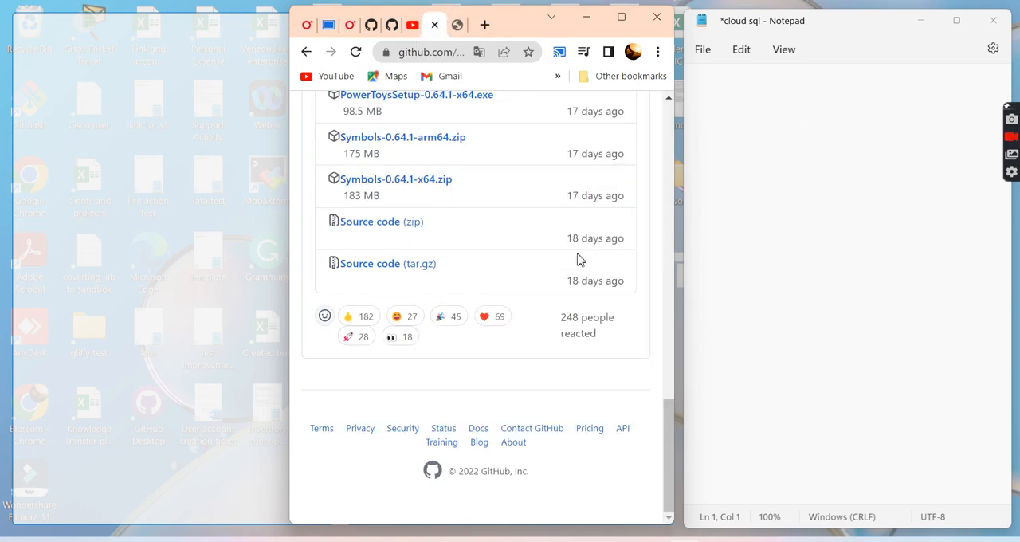
- Copy the ARM64 installer hash from the release page into the cloud sql Notepad document
scroll(579, 259, up, 4)
drag(504, 240, 302, 223)
key(ctrl+c)
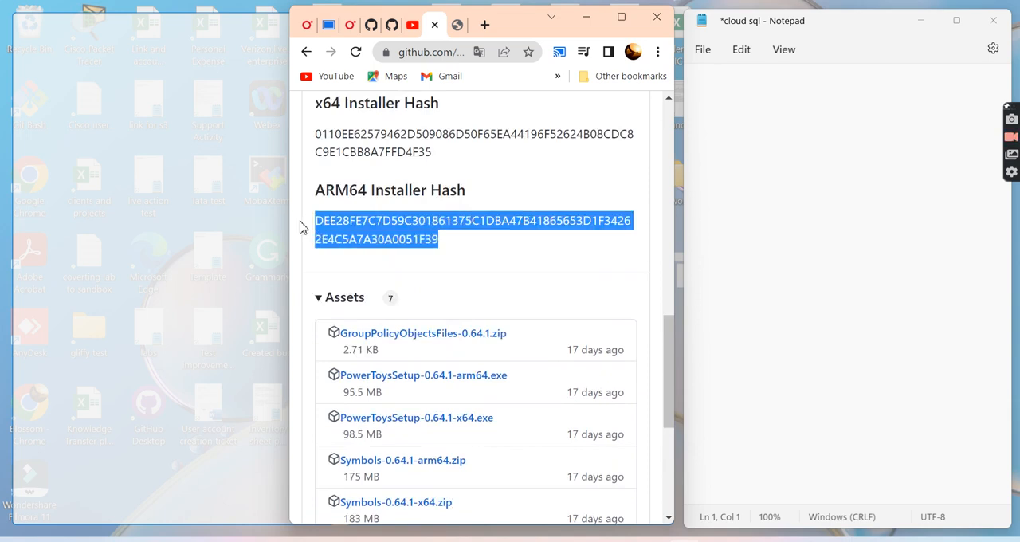
click(786, 167)
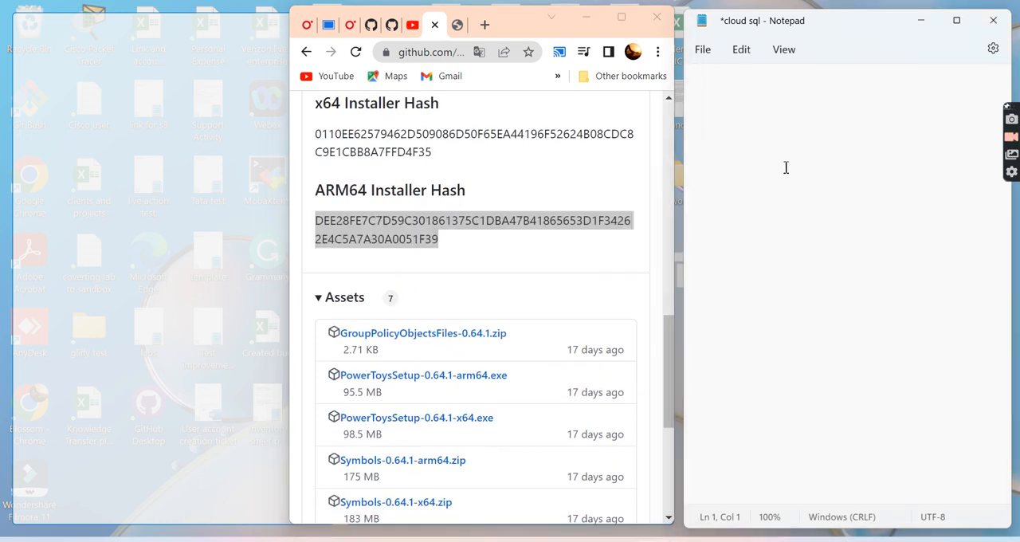
key(ctrl+v)
- Delete the pasted hash text from the Notepad document
drag(937, 83, 649, 104)
key(BackSpace)
click(812, 79)
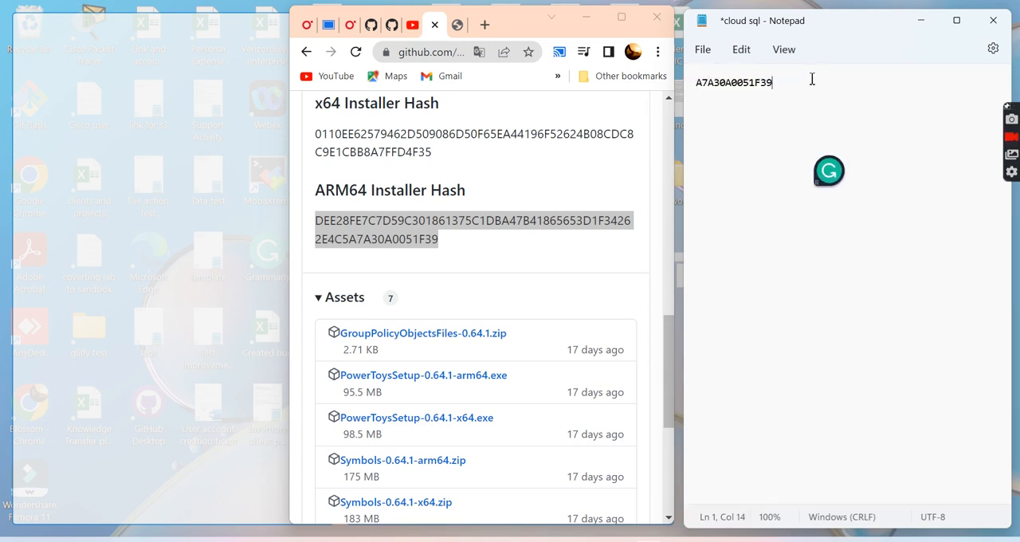
drag(812, 79, 692, 82)
key(BackSpace)
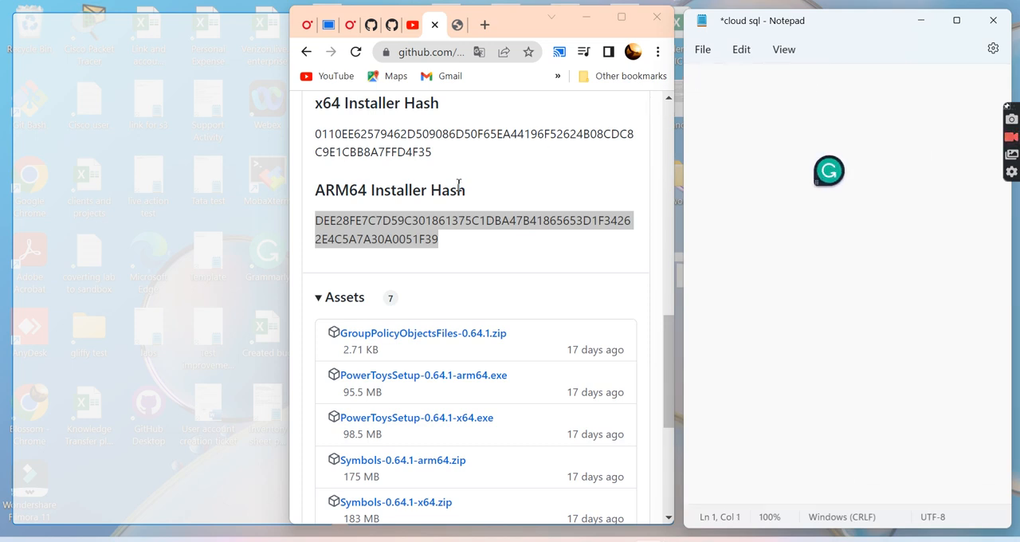
- Look over the release page's fix list and installer hashes, and clear the text selection
scroll(449, 244, down, 3)
scroll(449, 244, up, 4)
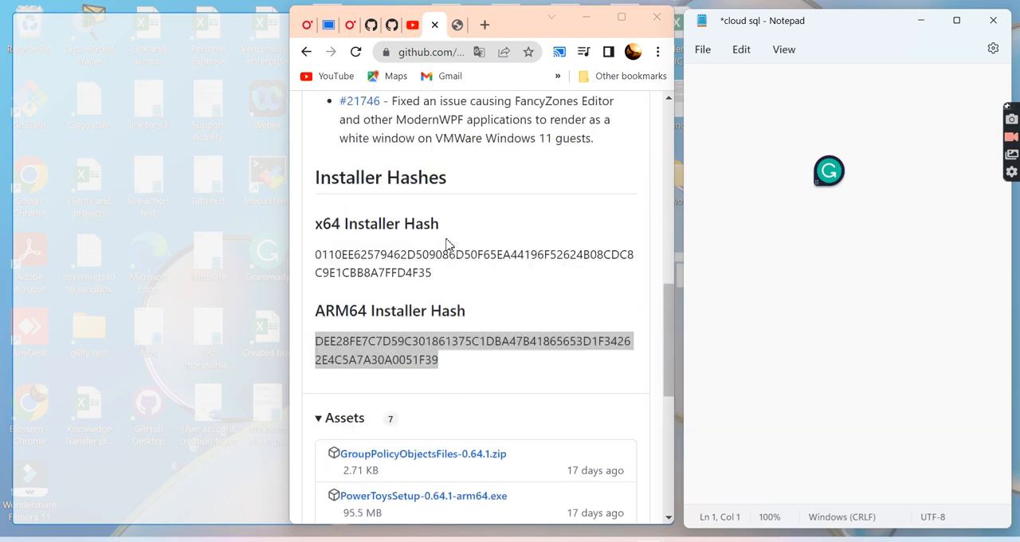
scroll(449, 244, up, 2)
click(520, 336)
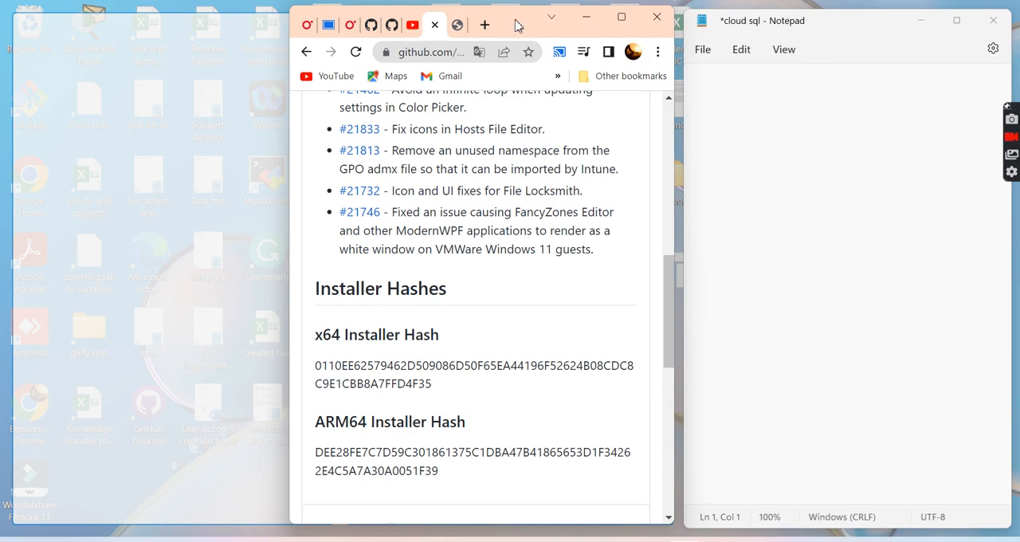
- Snap the browser window across the first and second zones of the three-column FancyZones layout
drag(510, 24, 341, 20)
drag(337, 20, 337, 20)
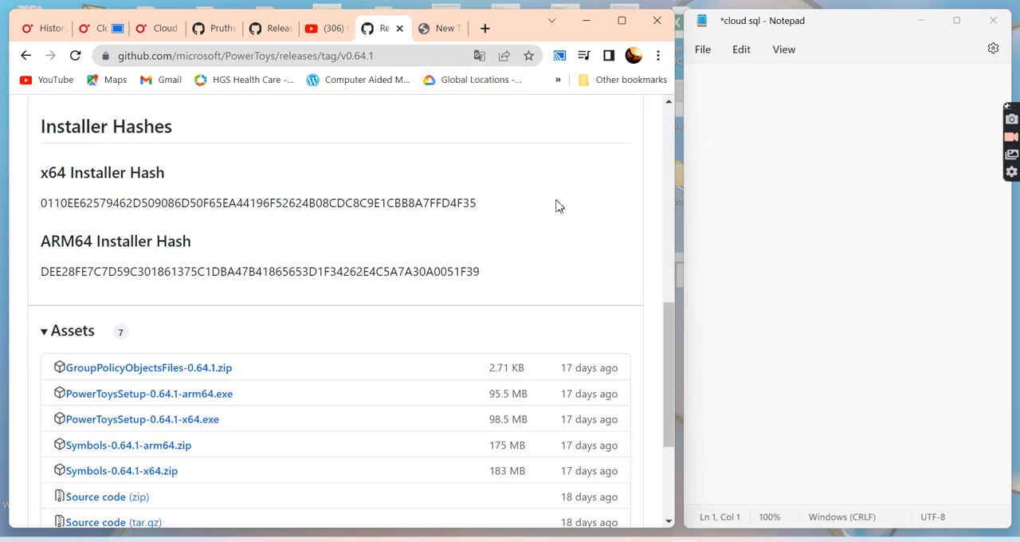
- Copy the x64 installer hash from the release page into the cloud sql Notepad document
drag(502, 206, 29, 201)
key(ctrl+c)
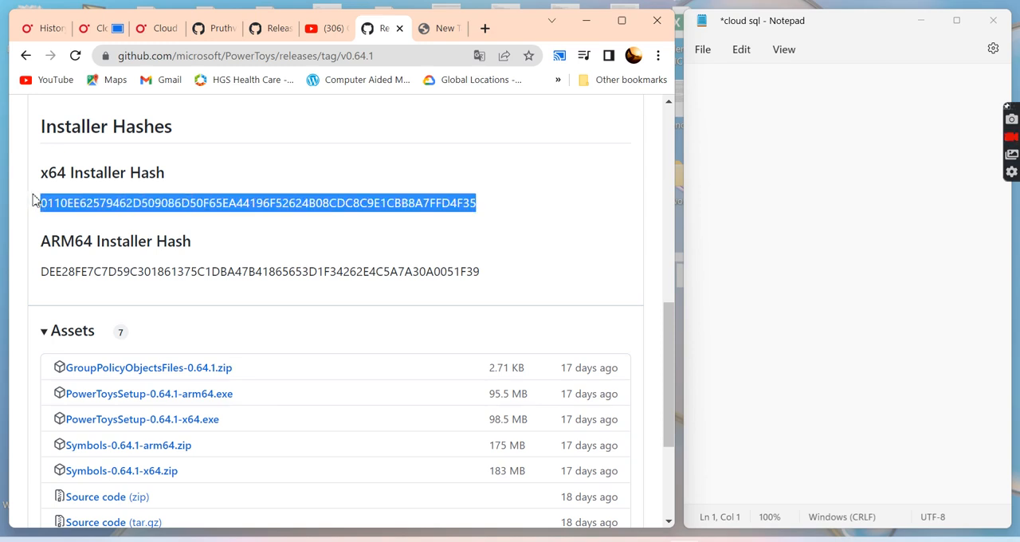
click(734, 228)
key(ctrl+v)
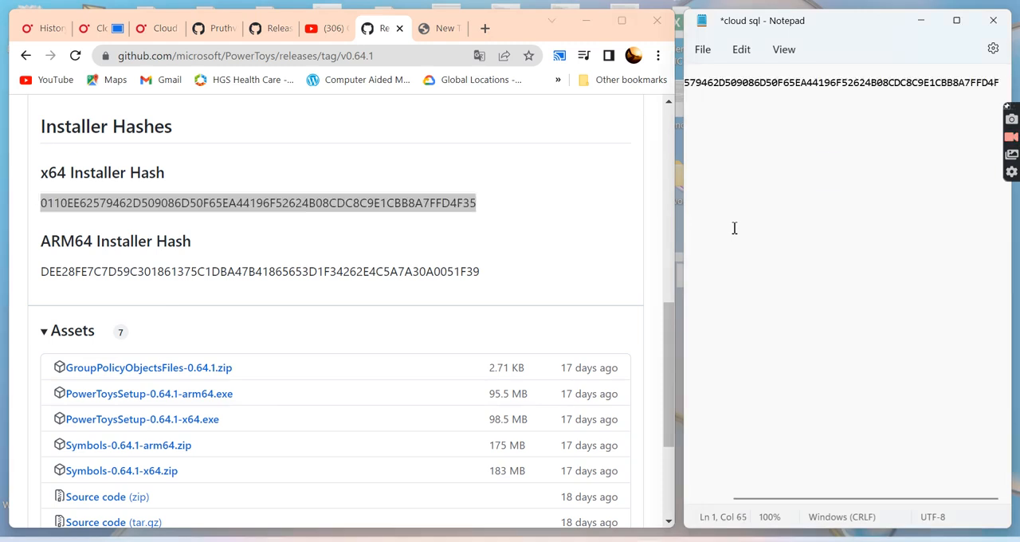
- Delete the pasted x64 installer hash from the cloud sql document, first its middle part and then the remainder
click(808, 214)
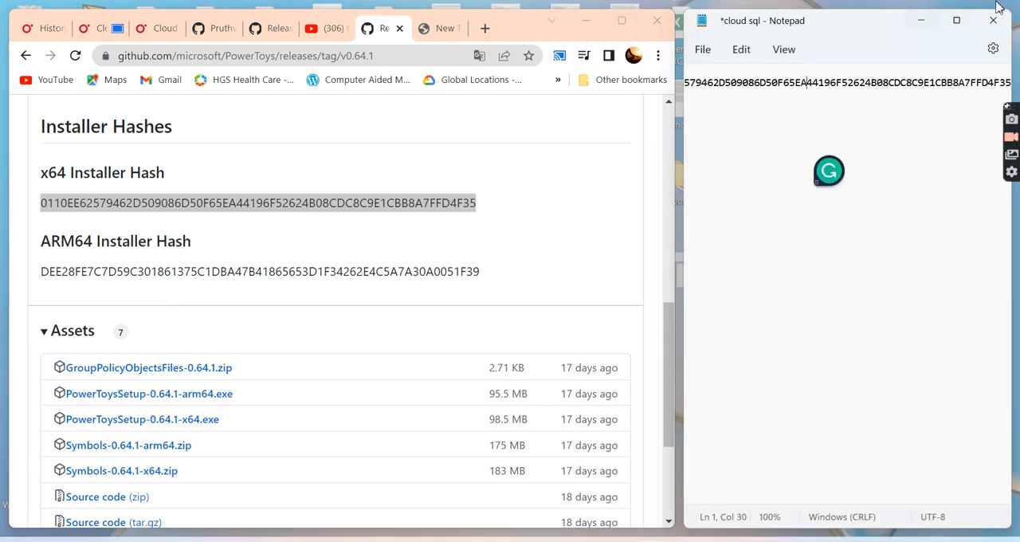
drag(936, 83, 745, 86)
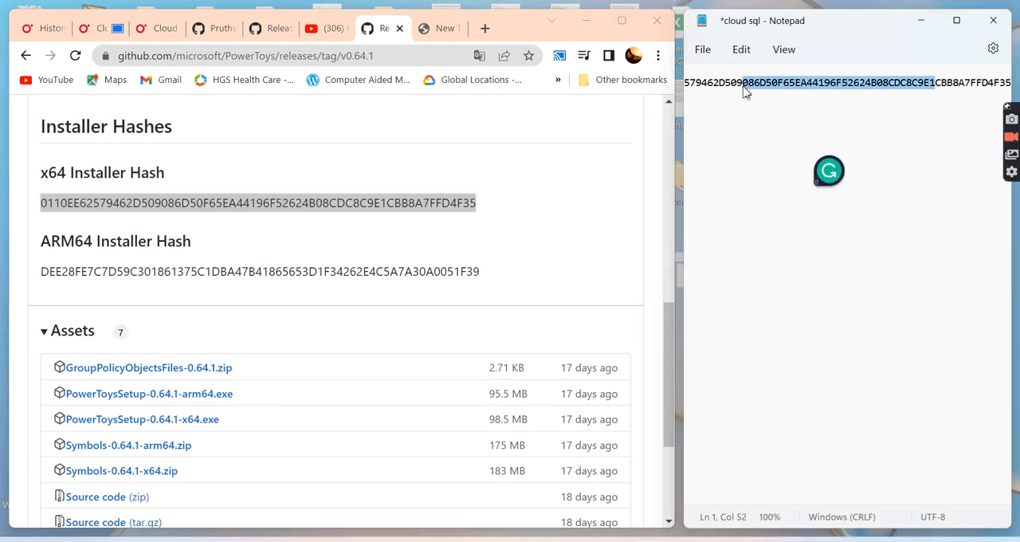
key(BackSpace)
click(882, 86)
drag(882, 86, 673, 90)
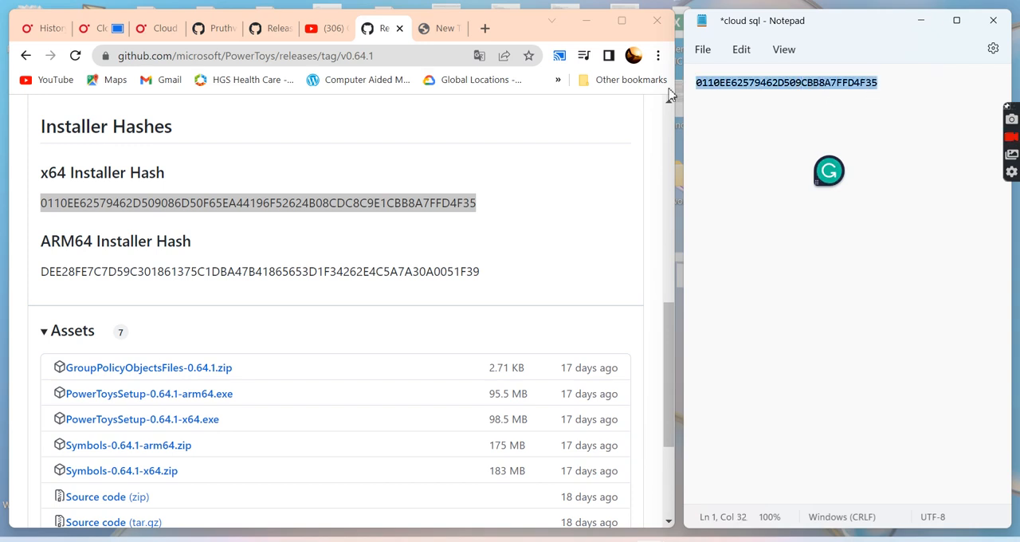
key(BackSpace)
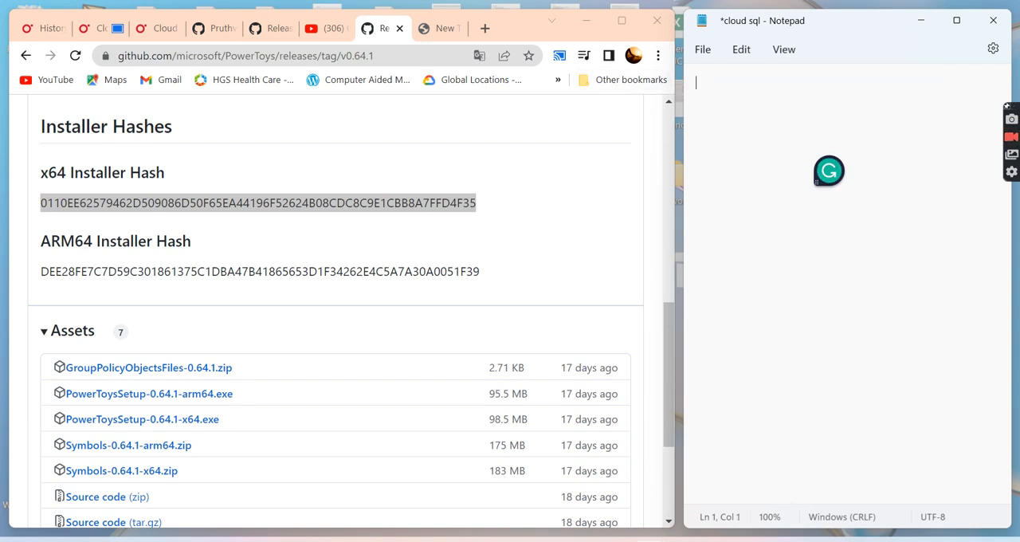
- View the custom layouts in the FancyZones editor, close it, and clear the text selection on the release page
key(super+shift+grave)
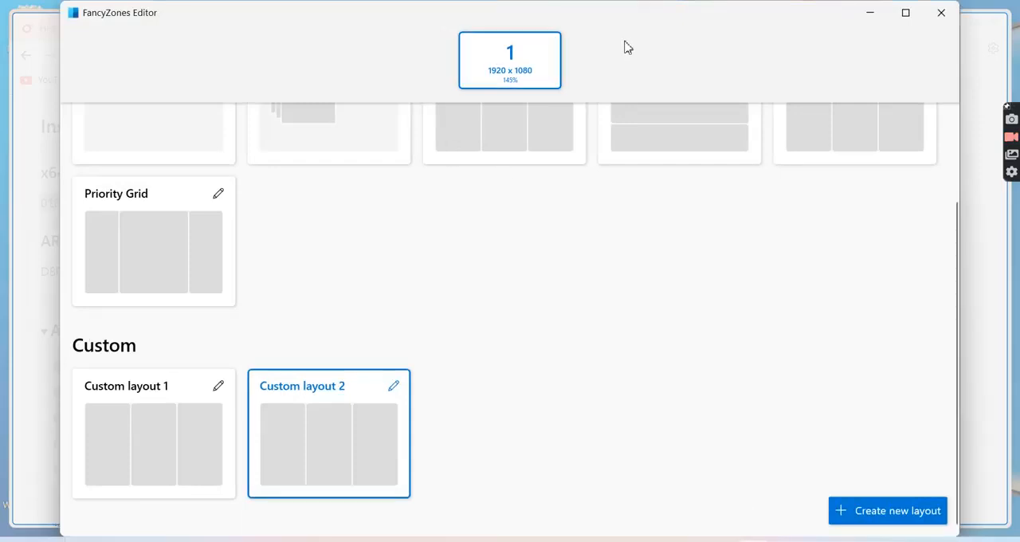
click(937, 16)
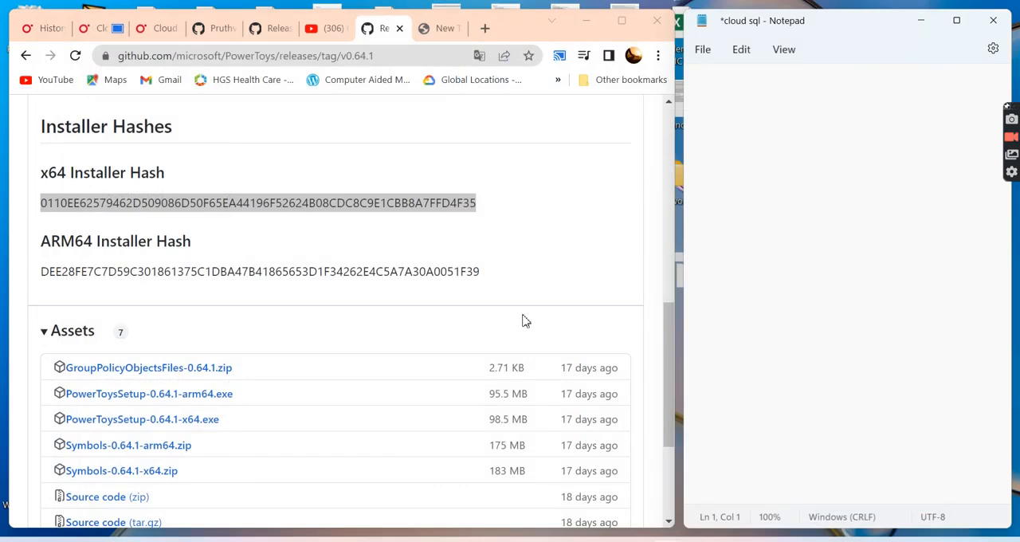
click(853, 3)
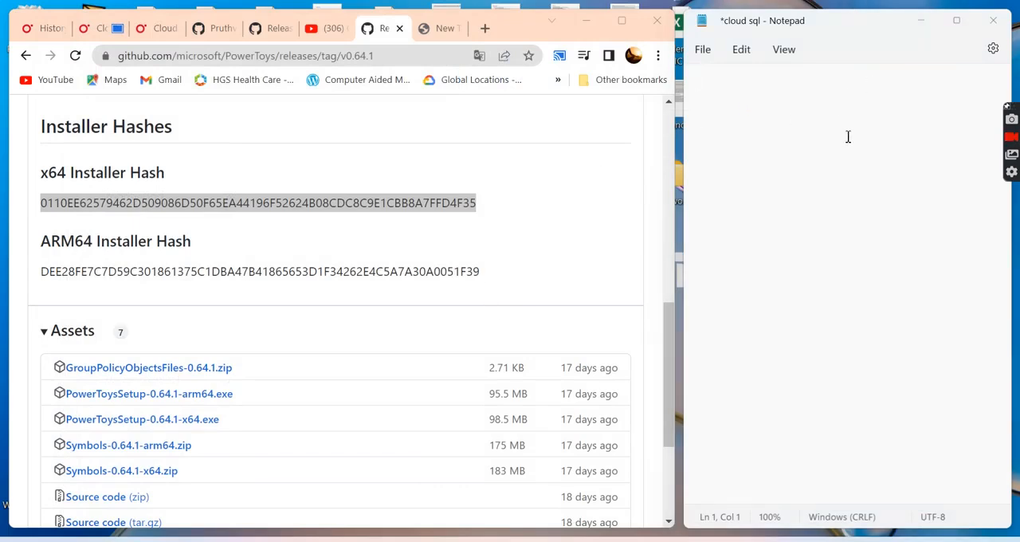
click(607, 134)
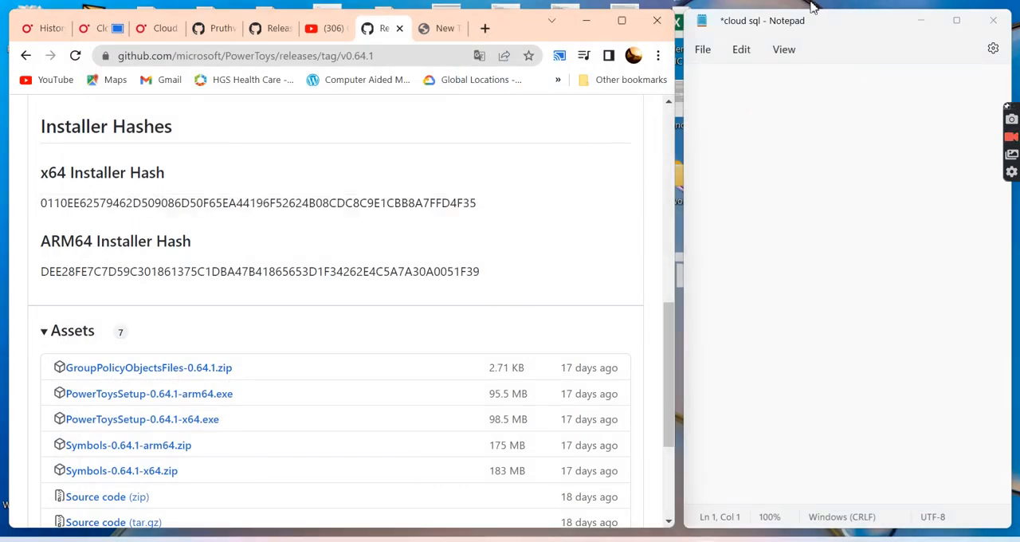
- Minimize the Notepad and browser windows to return to PowerToys Settings, and view the FancyZones editor's layout templates before closing it
click(923, 21)
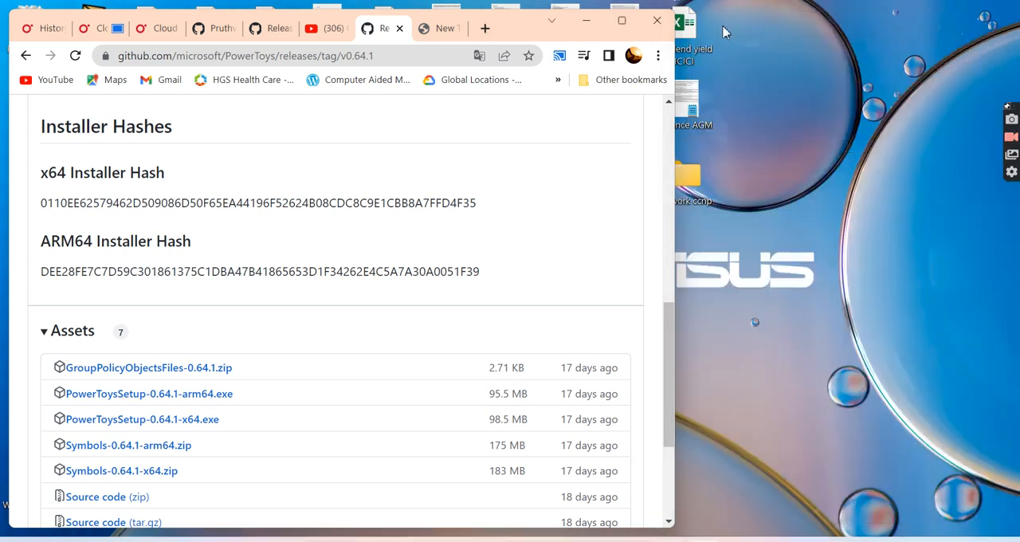
click(589, 21)
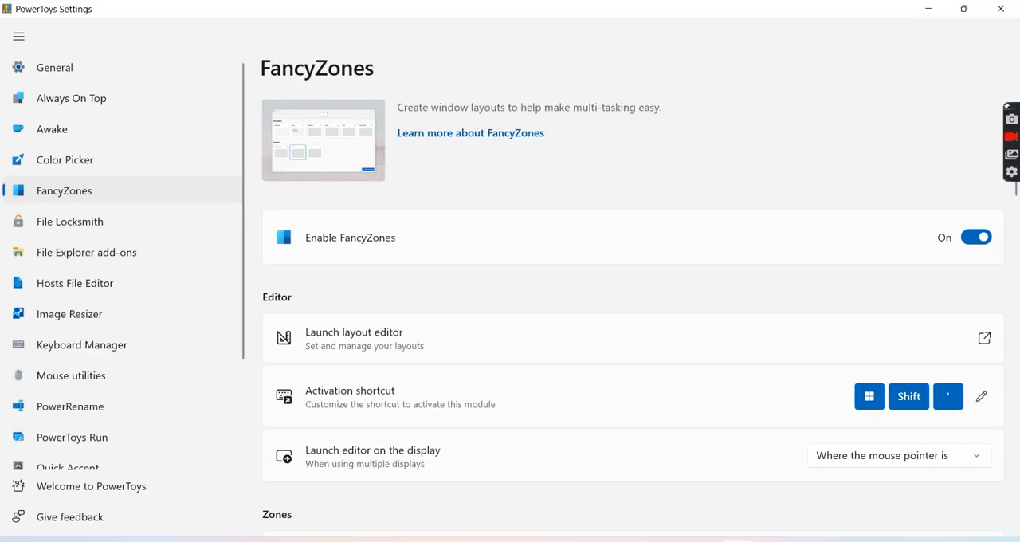
key(super+shift+apostrophe)
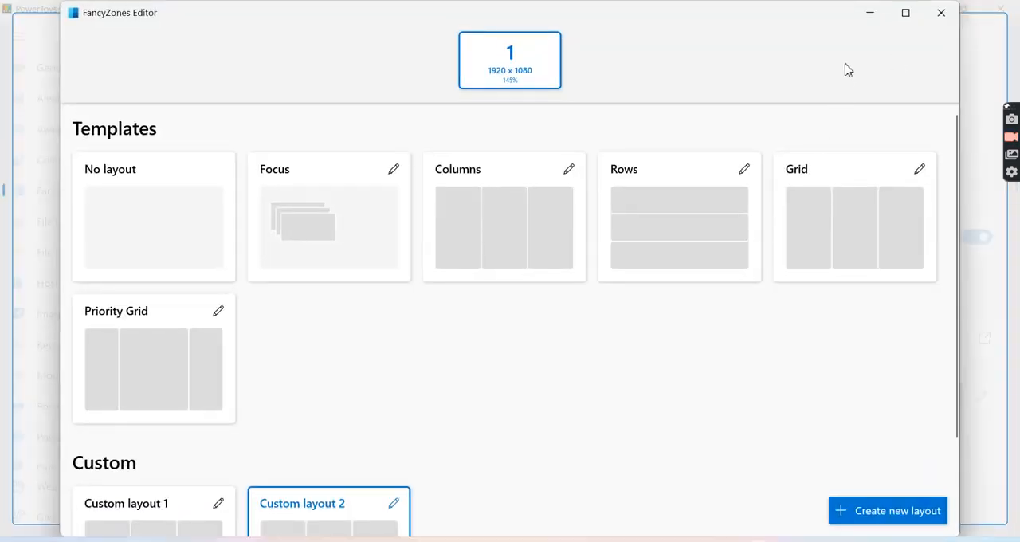
click(877, 22)
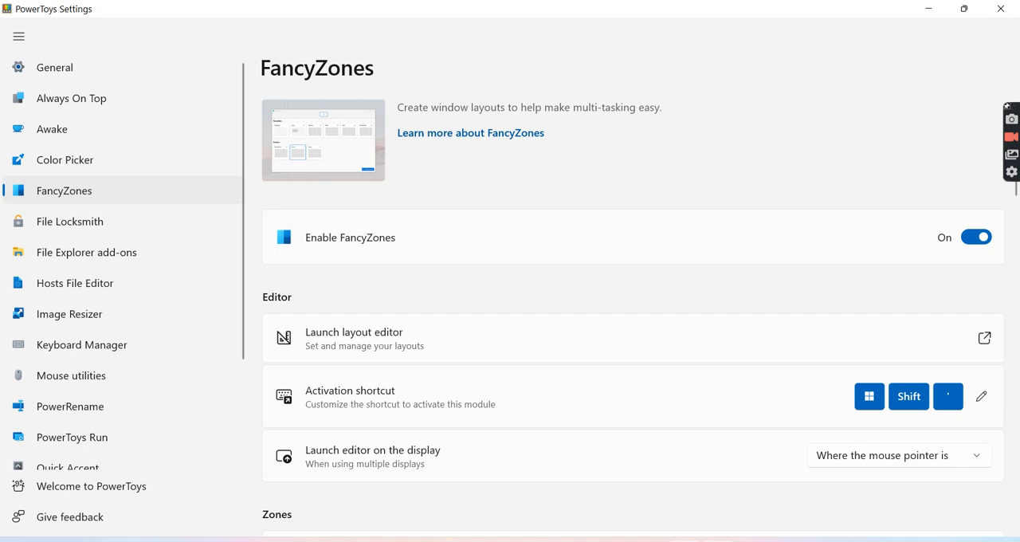
- Restore the browser over the desktop and move it from the third zone back across the first two zones
click(685, 541)
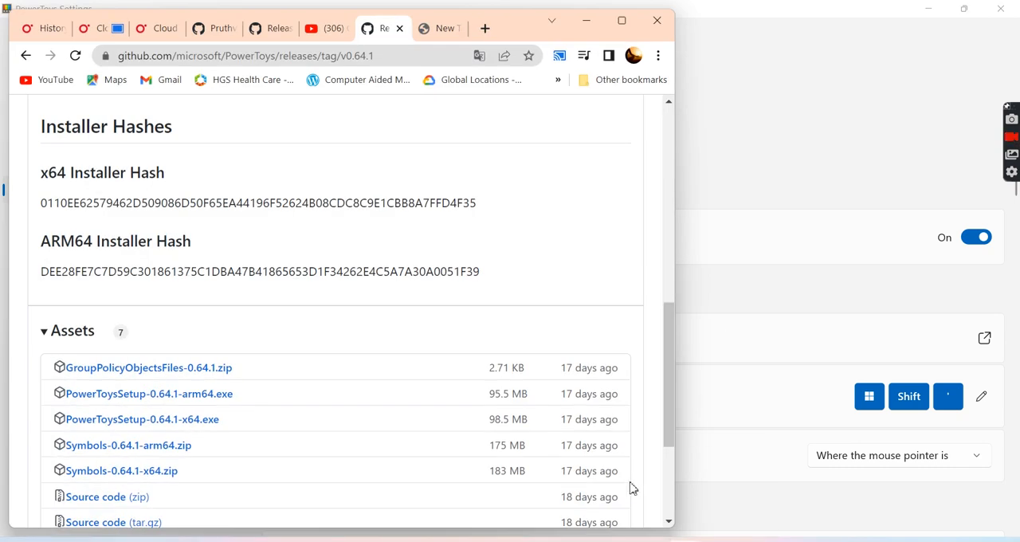
click(928, 8)
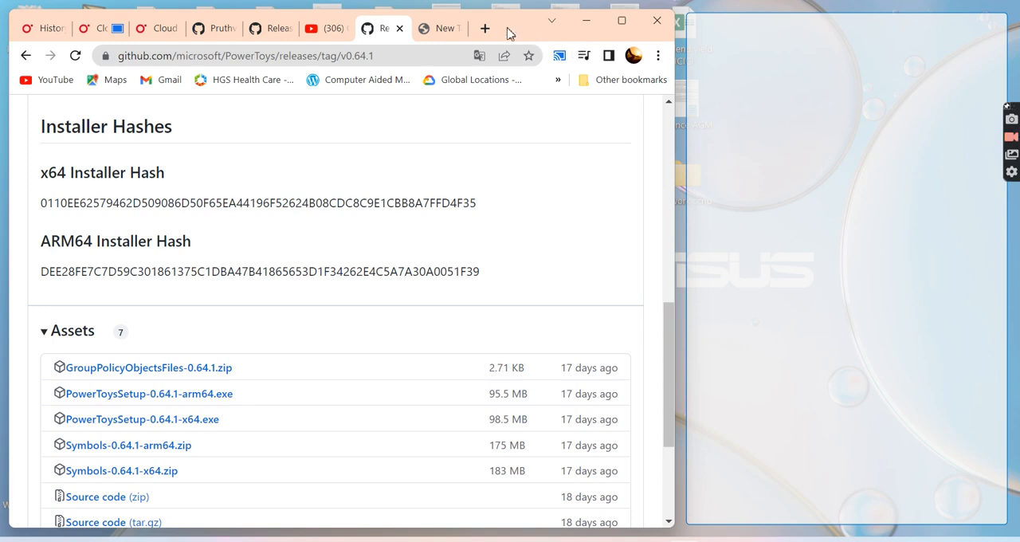
drag(508, 32, 770, 44)
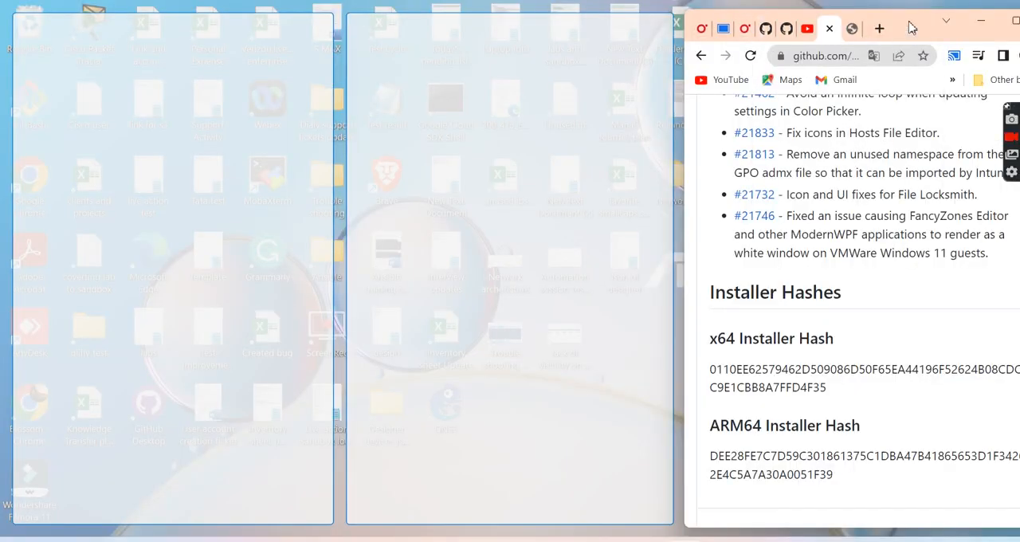
drag(912, 27, 638, 28)
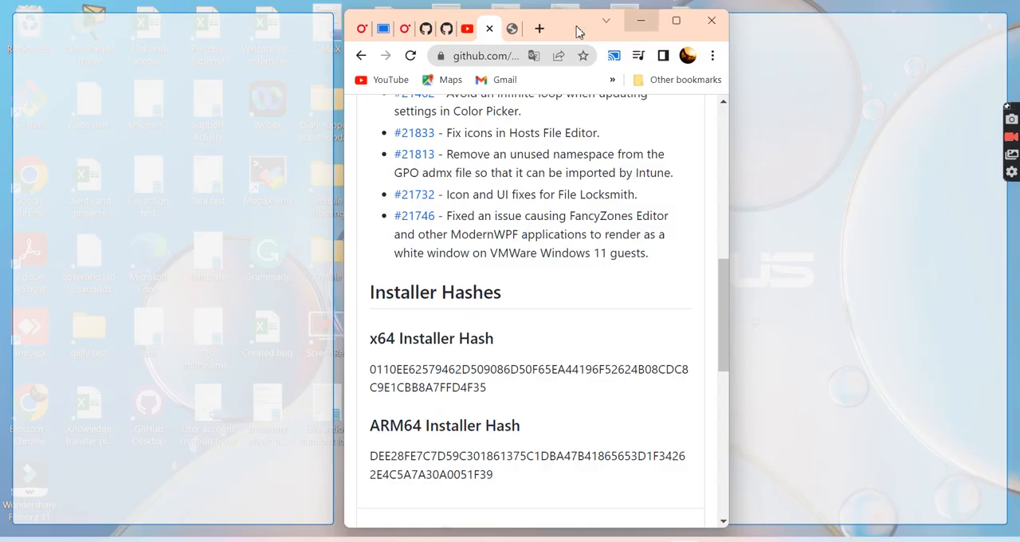
drag(563, 28, 341, 27)
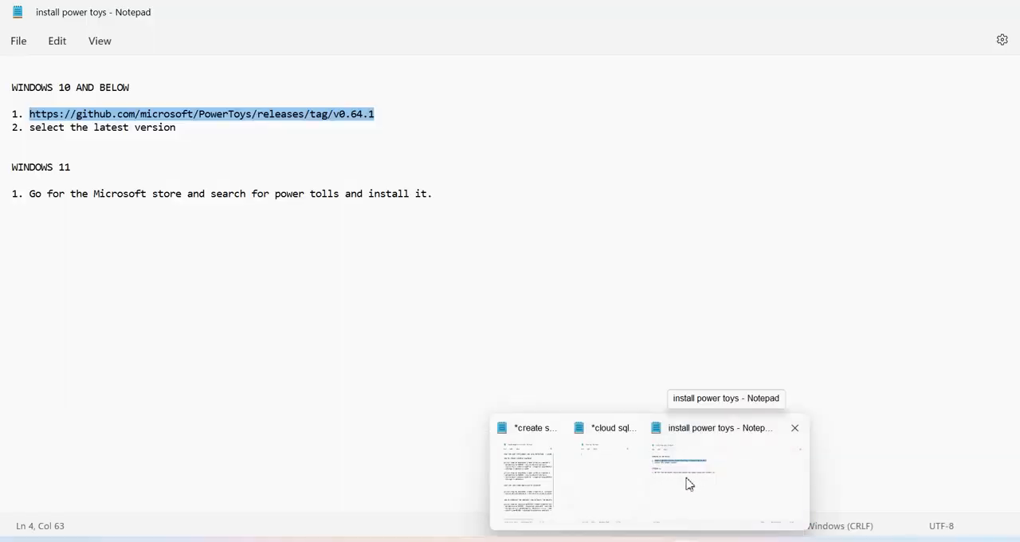
- Bring up the install power toys Notepad document, restore it from full screen, and snap it into the third zone
click(689, 484)
click(474, 295)
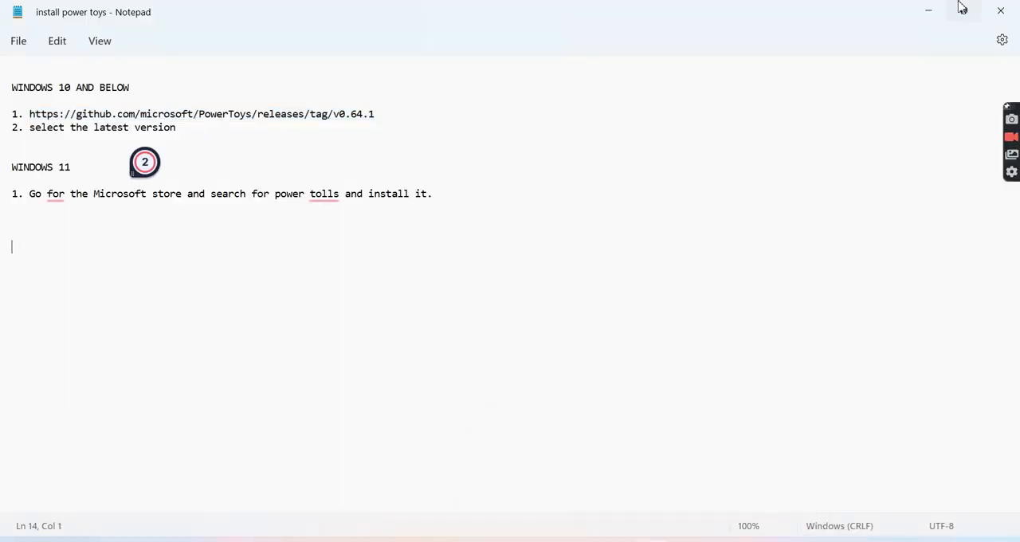
click(962, 9)
drag(725, 203, 802, 51)
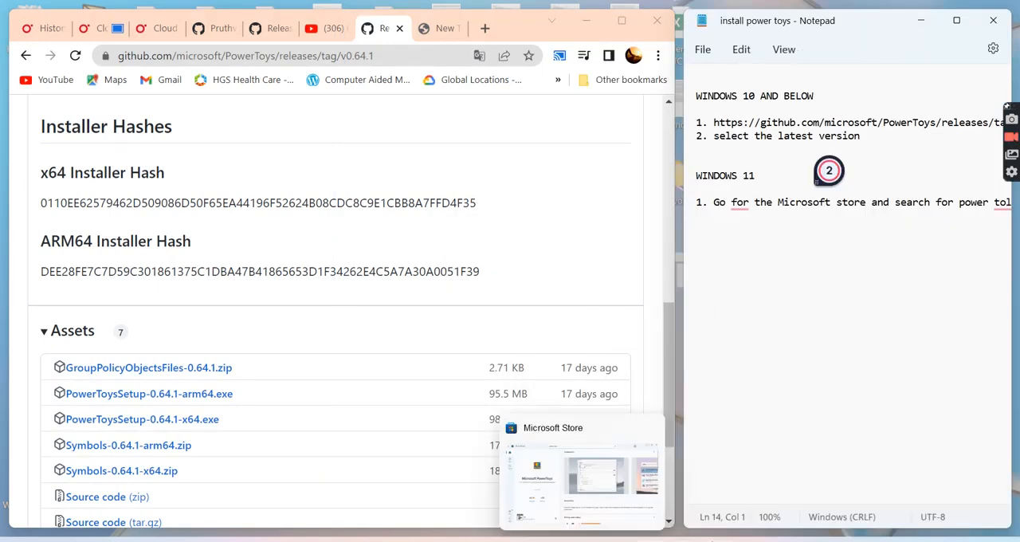
- Switch to PowerToys Settings and look over the Preview Pane options of File Explorer add-ons
click(720, 540)
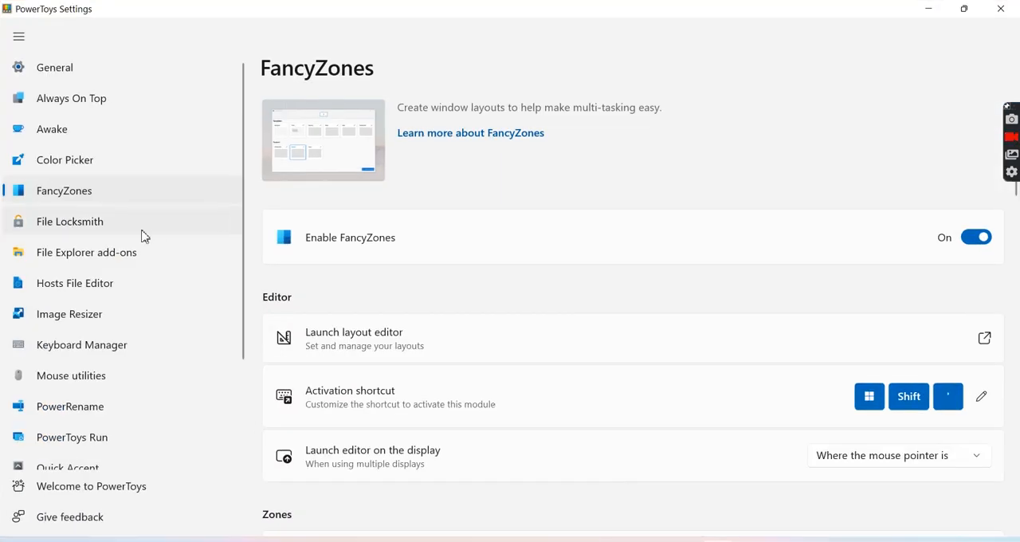
click(110, 260)
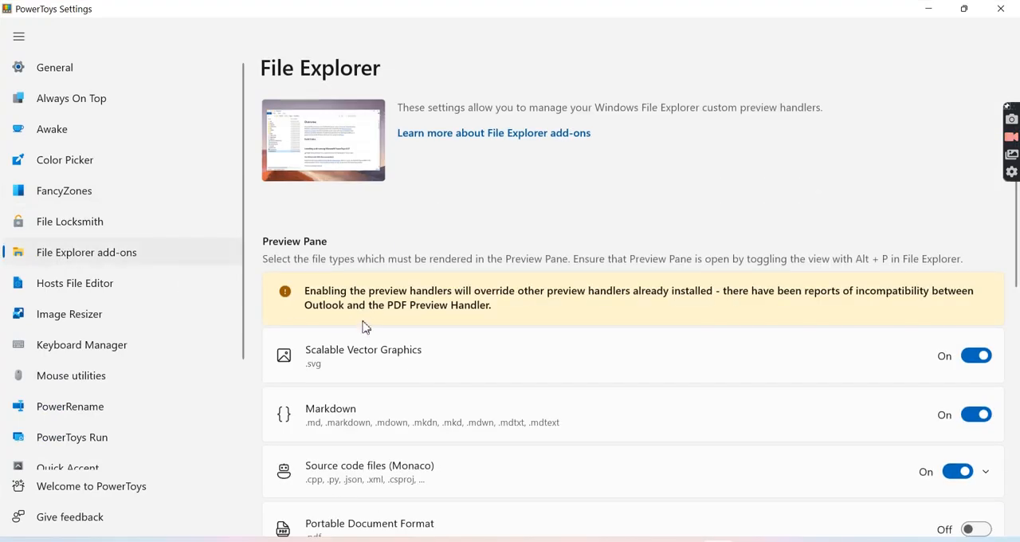
scroll(365, 327, down, 4)
scroll(364, 327, up, 2)
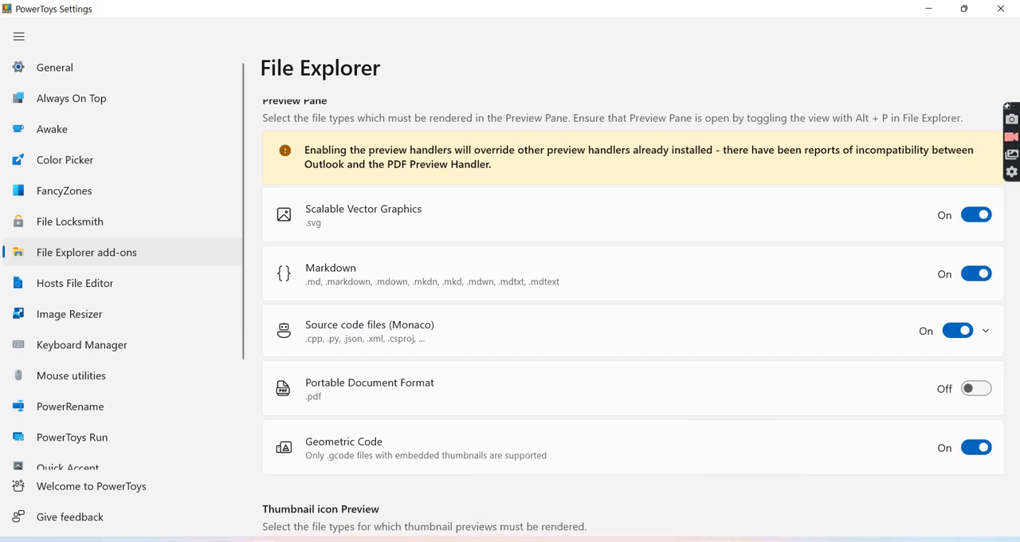
- Open File Explorer to look at its preview pane, and minimize it to return to PowerToys Settings
key(super)
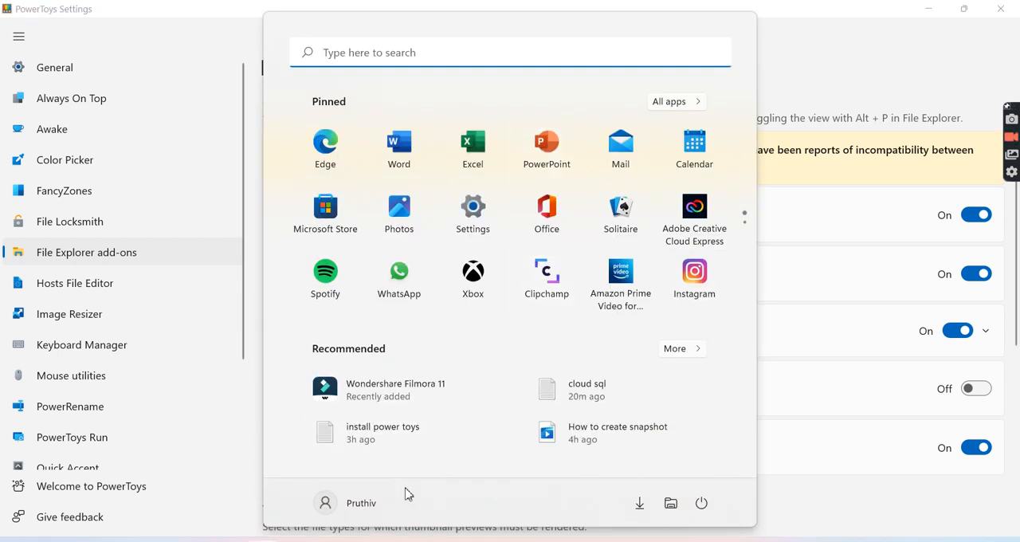
click(681, 505)
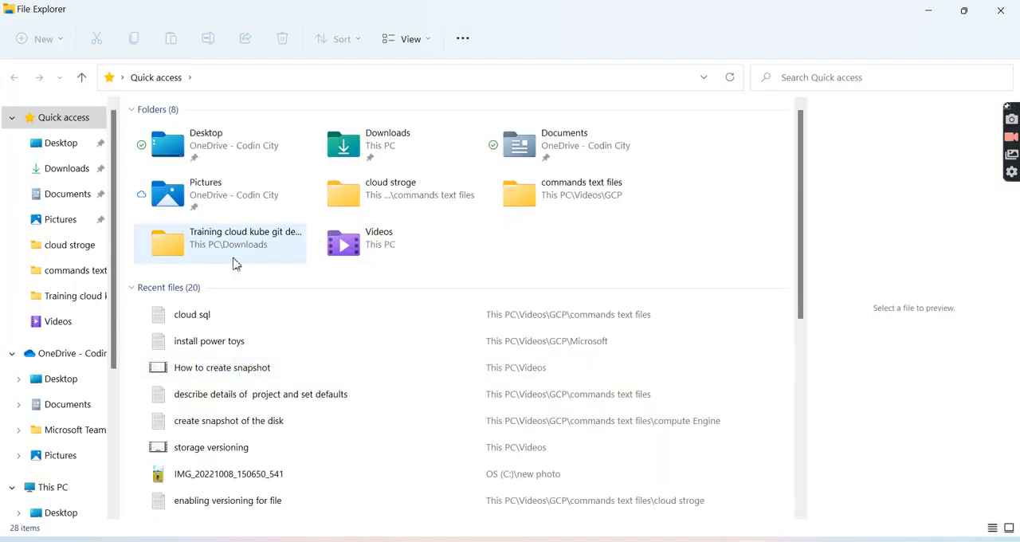
click(930, 10)
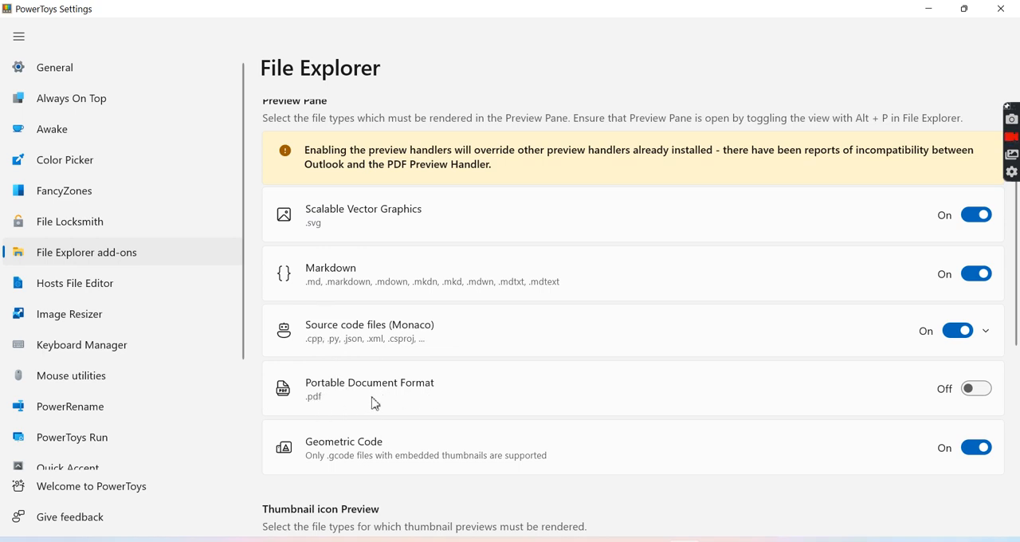
- Turn on Portable Document Format (.pdf) rendering for the File Explorer Preview Pane
click(986, 397)
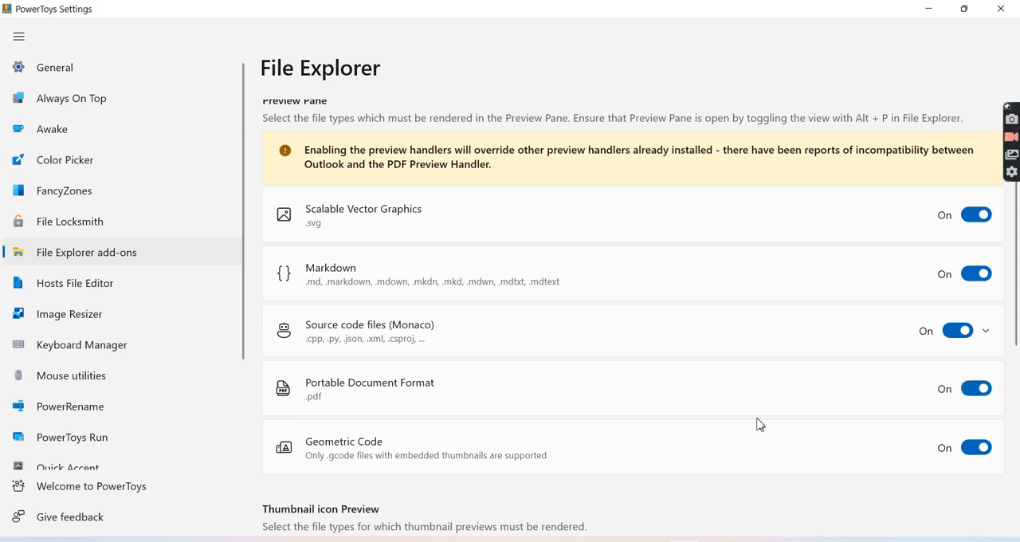
scroll(759, 425, down, 3)
scroll(760, 425, up, 2)
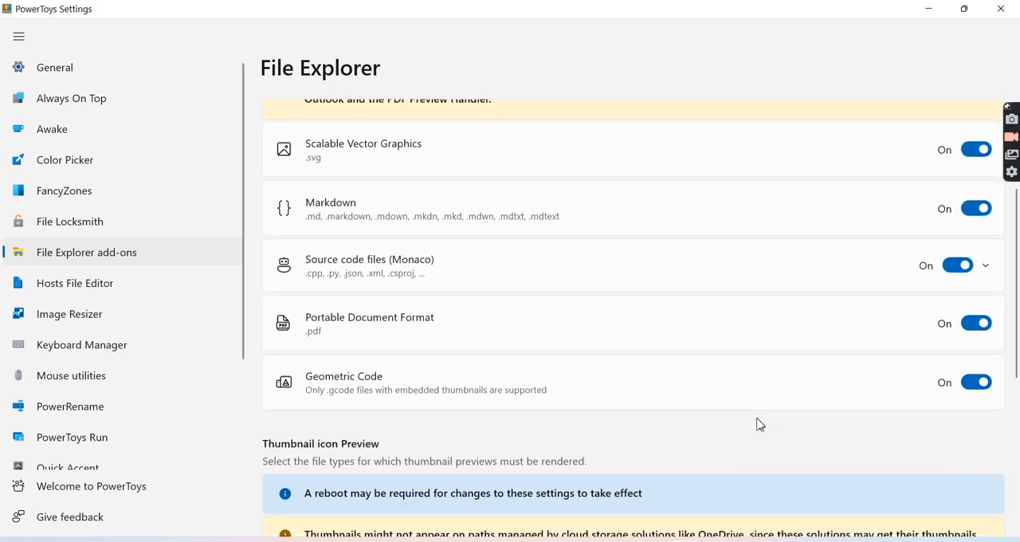
- Examine the file types listed under Preview Pane and Thumbnail icon Preview on the File Explorer add-ons page
scroll(502, 275, up, 3)
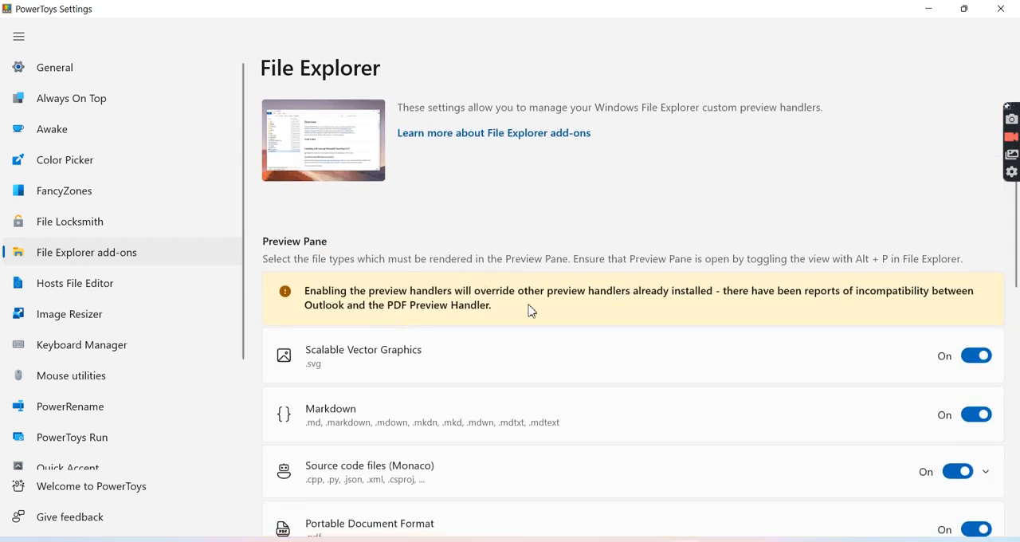
scroll(593, 324, down, 1)
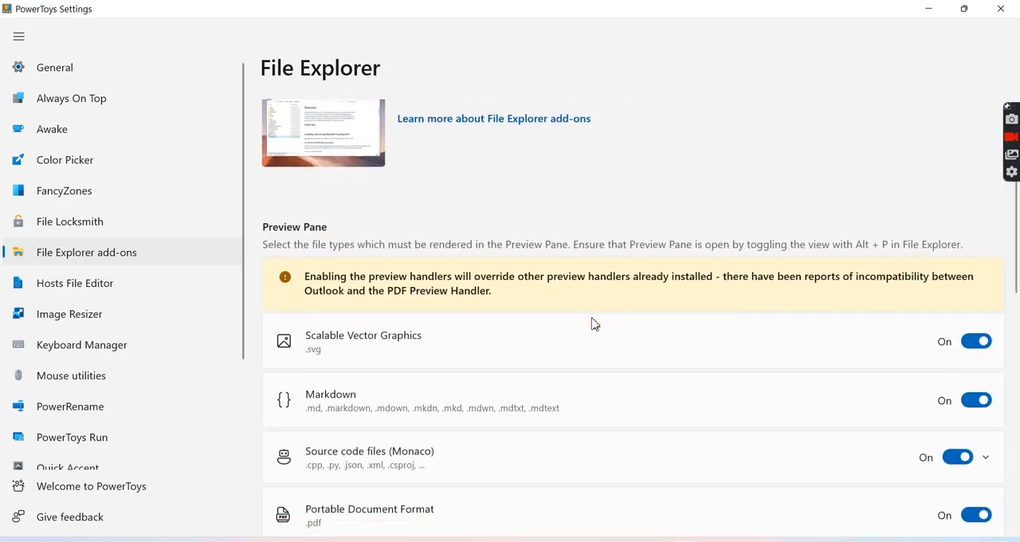
scroll(594, 324, down, 8)
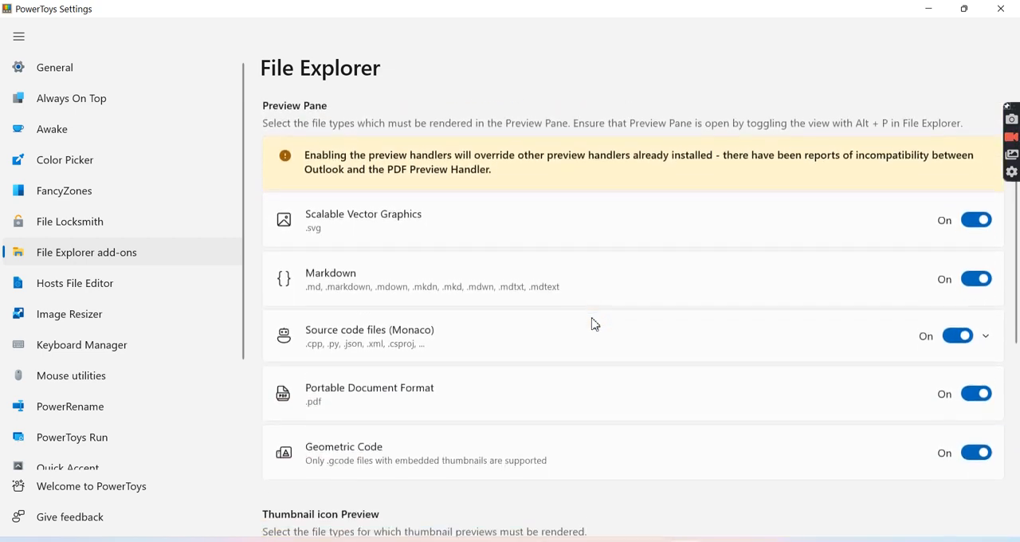
scroll(594, 324, up, 6)
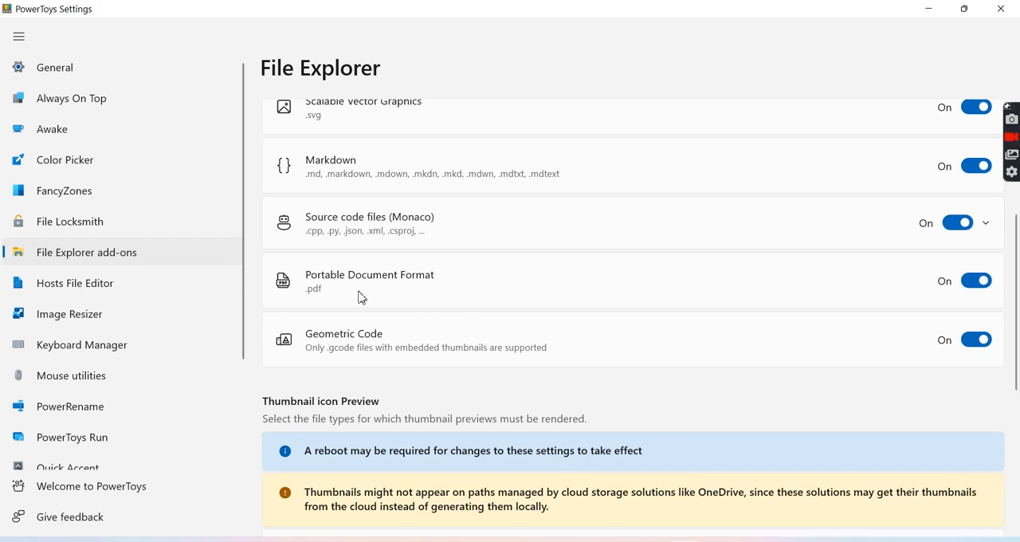
scroll(360, 297, down, 4)
scroll(359, 297, up, 1)
scroll(628, 300, up, 1)
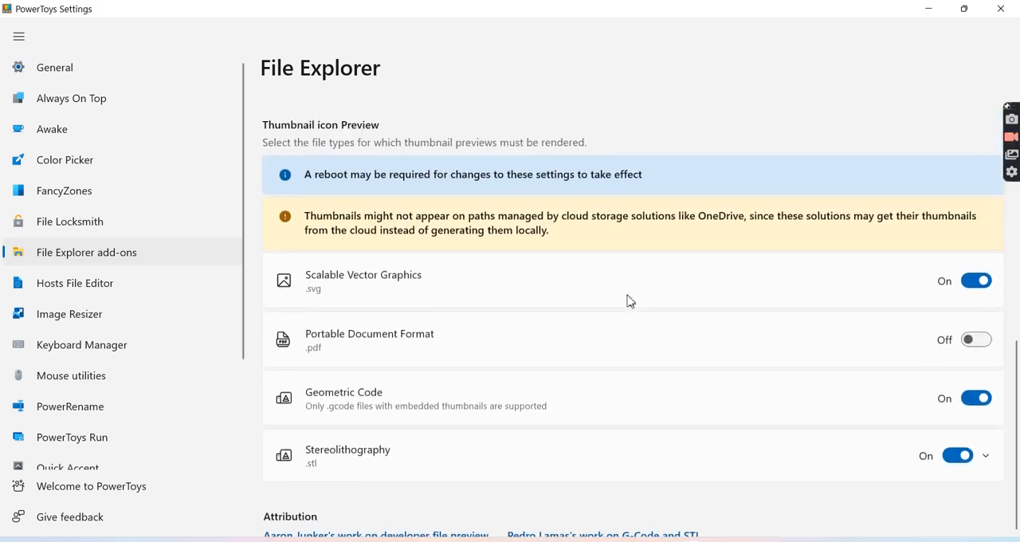
- Turn off Portable Document Format (.pdf) rendering for the File Explorer Preview Pane
scroll(627, 300, up, 3)
click(972, 248)
scroll(787, 368, up, 2)
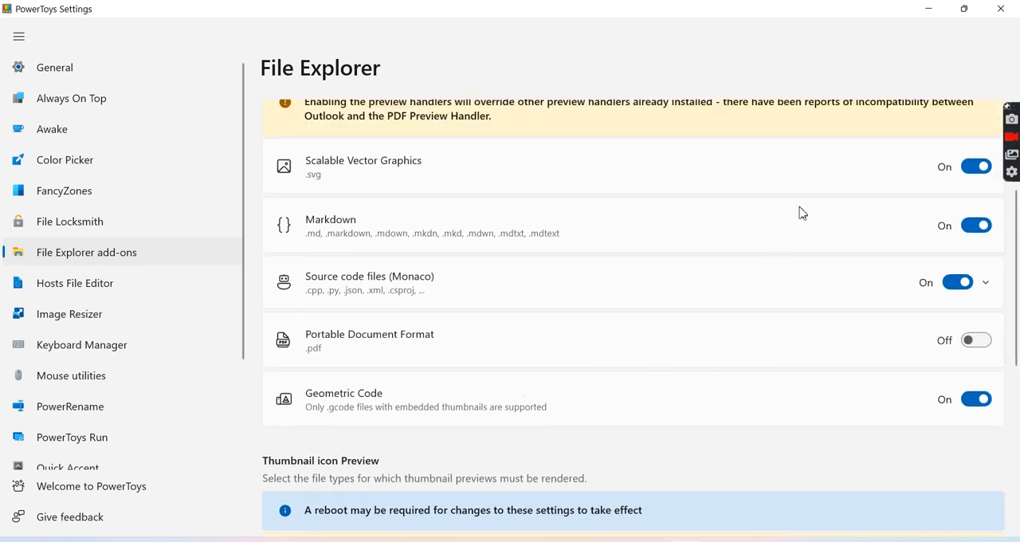
- Minimize PowerToys Settings and open the Images folder under Videos > GCP in File Explorer
click(931, 9)
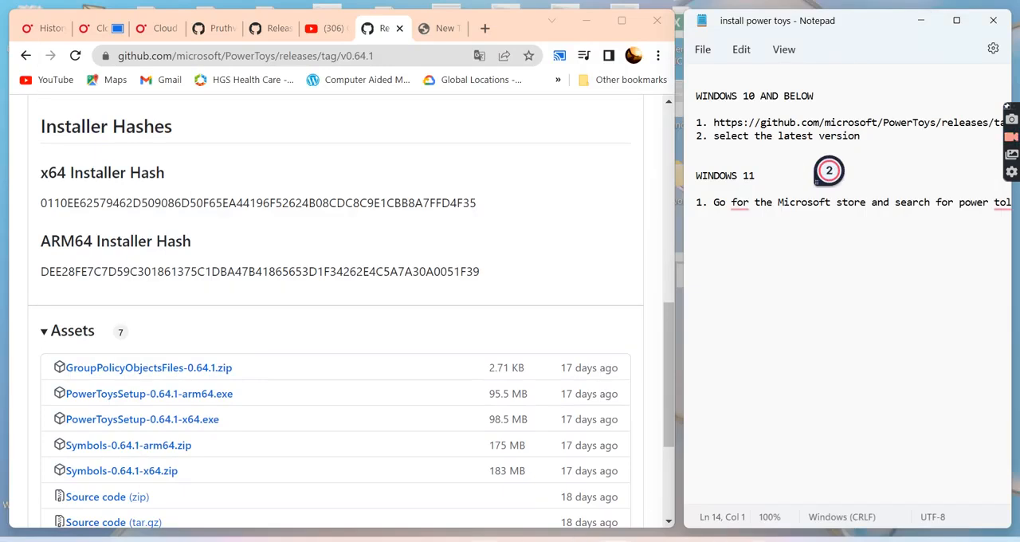
key(super+e)
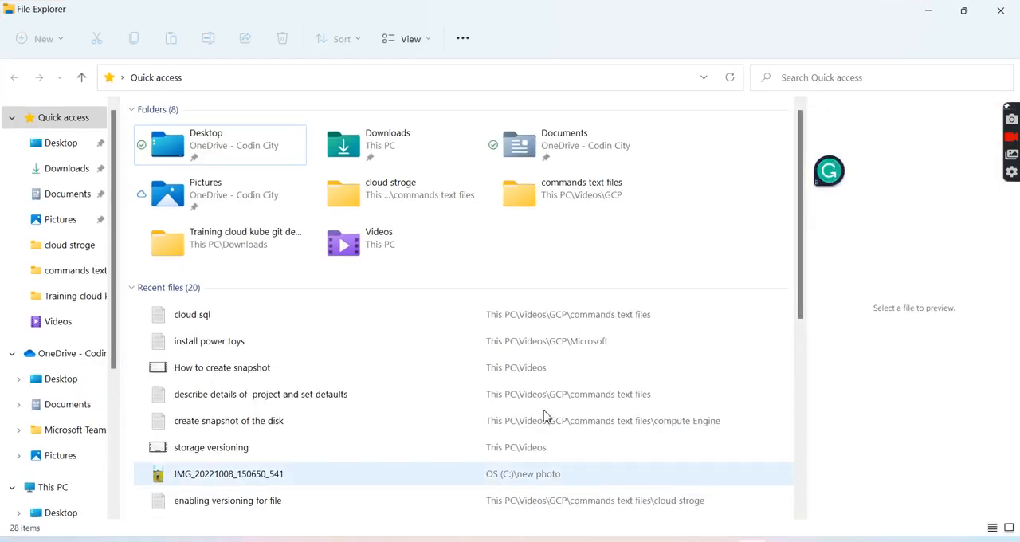
click(356, 245)
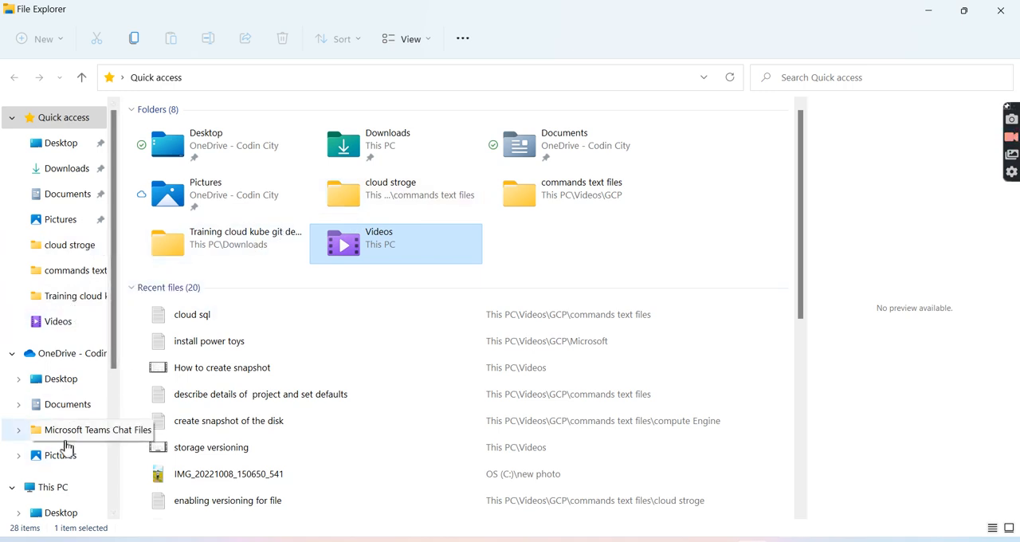
click(51, 325)
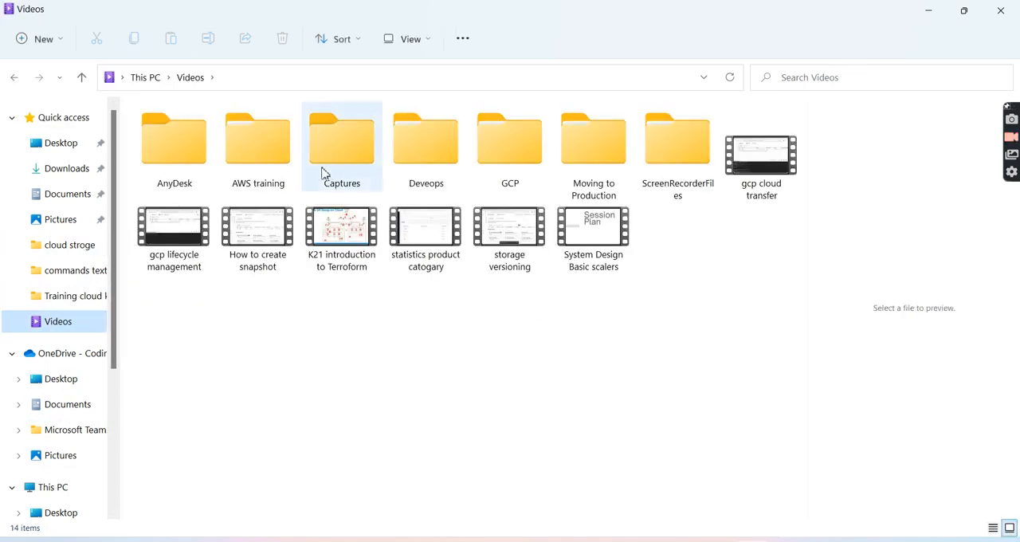
double_click(535, 175)
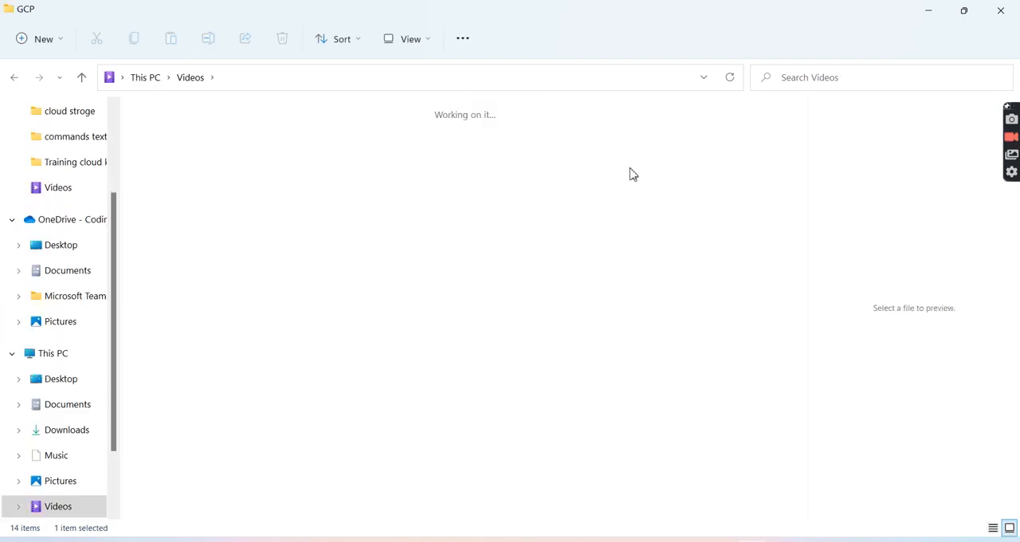
click(267, 185)
double_click(267, 185)
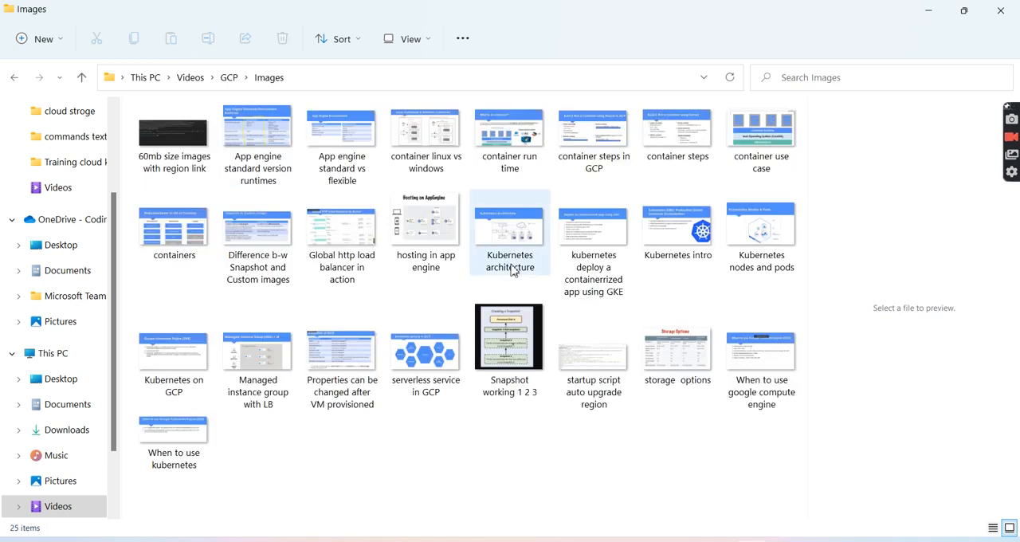
- Preview the Kubernetes architecture, container use case and storage options images in the preview pane, and minimize File Explorer
click(502, 253)
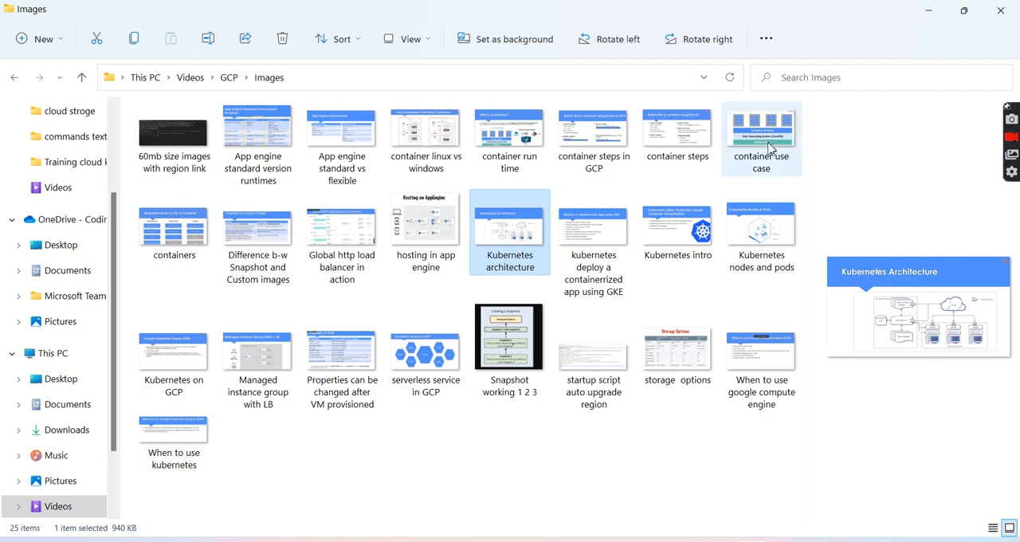
click(768, 143)
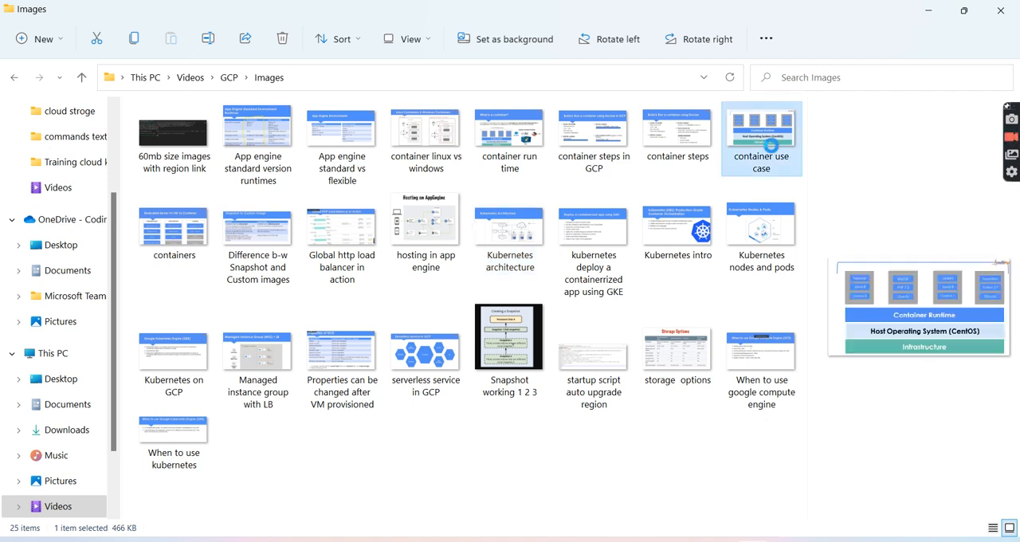
click(678, 375)
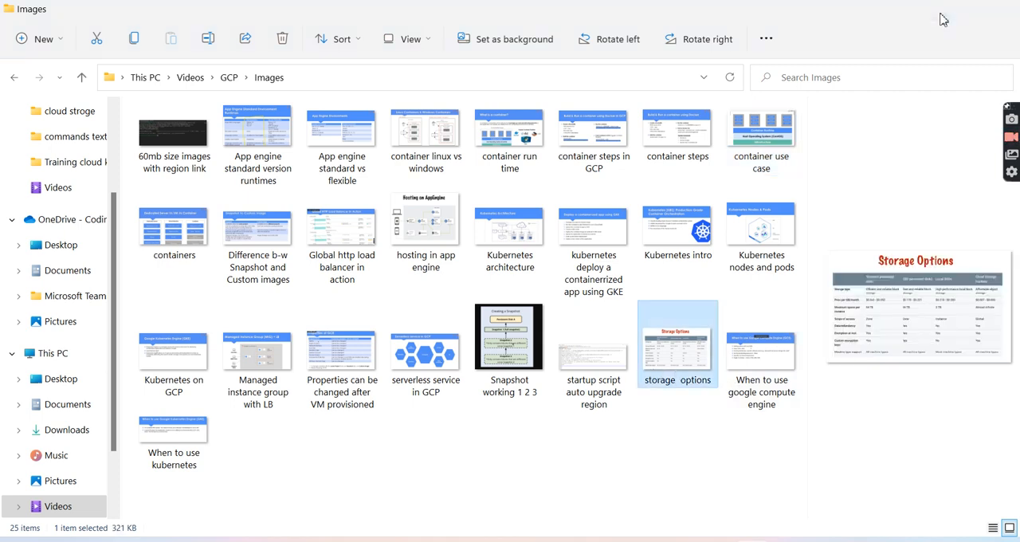
click(933, 13)
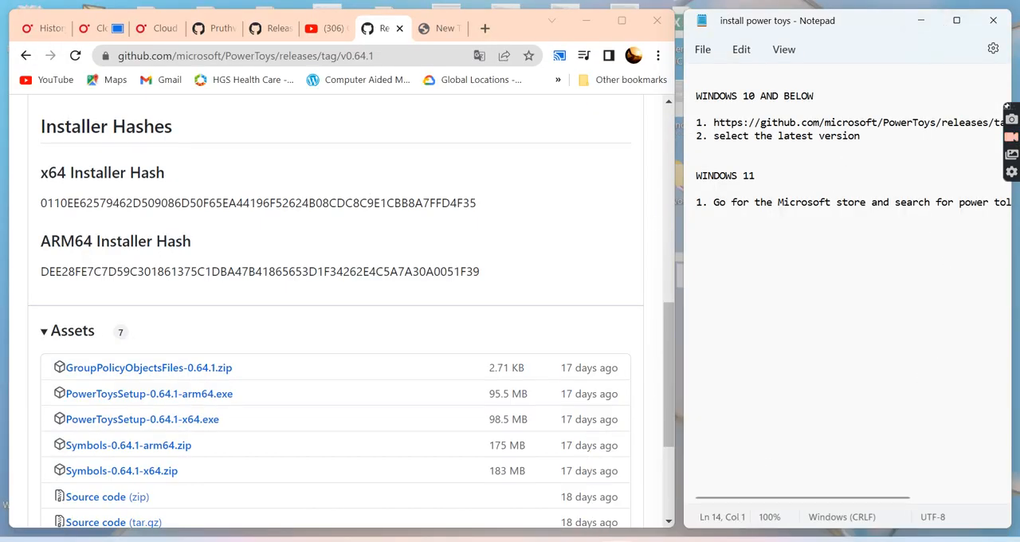
- Switch to PowerToys Settings and look over the Hosts File Editor options
click(684, 541)
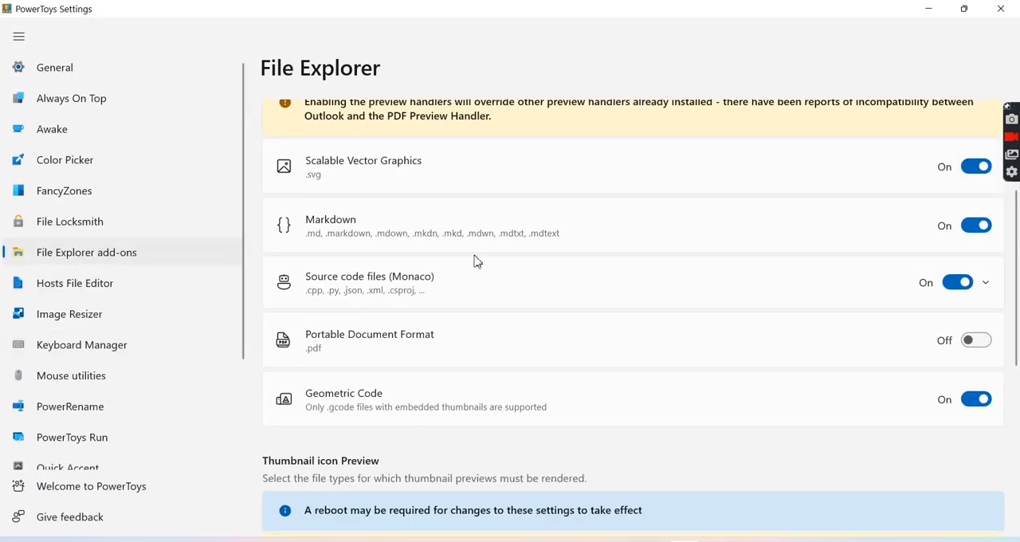
click(133, 287)
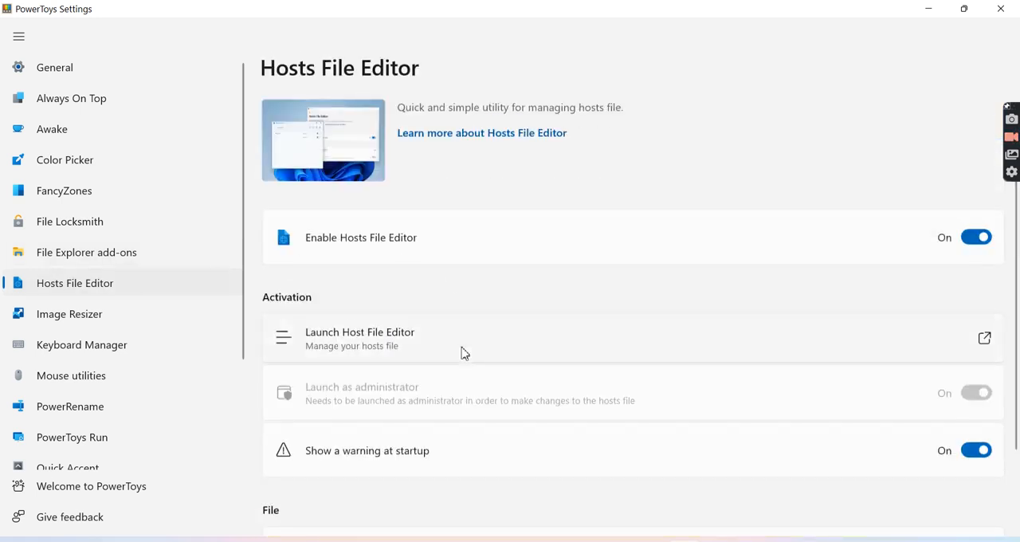
scroll(462, 353, down, 2)
scroll(463, 353, up, 2)
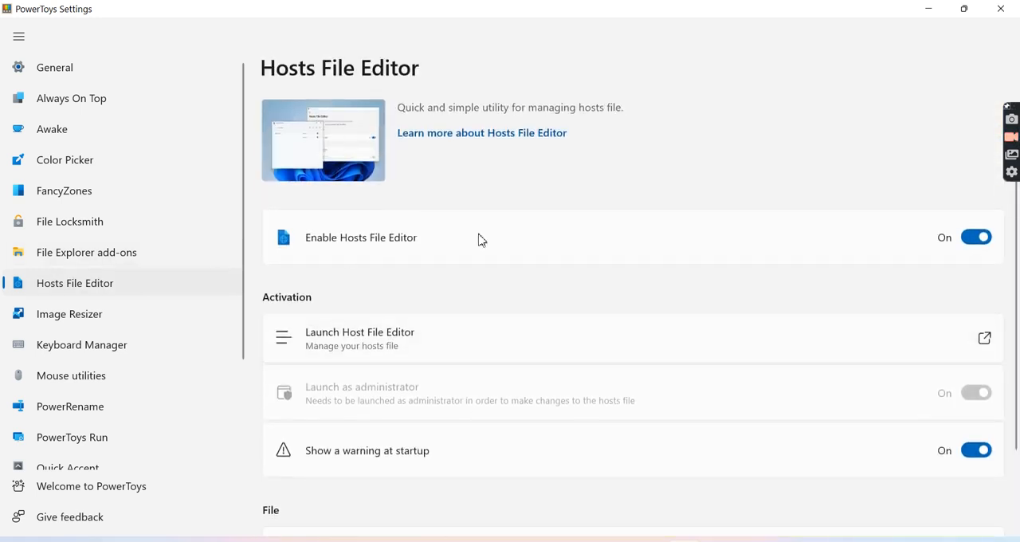
scroll(374, 328, down, 1)
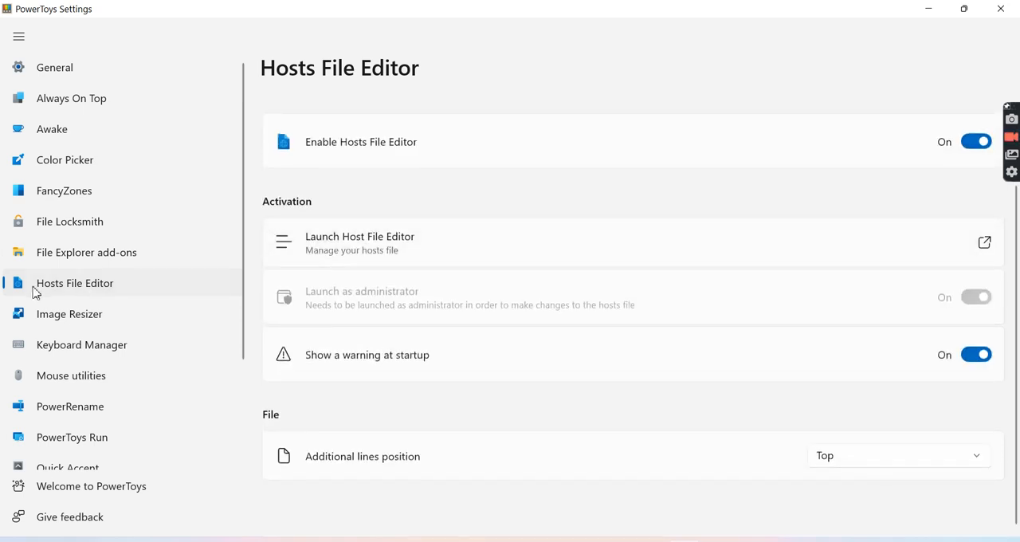
- Look over the preset sizes and encoding options on the Image Resizer page
click(48, 311)
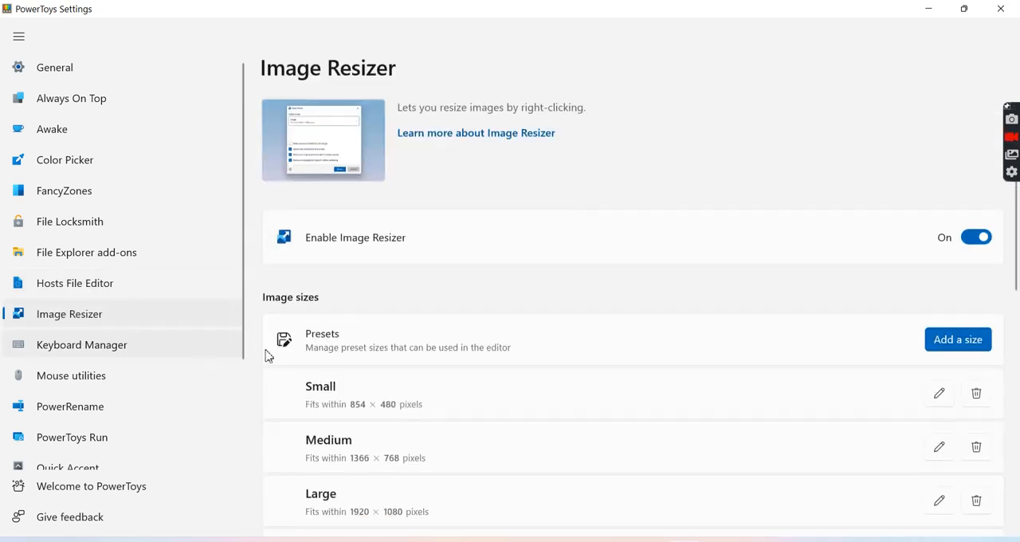
scroll(551, 428, down, 10)
scroll(551, 428, up, 10)
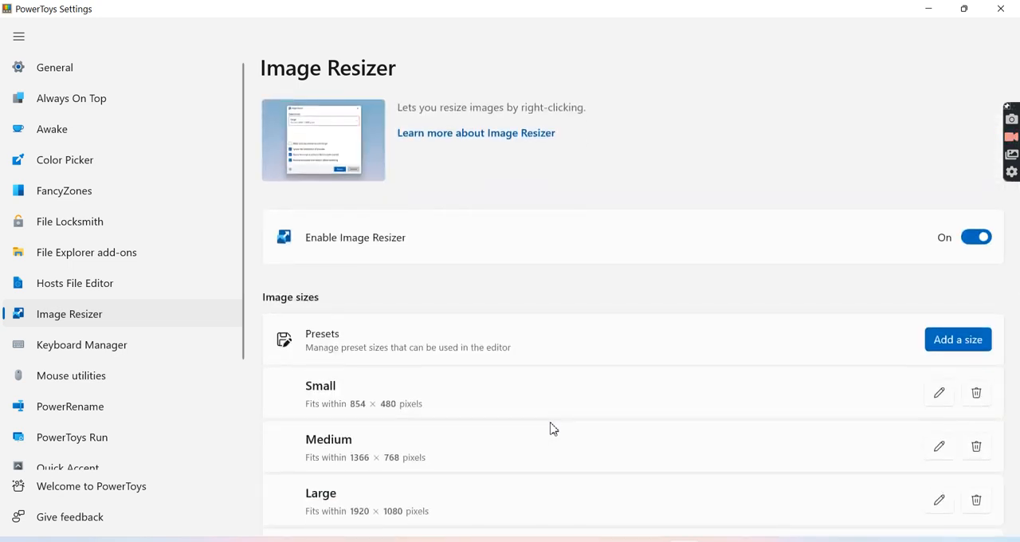
scroll(617, 380, down, 3)
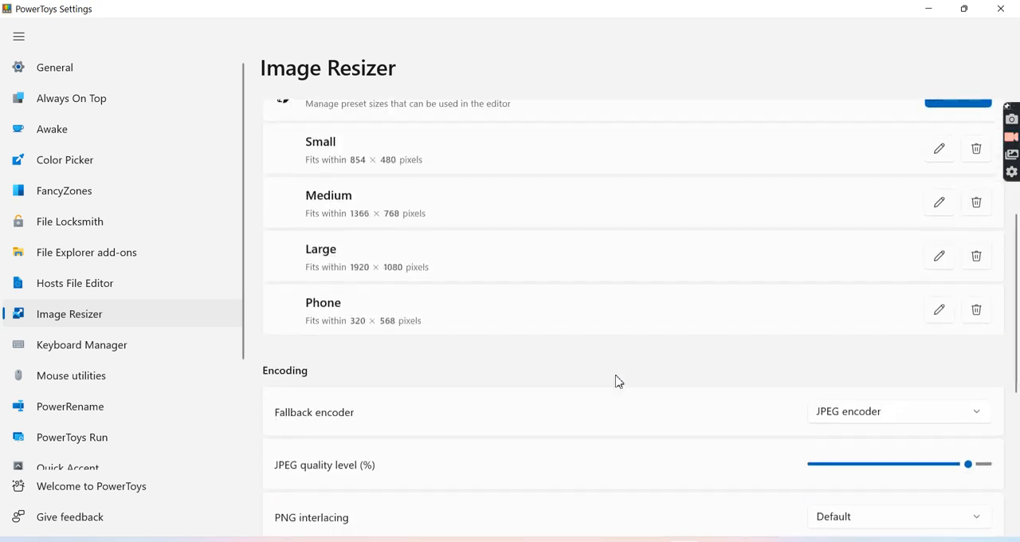
- Switch to the Images folder in File Explorer and select the "serverless service in GCP" and "Snapshot working 1 2 3" images
click(924, 10)
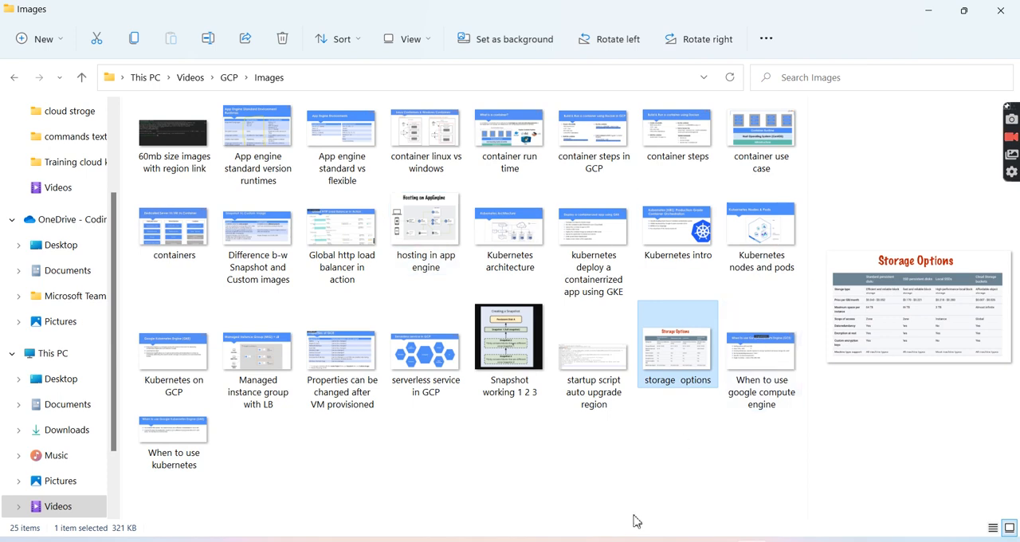
click(556, 461)
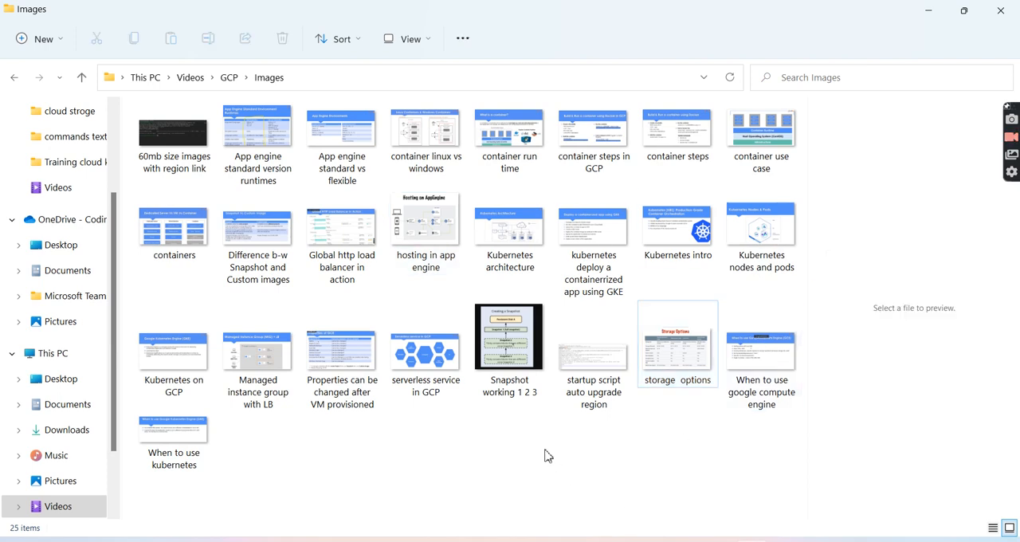
drag(526, 436, 335, 339)
click(451, 465)
drag(532, 462, 421, 391)
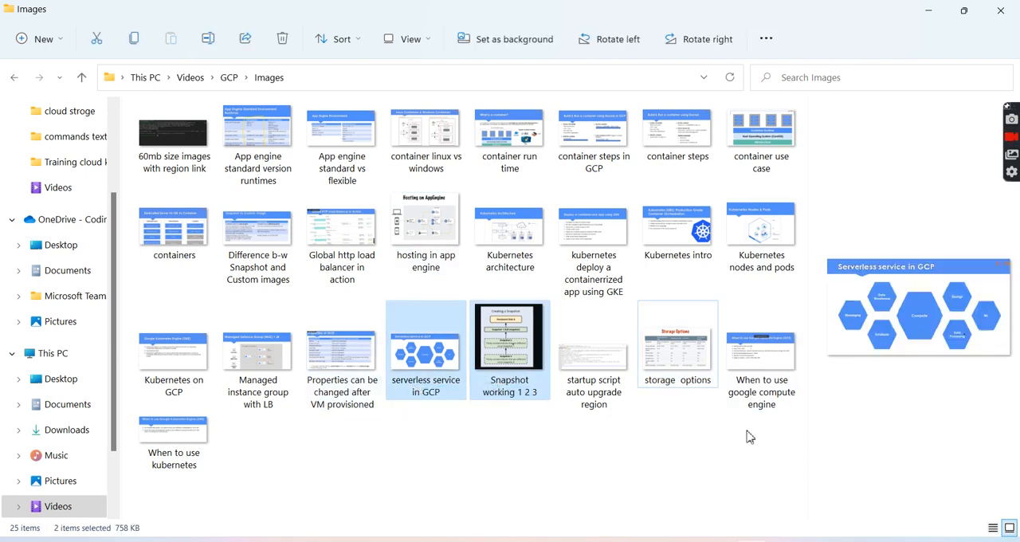
- Open Resize pictures for the two selected images, look over the available sizes, and cancel without resizing
right_click(494, 368)
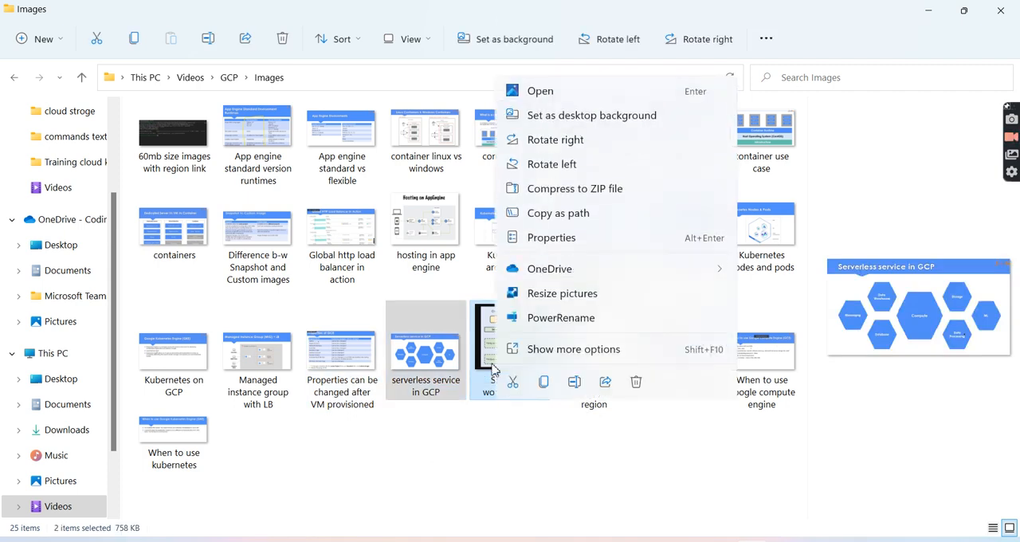
click(560, 294)
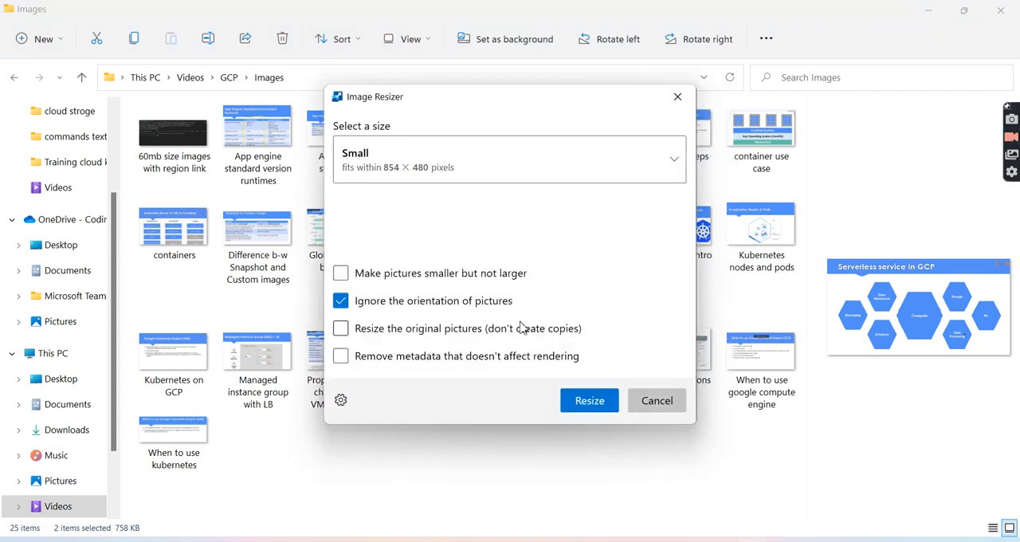
click(613, 172)
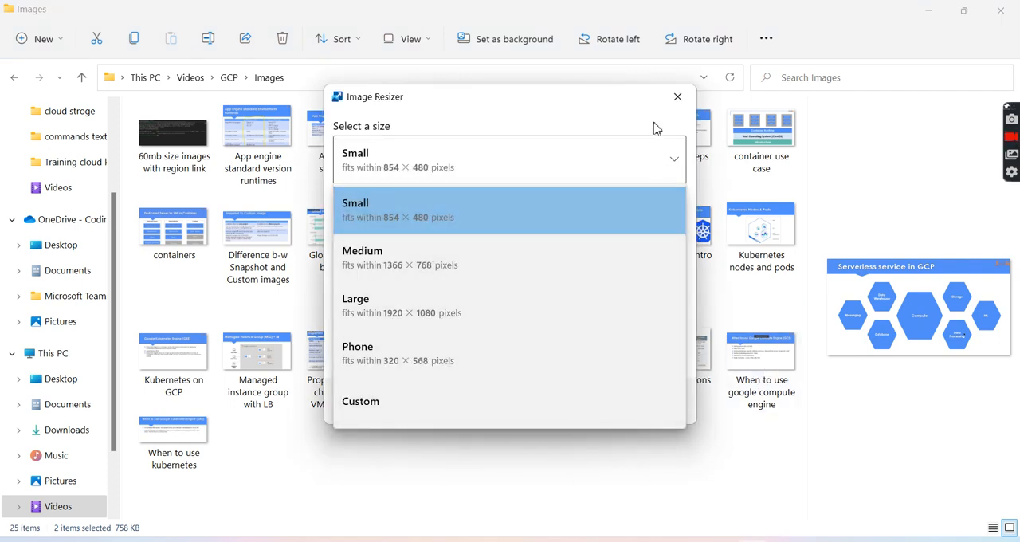
click(676, 102)
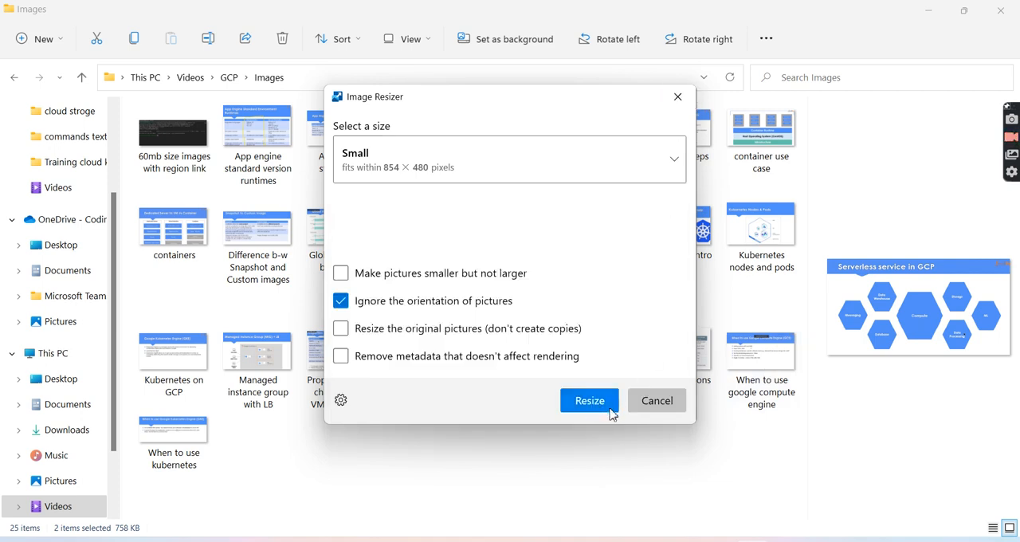
click(652, 414)
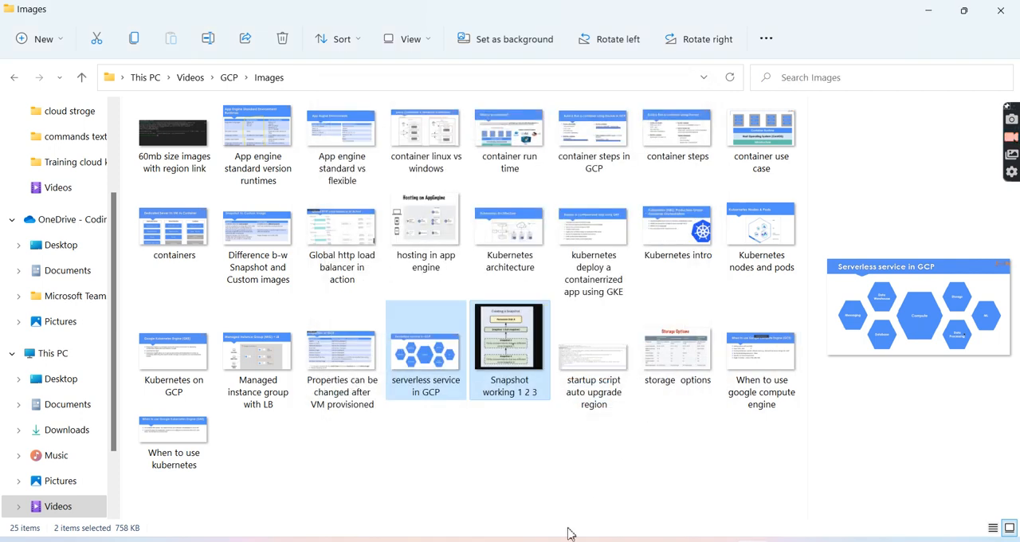
- Clear the image selection, return to PowerToys Settings and open the Keyboard Manager page
click(532, 462)
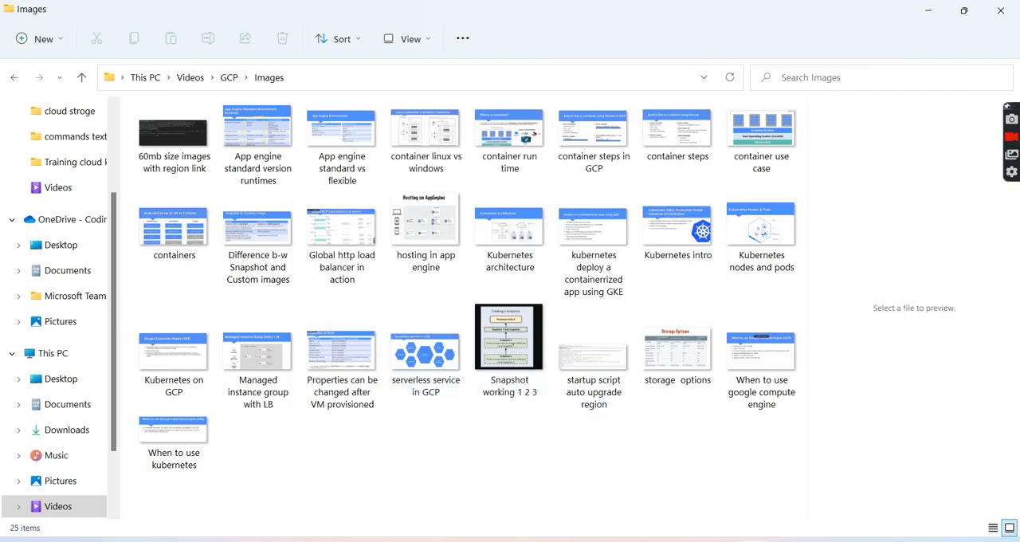
click(620, 461)
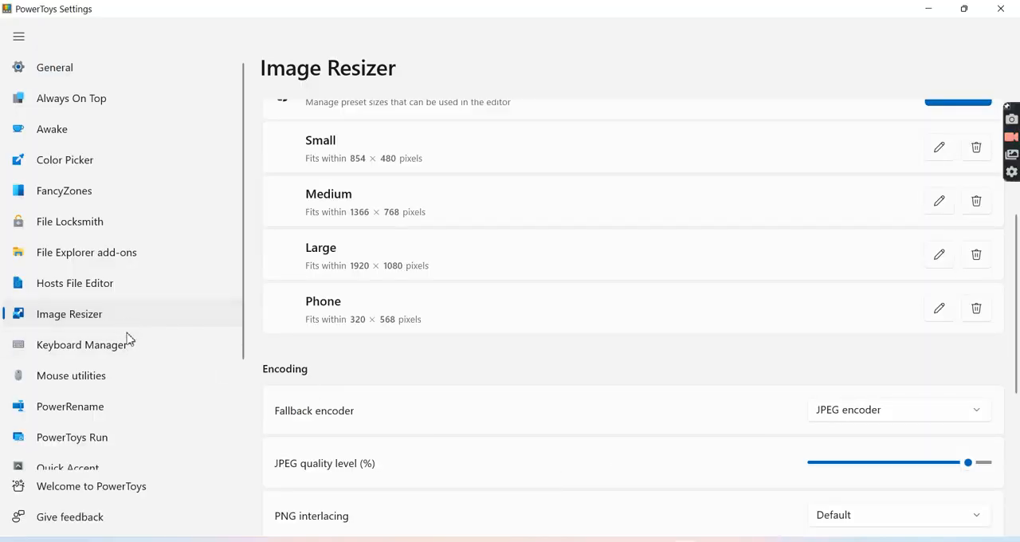
click(84, 353)
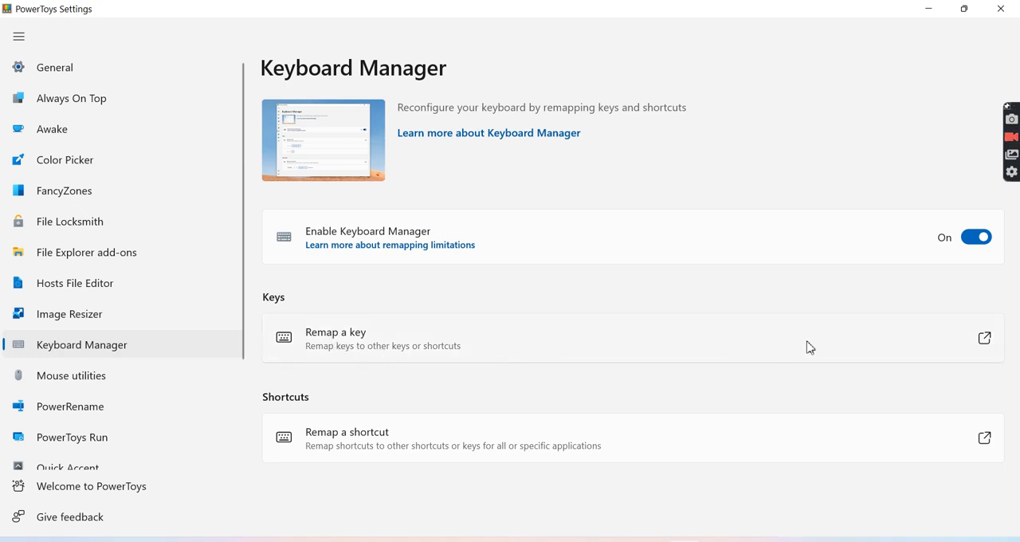
- Remap the physical A key to B in Keyboard Manager and confirm the remapping
click(988, 341)
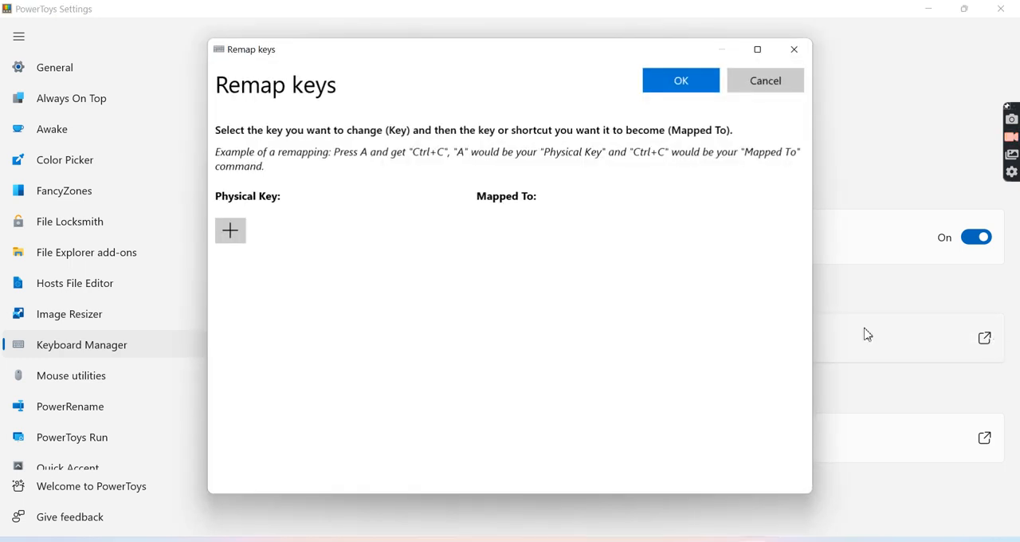
click(237, 230)
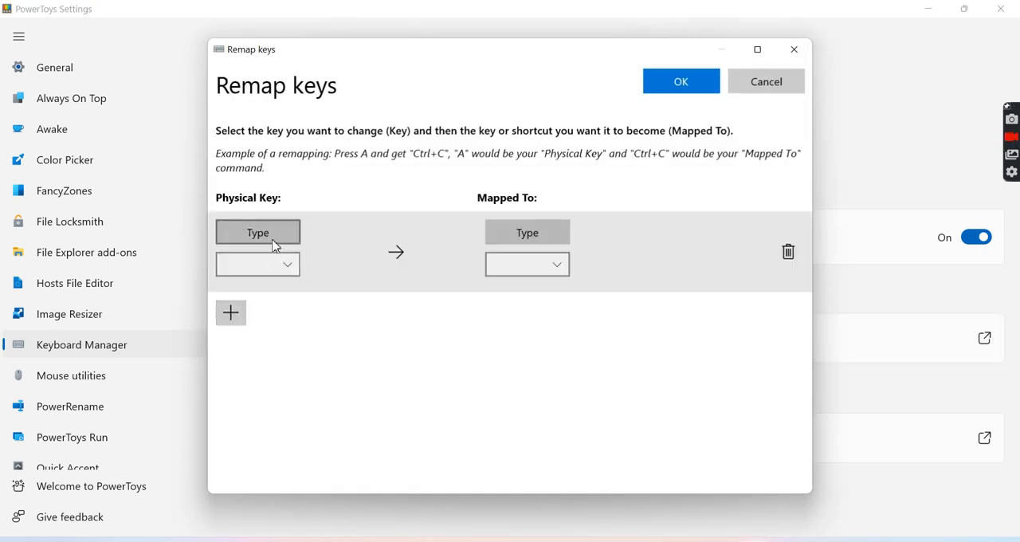
click(263, 233)
key(a)
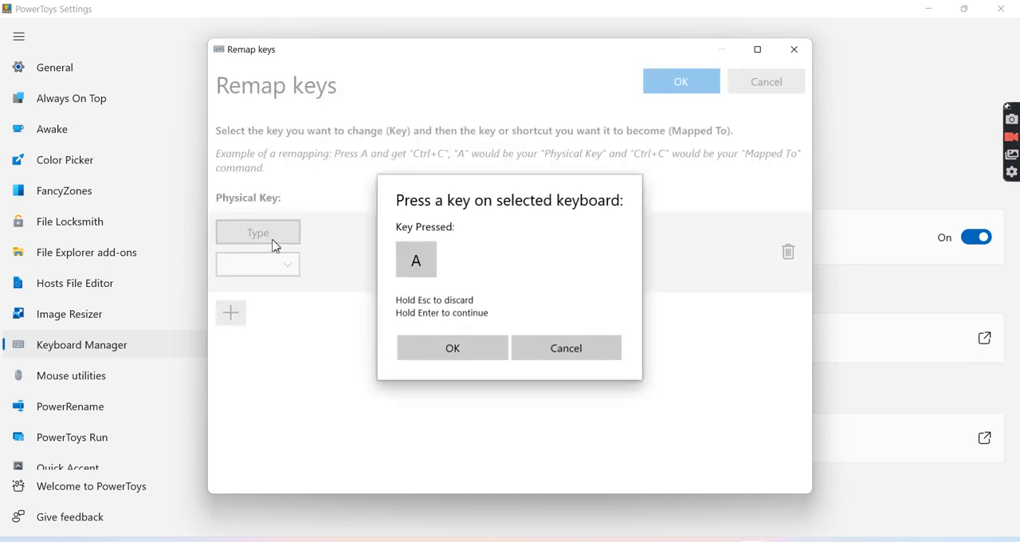
click(474, 348)
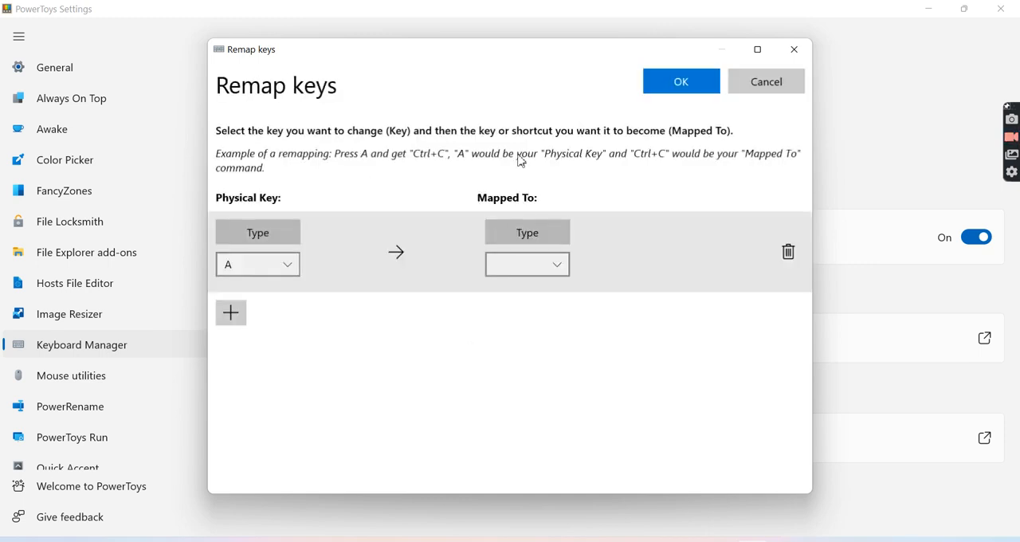
click(534, 232)
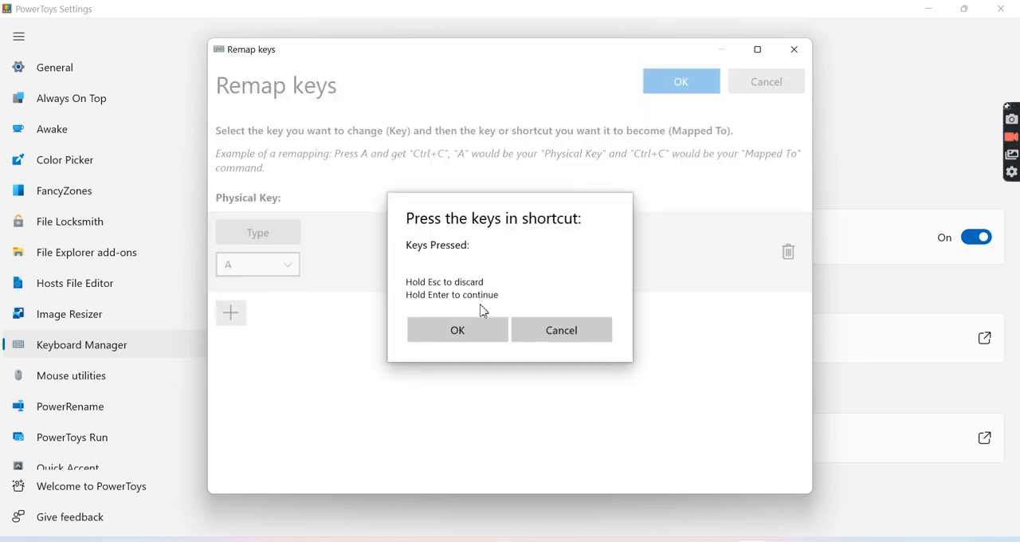
key(b)
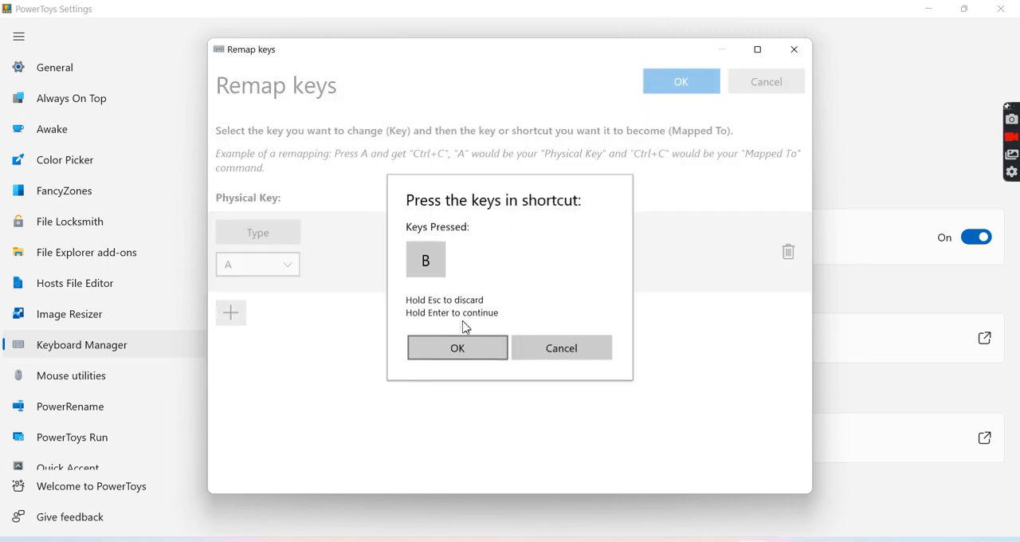
click(476, 351)
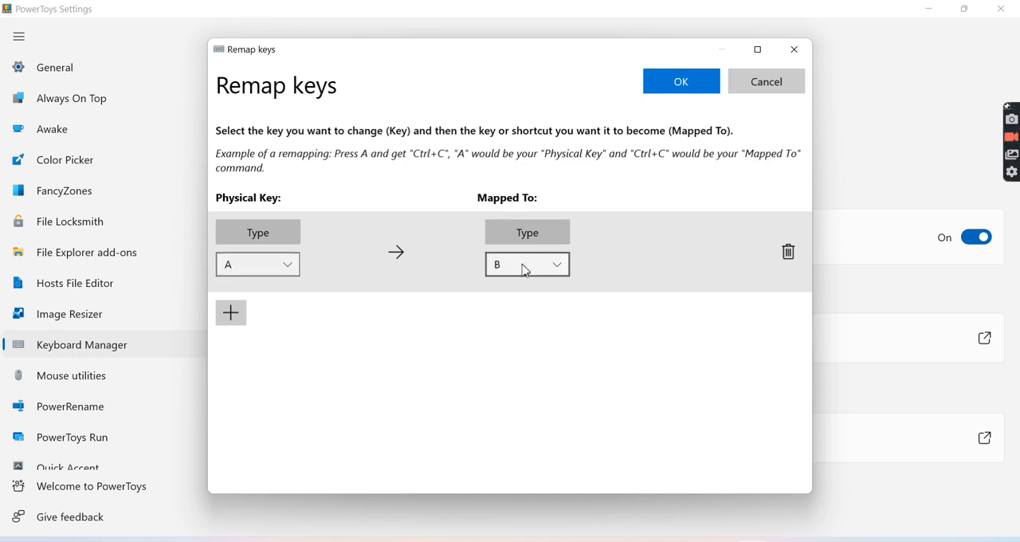
click(698, 82)
click(440, 316)
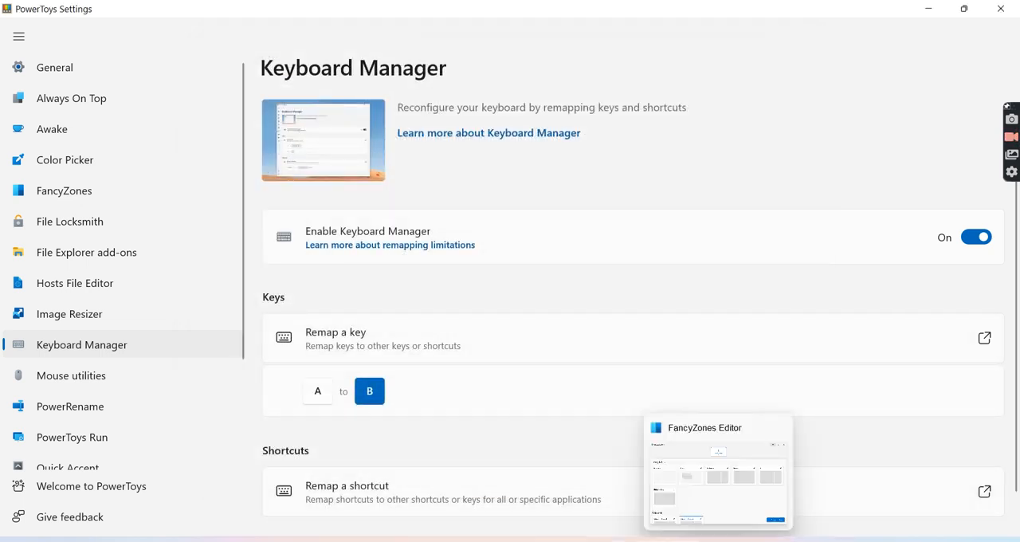
- Switch to the "cloud sql" file in Notepad and test the remapped A key there
mouse_move(616, 541)
click(642, 476)
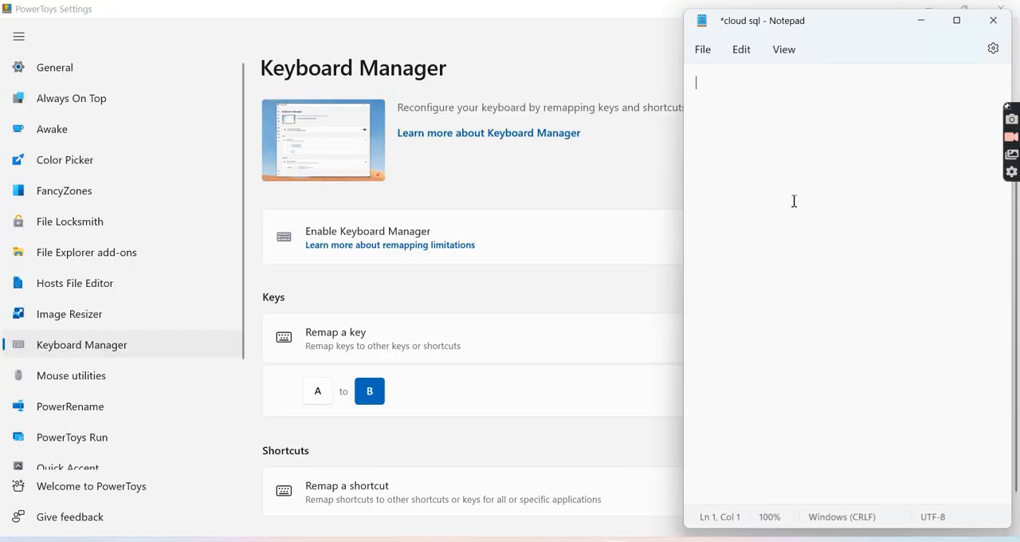
text(b)
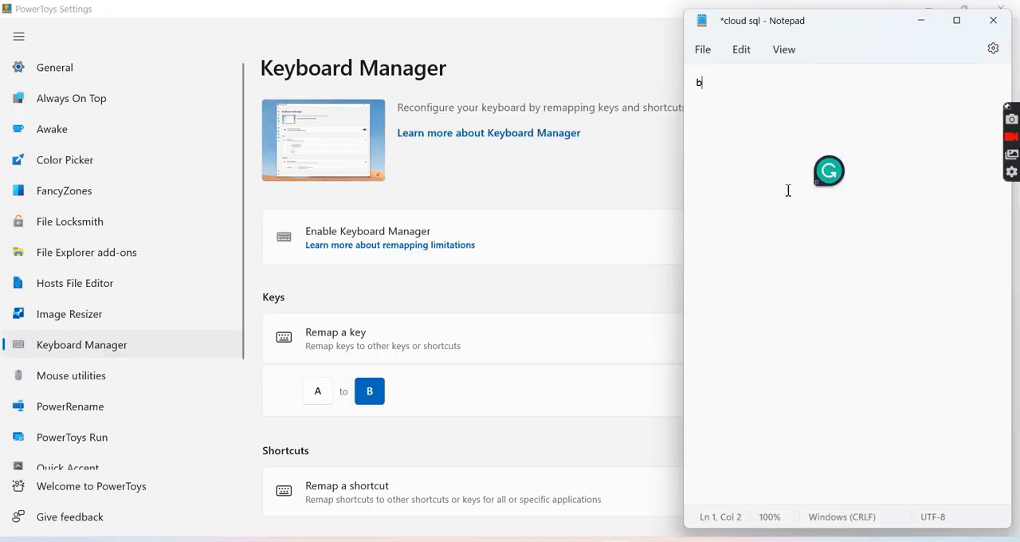
- Search for "onsc", open On-Screen Keyboard, place it below the Notepad text, and enter the letter a with it
click(328, 541)
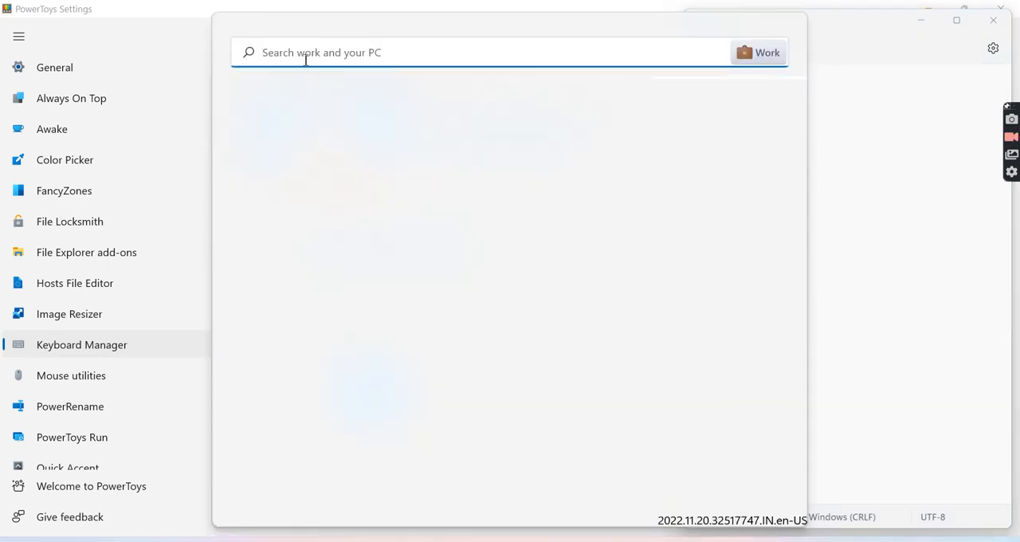
text(on)
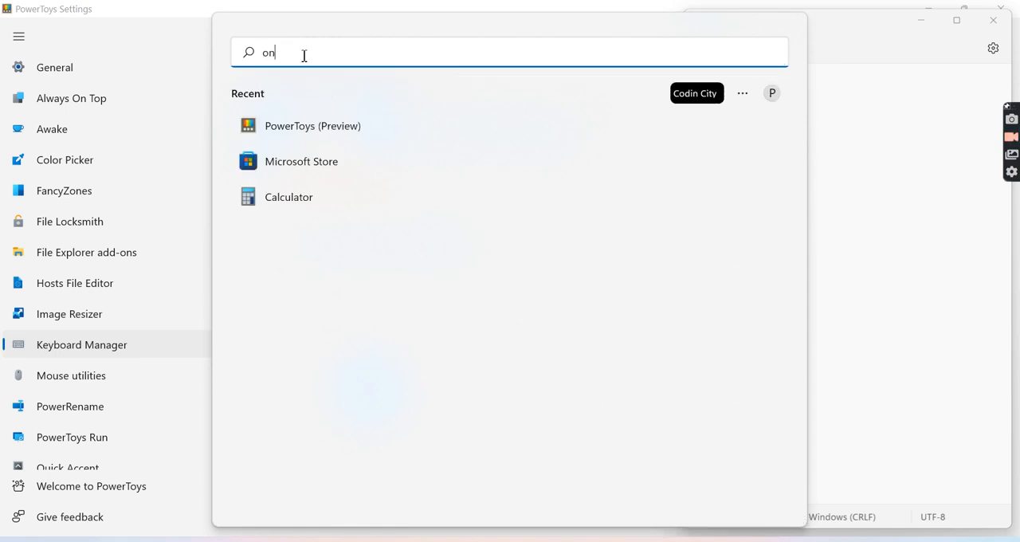
text(sc)
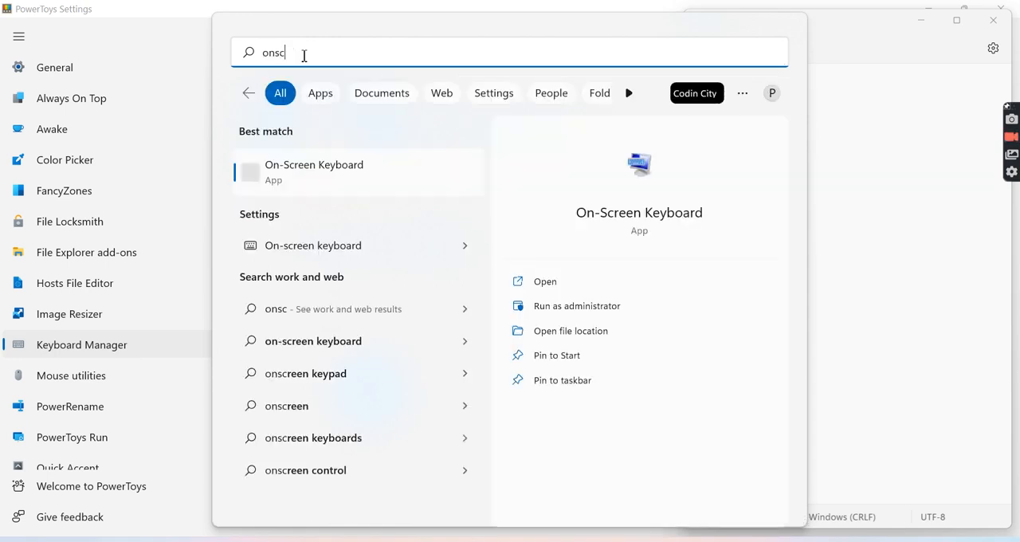
click(292, 167)
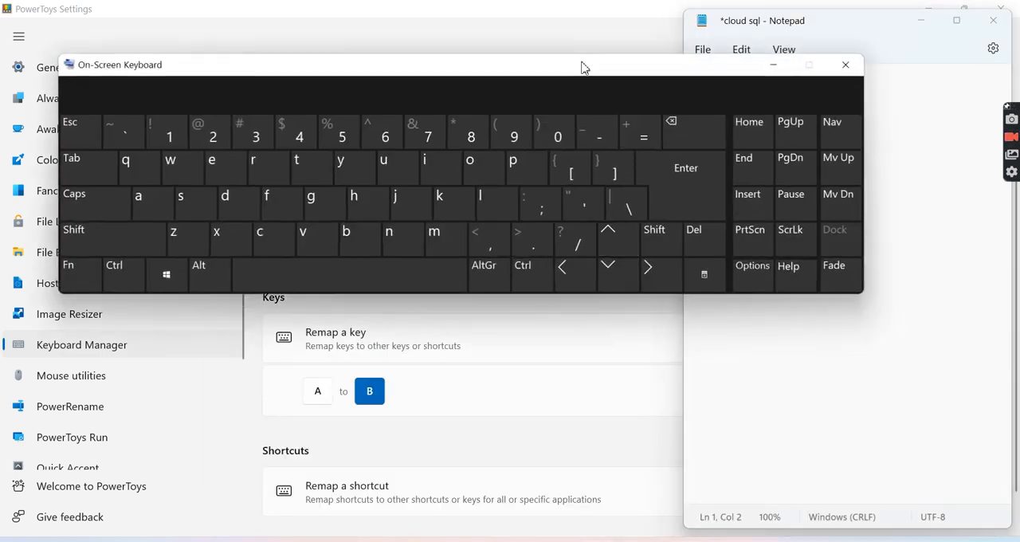
drag(583, 69, 676, 280)
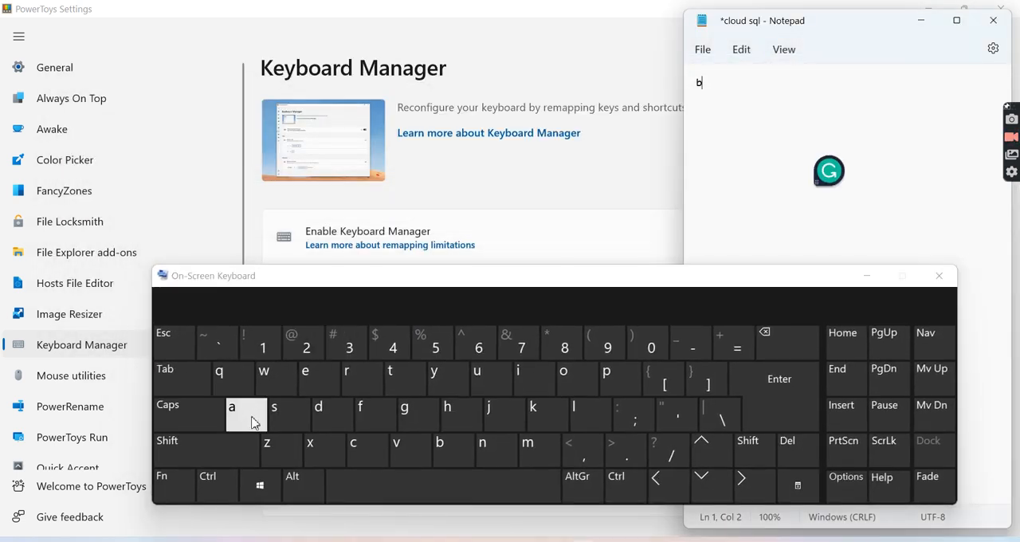
click(254, 422)
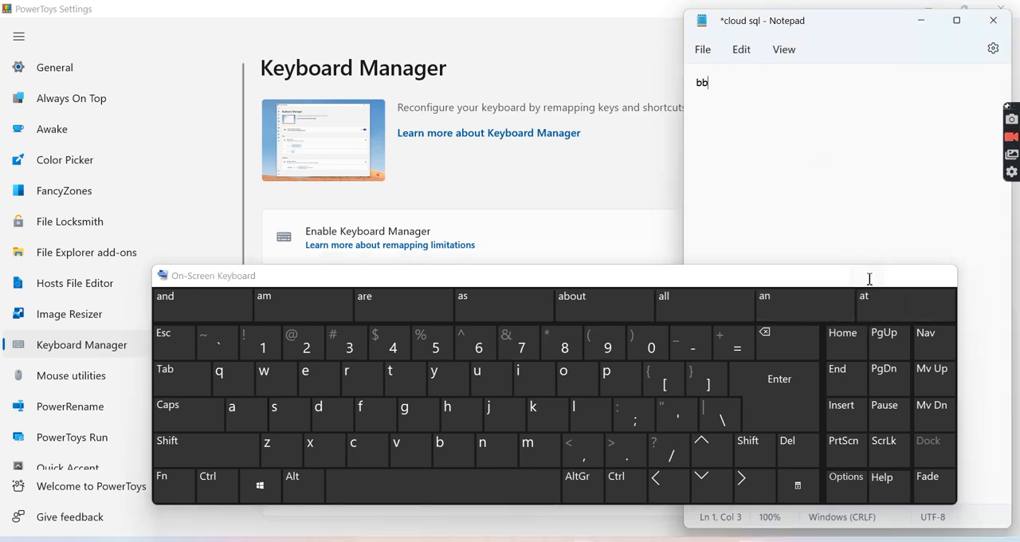
- Close the On-Screen Keyboard, minimize Notepad and return to the Keyboard Manager page in PowerToys Settings
click(943, 275)
click(927, 28)
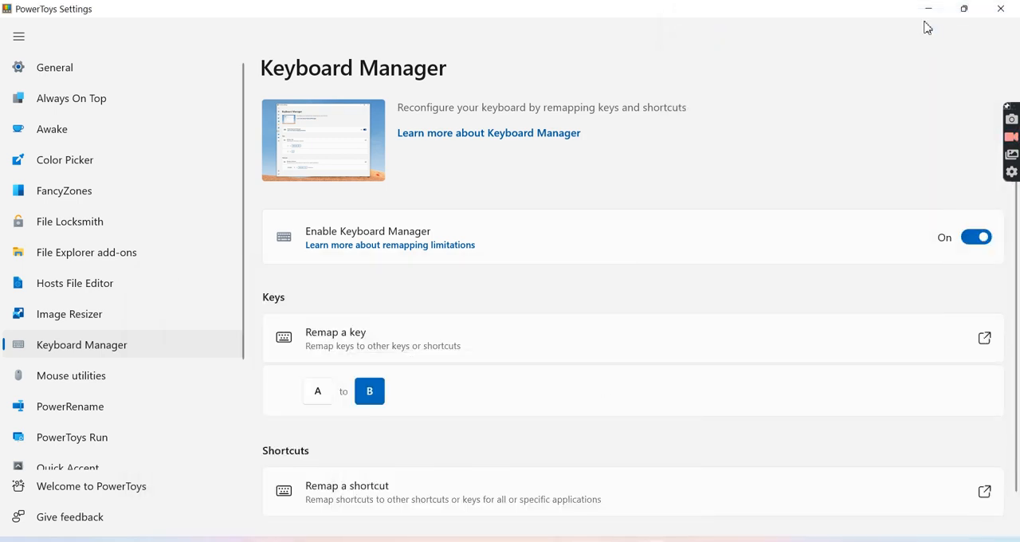
click(927, 10)
mouse_move(703, 533)
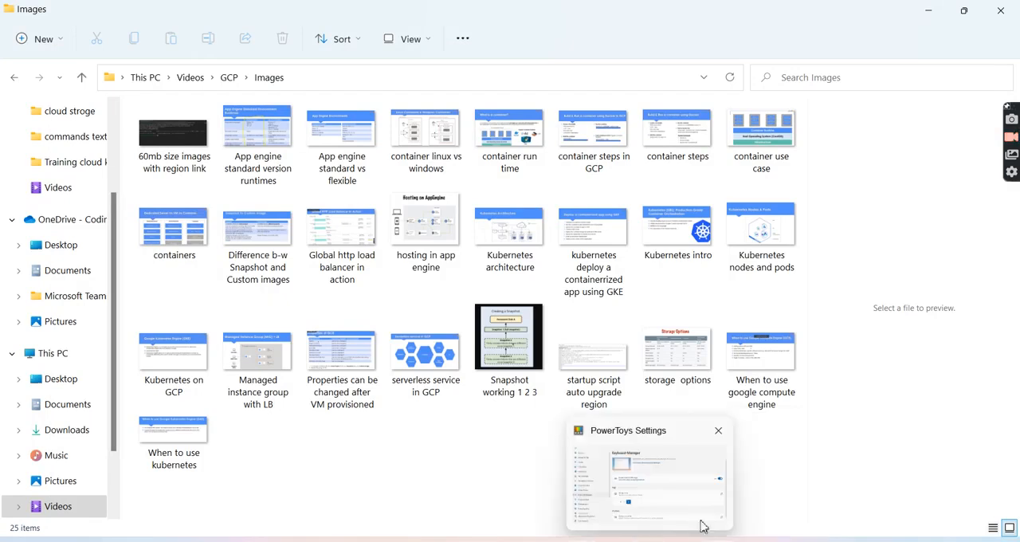
click(703, 532)
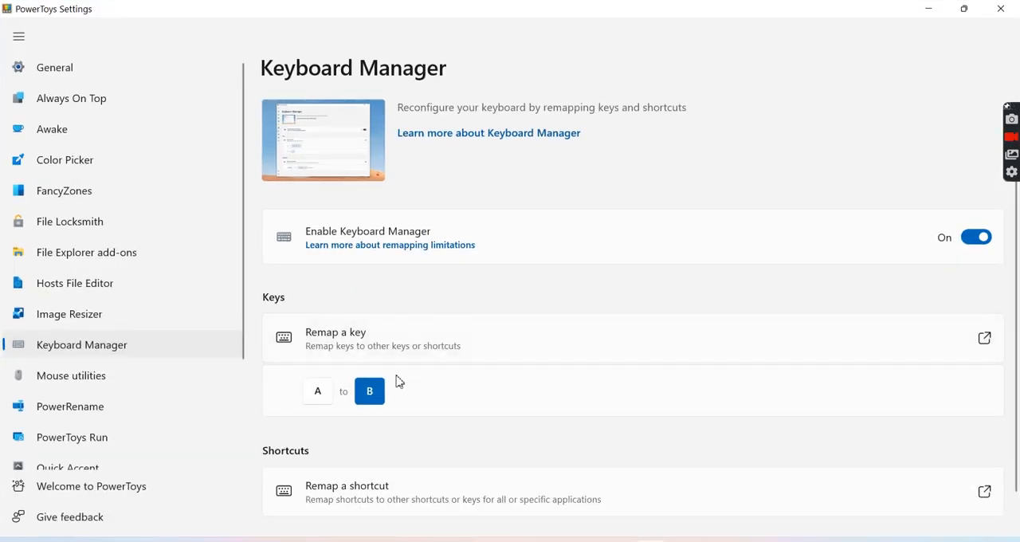
- Open the shortcut remapping editor and add a new remapping row
scroll(399, 381, down, 1)
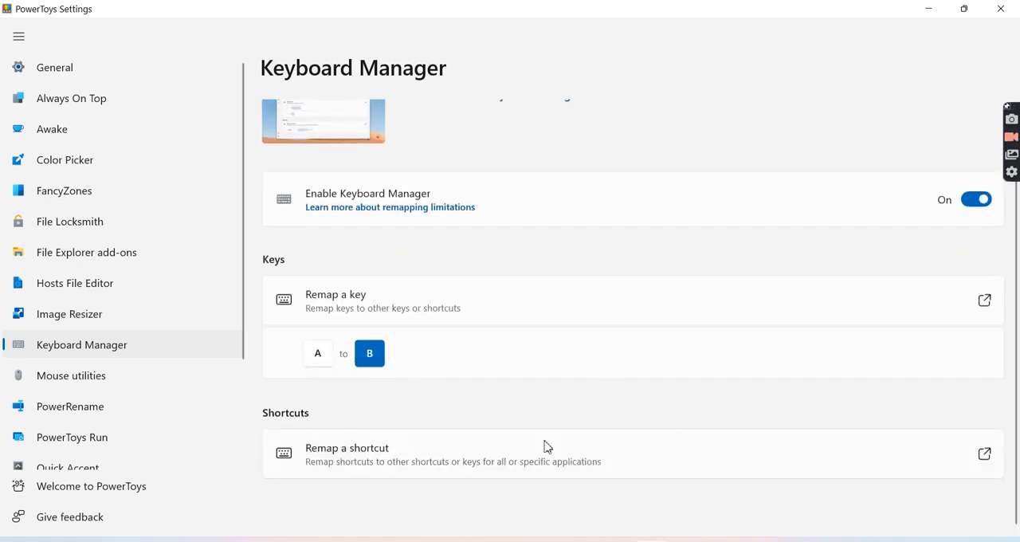
click(985, 456)
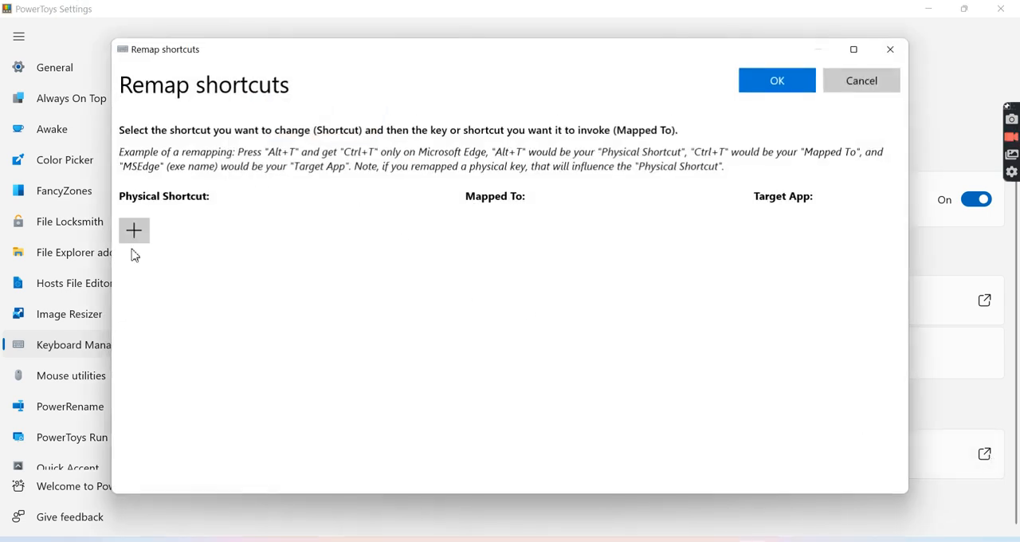
click(136, 238)
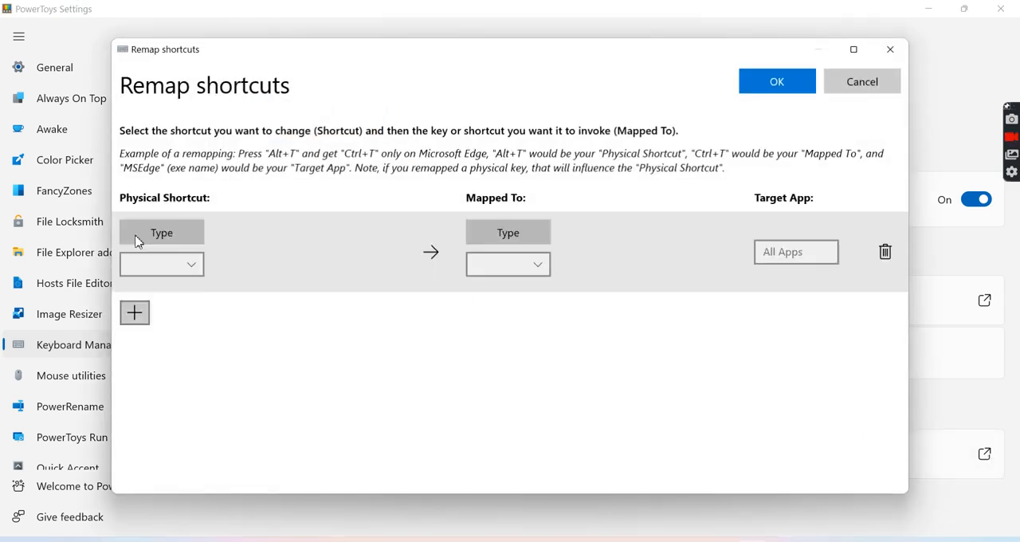
click(151, 236)
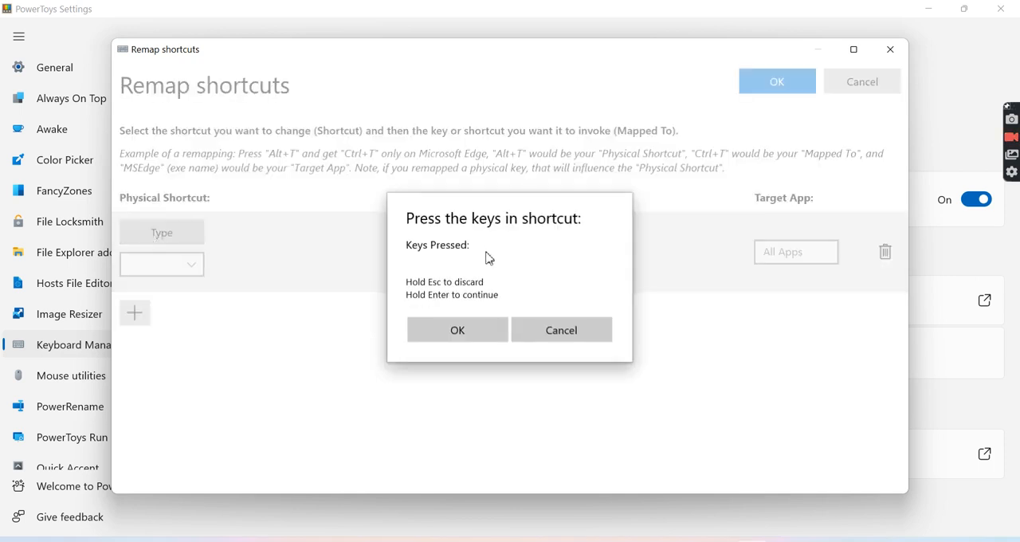
key(z)
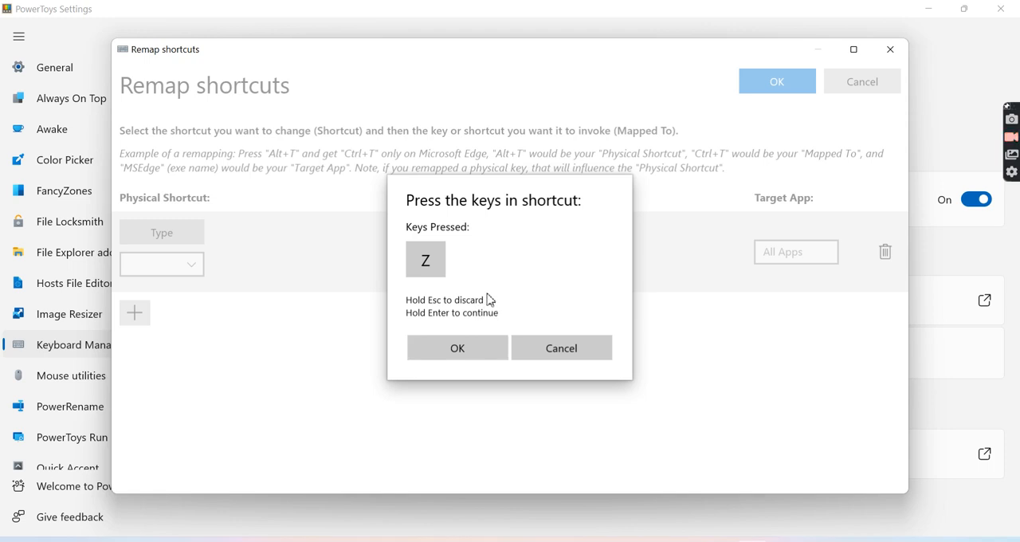
key(BackSpace)
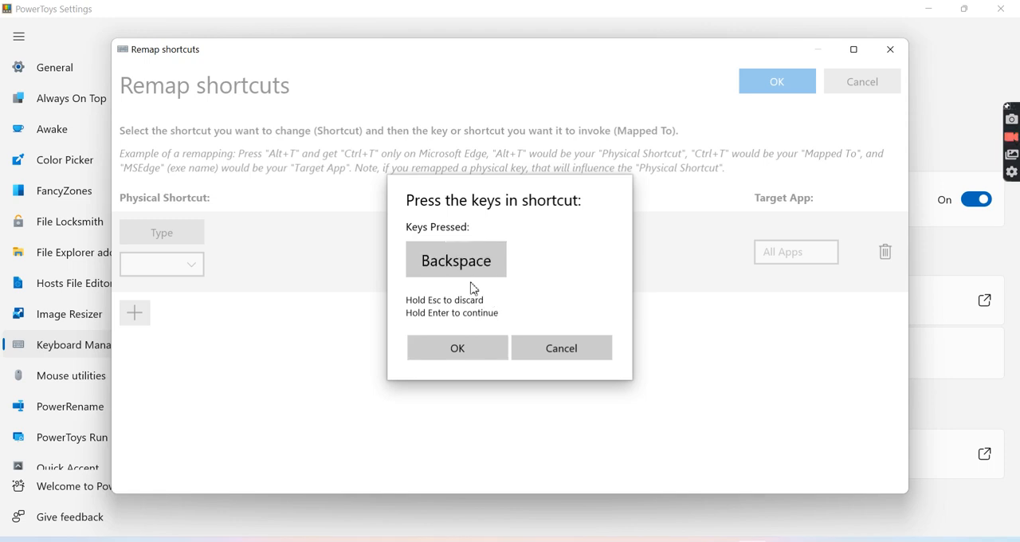
click(562, 348)
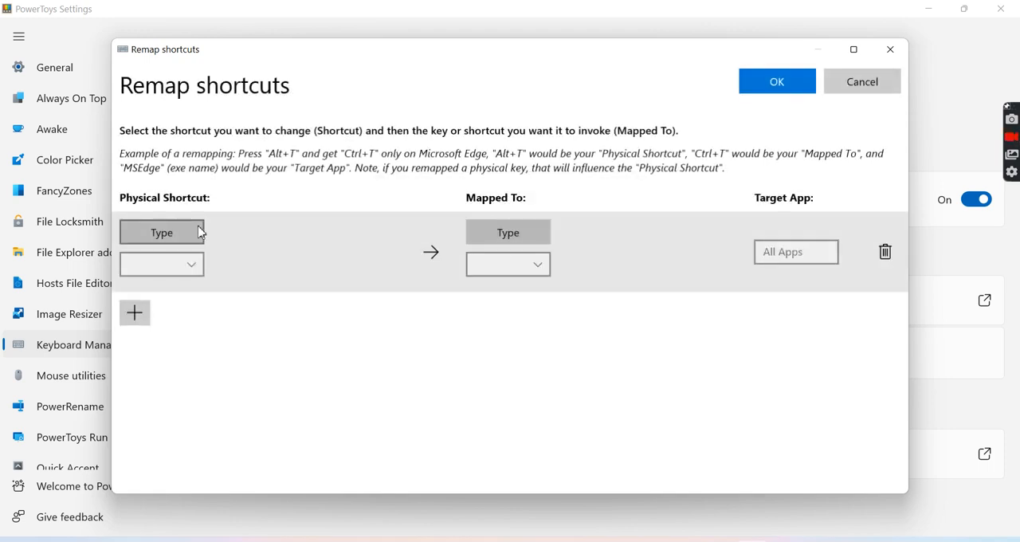
- Record Ctrl (Left) + F as the physical shortcut of the new remapping
click(166, 234)
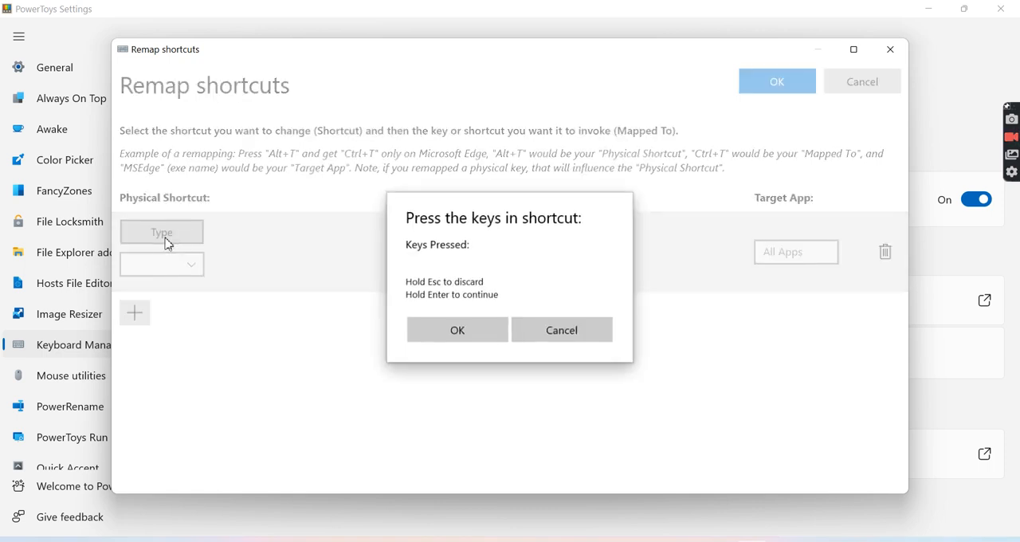
key(ctrl+f)
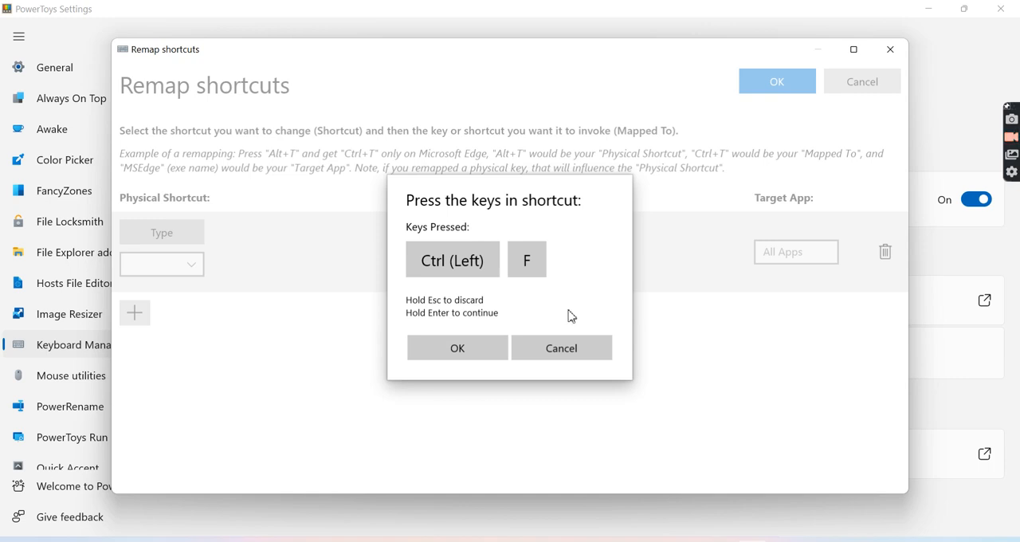
click(475, 348)
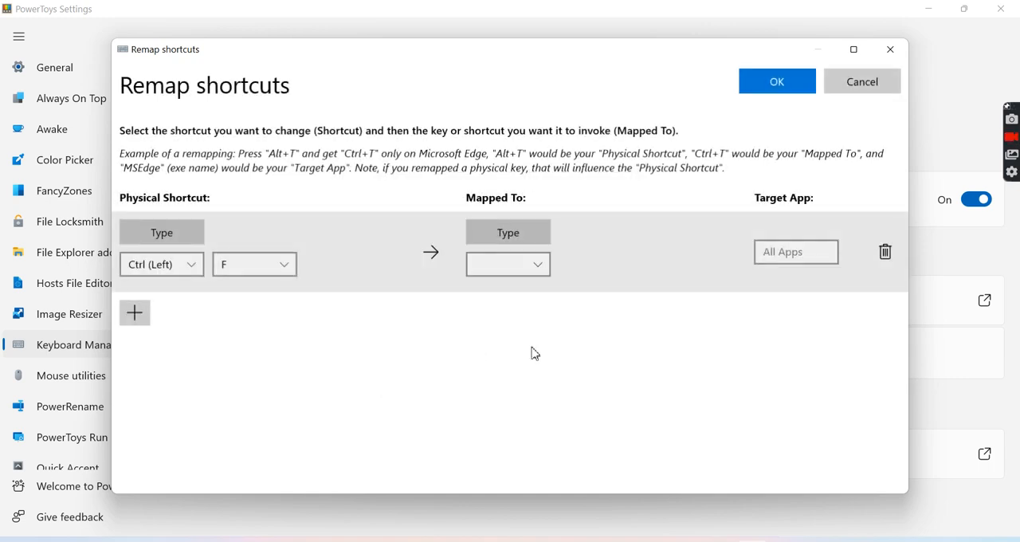
- Choose the 0 key as the key that the Ctrl (Left) + F shortcut is mapped to
click(538, 266)
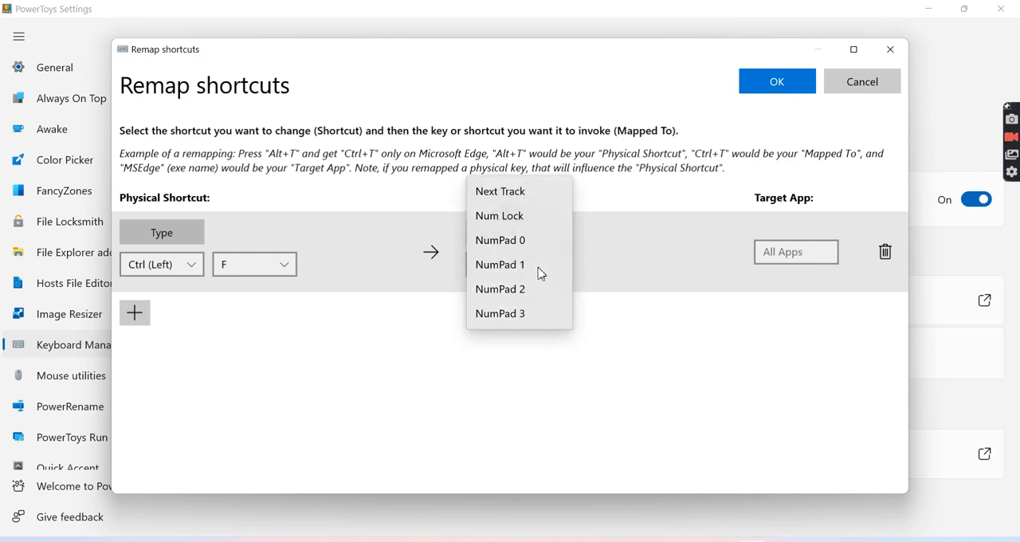
scroll(531, 298, down, 3)
scroll(533, 298, up, 15)
scroll(518, 242, up, 5)
scroll(519, 241, down, 10)
scroll(519, 242, up, 6)
scroll(519, 241, up, 5)
scroll(519, 241, up, 1)
click(498, 239)
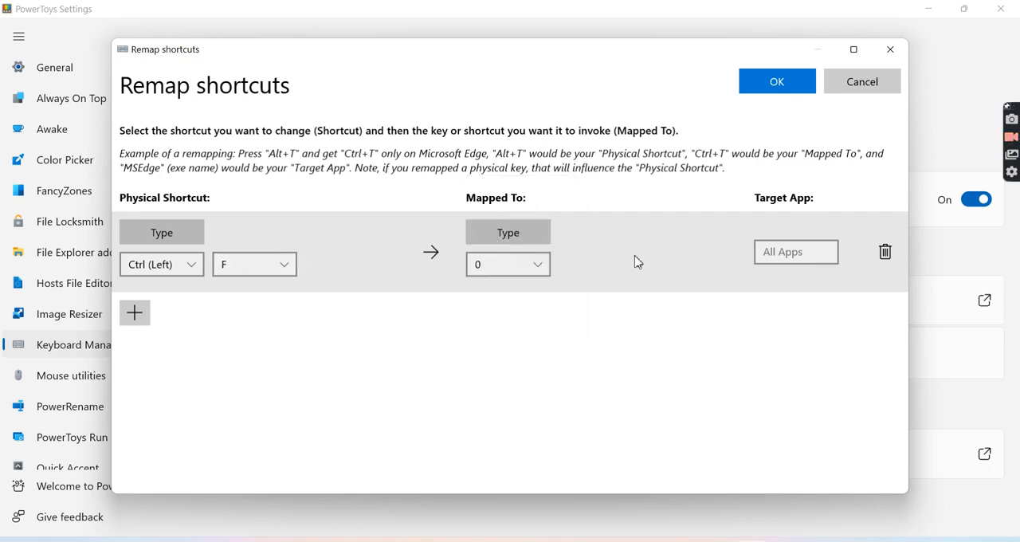
- Set the remapping's target app to "google" and save the shortcut remapping
click(790, 257)
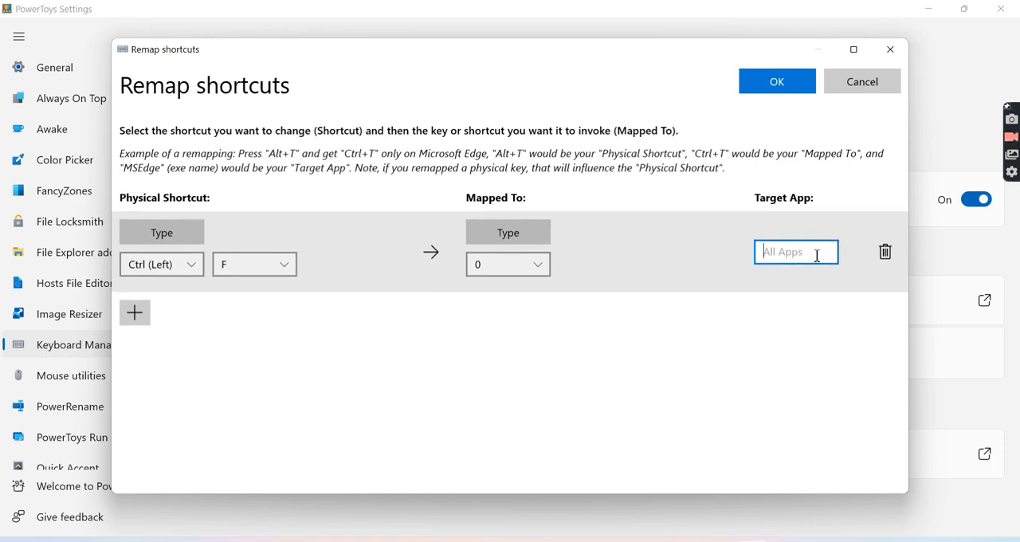
text(g)
click(747, 287)
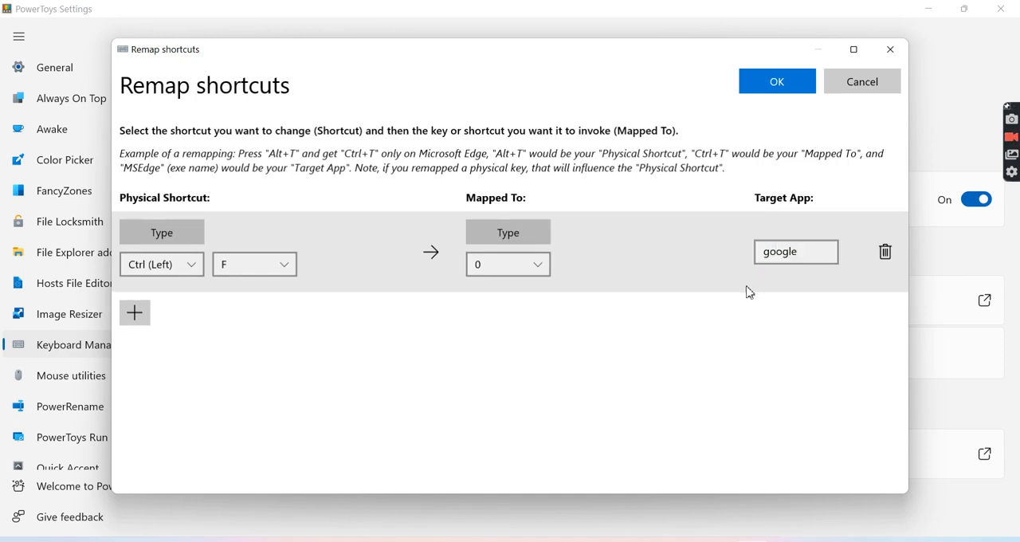
click(777, 84)
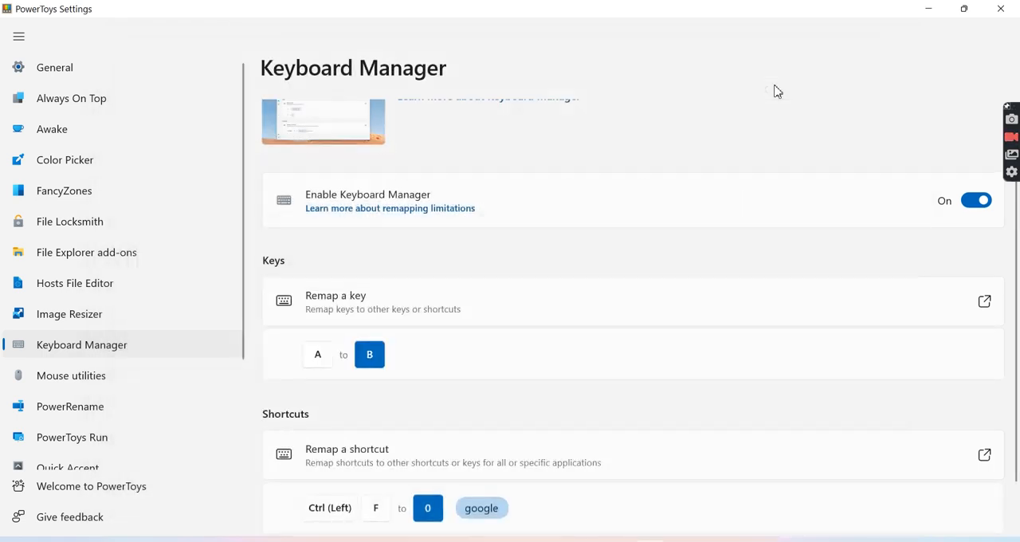
- Switch to Chrome and try the Ctrl (Left) + F remapping in the blank tab's address bar, clearing the entered 0
click(602, 540)
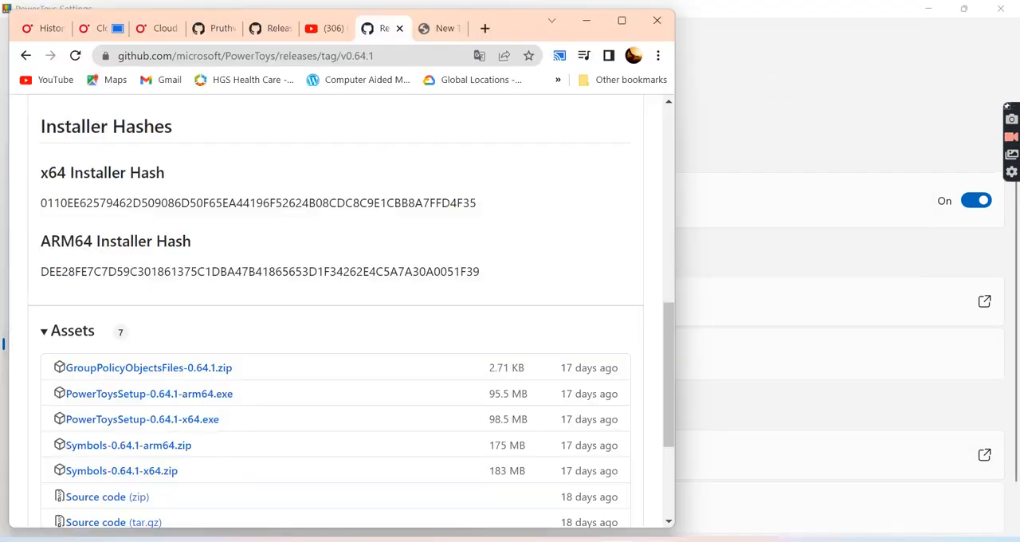
click(447, 30)
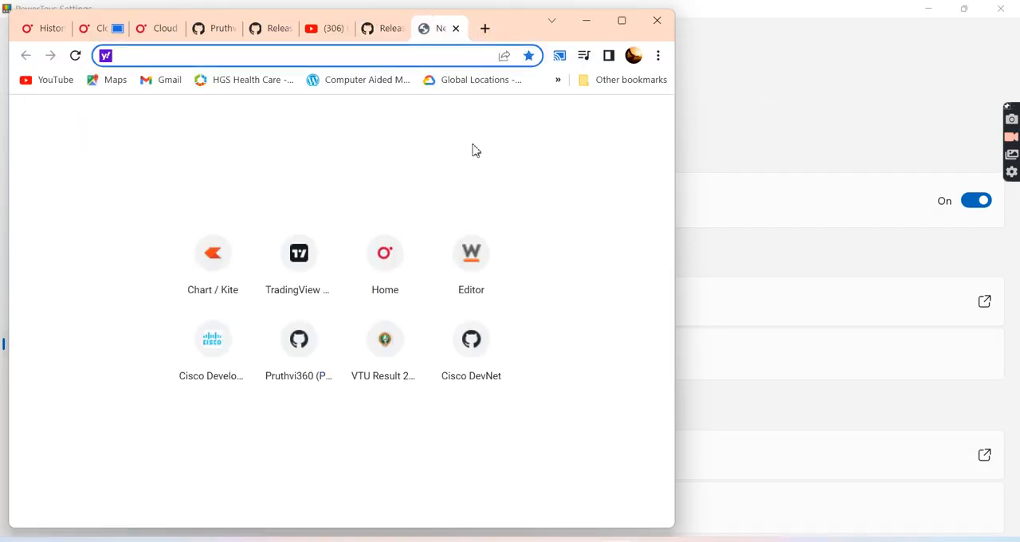
text(0)
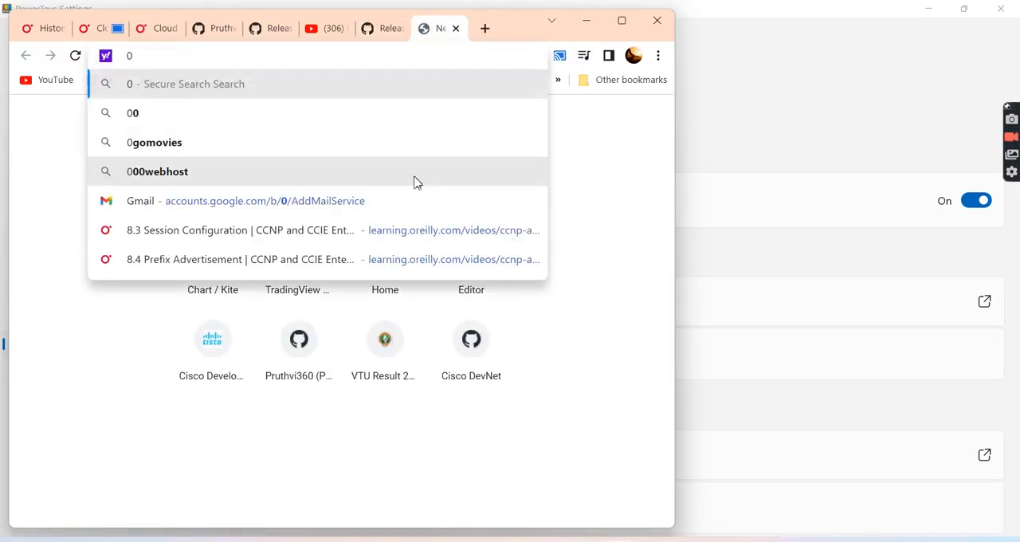
key(BackSpace)
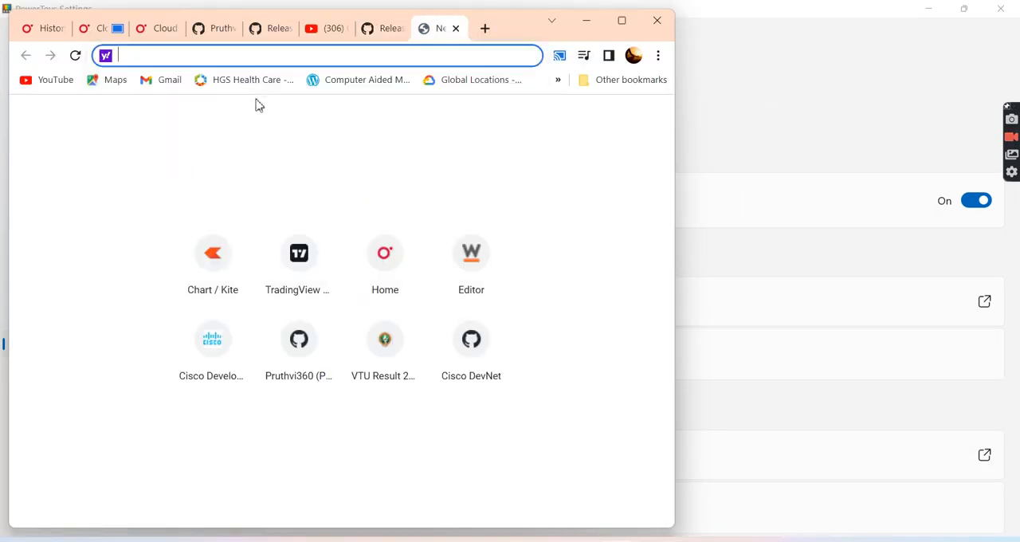
- Test Ctrl + F on the Cisco DevNet Sandbox page in a new tab, dismiss the find bar and minimise the browser
click(486, 29)
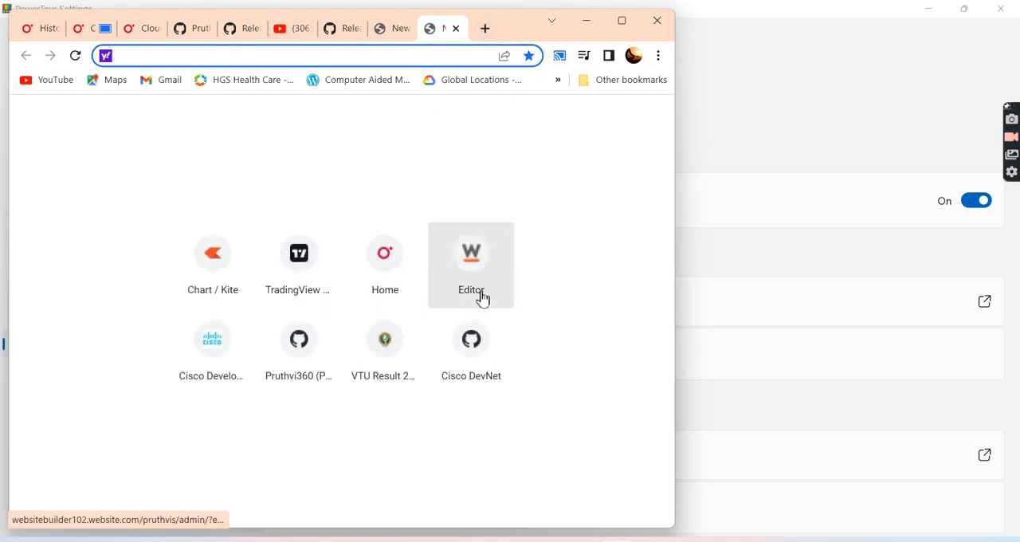
click(217, 378)
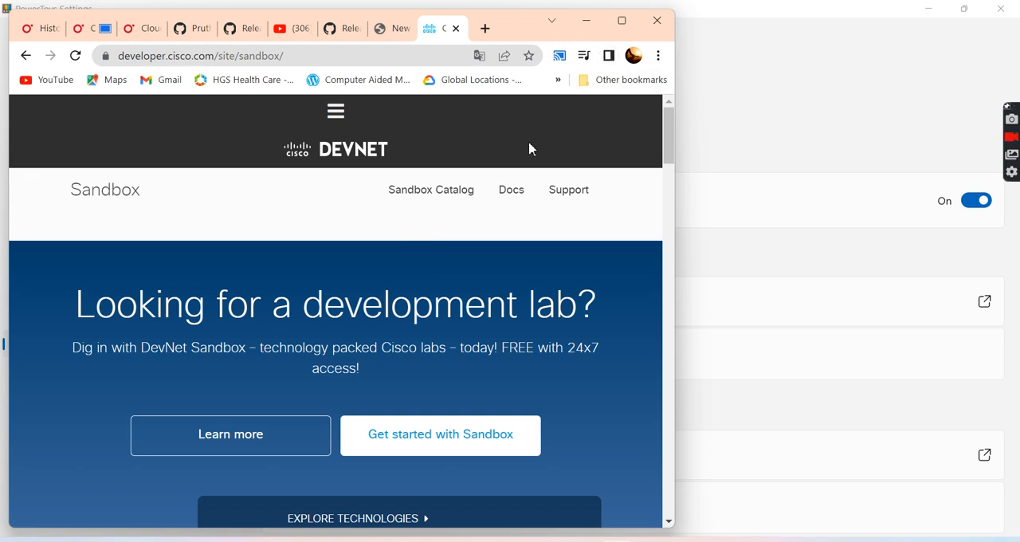
key(ctrl+f)
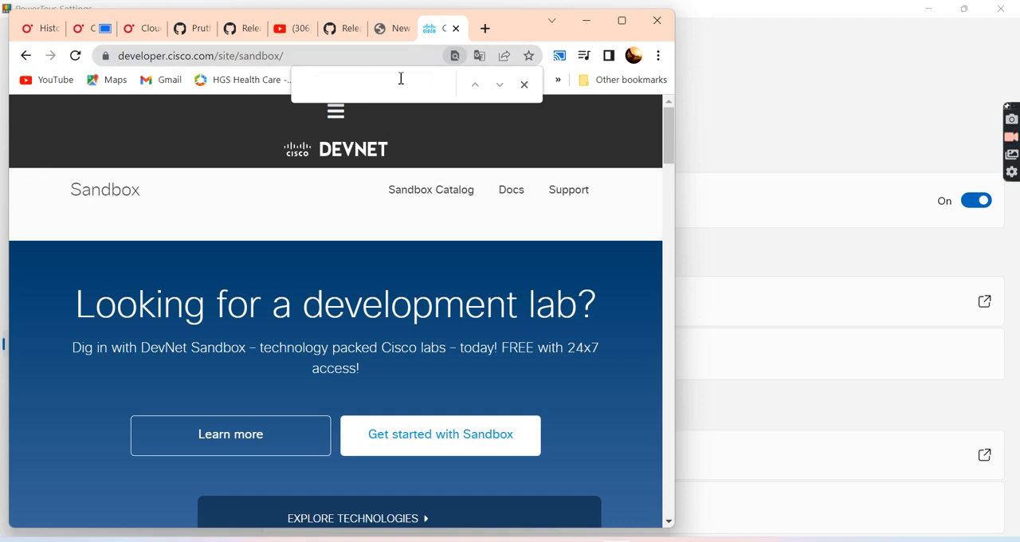
click(526, 85)
click(585, 26)
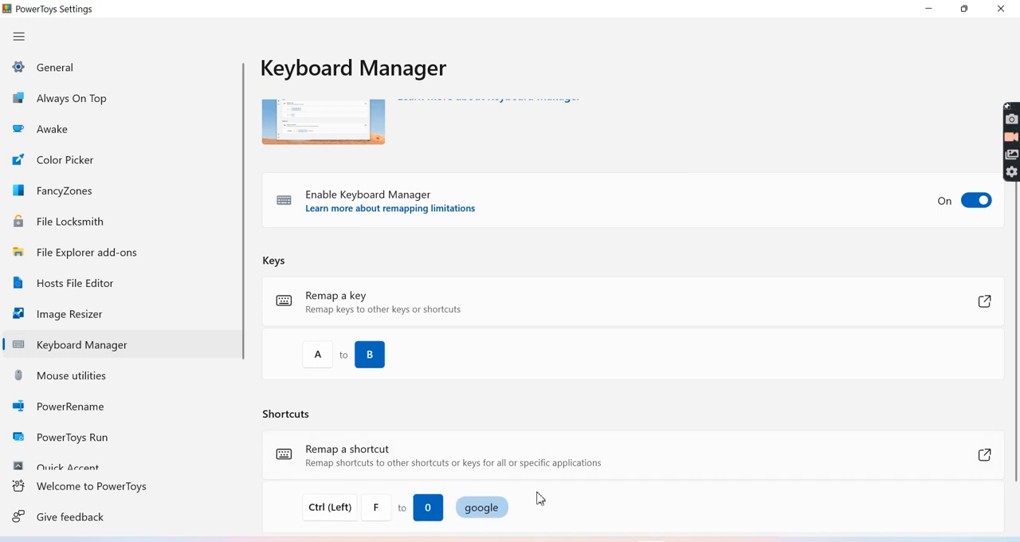
- Change the target app of the Ctrl (Left) + F shortcut remapping to "outlook" and save it
scroll(567, 508, down, 1)
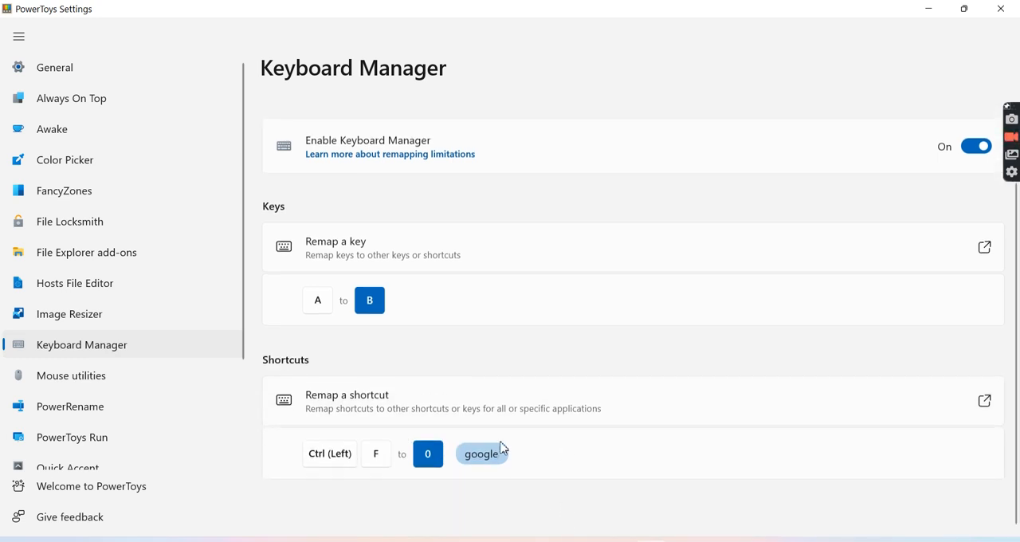
click(987, 403)
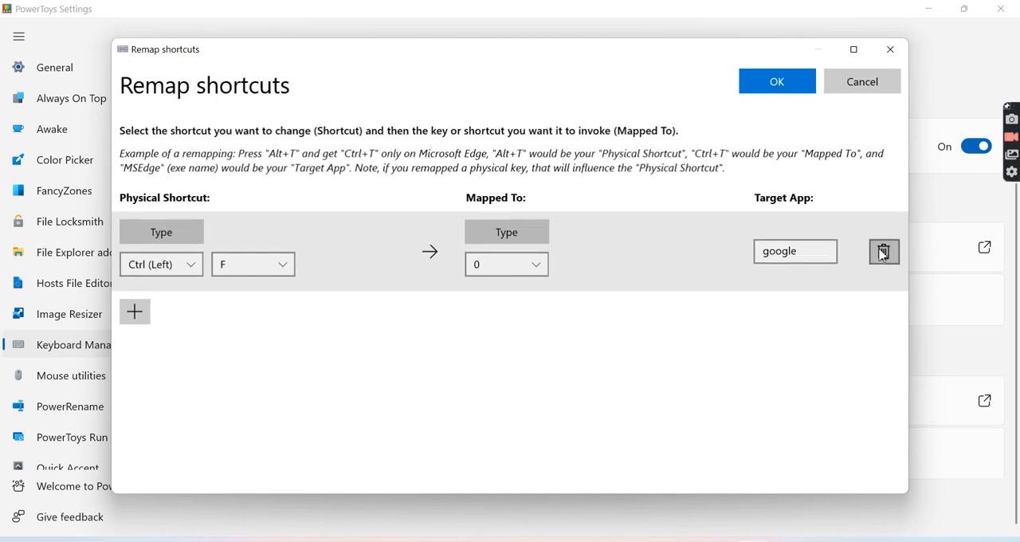
double_click(807, 249)
key(BackSpace)
text(outlook)
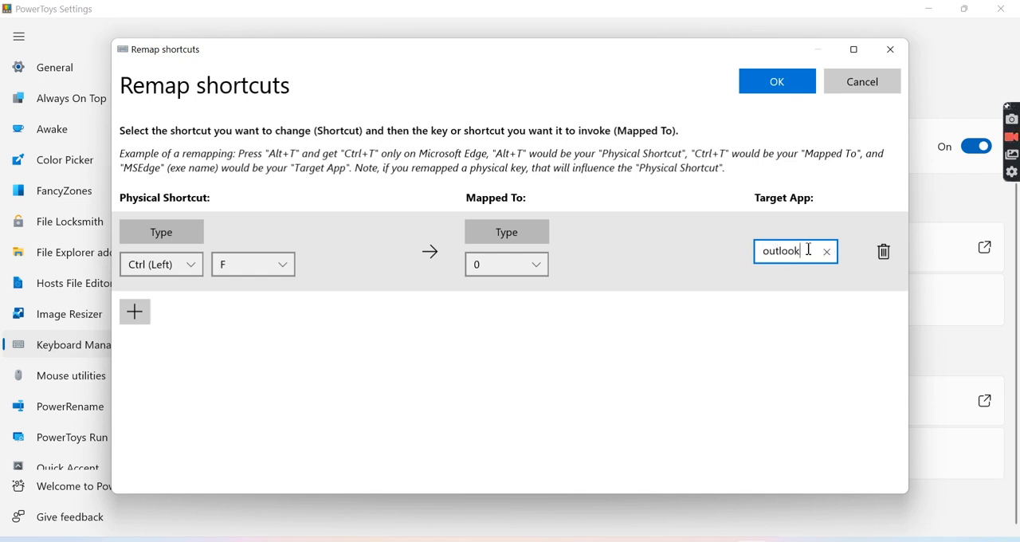
click(775, 82)
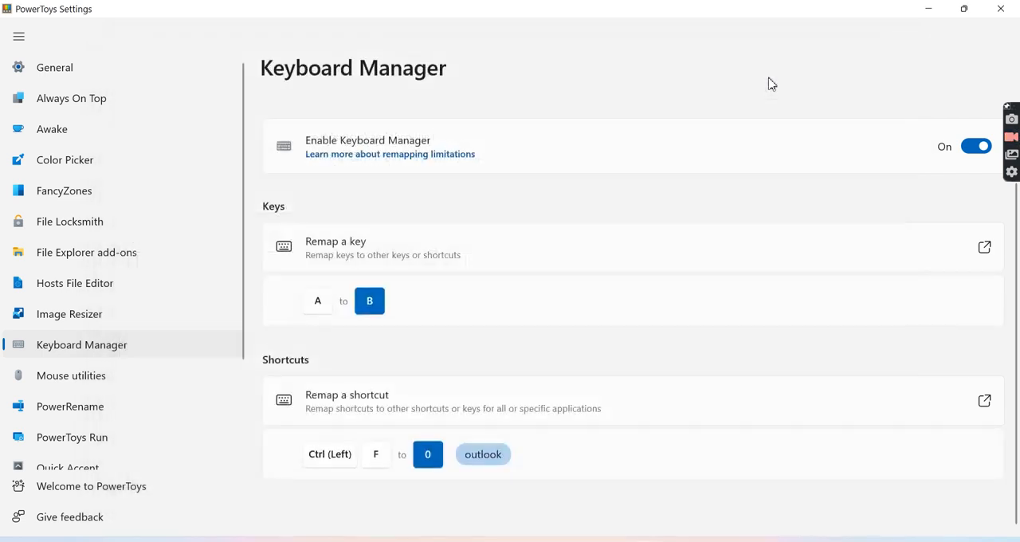
- Delete the Ctrl (Left) + F shortcut remapping and save the empty shortcut list
click(985, 403)
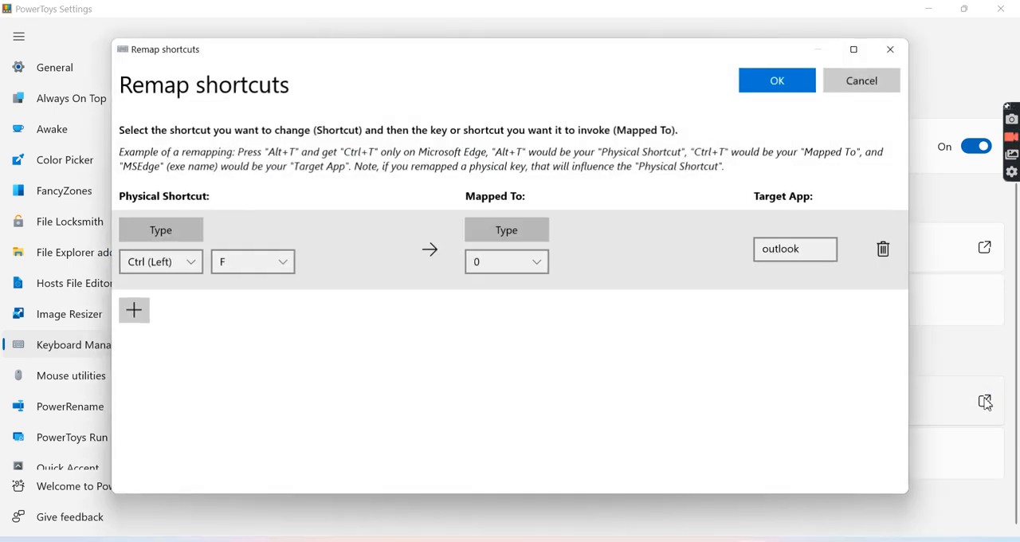
click(884, 249)
click(776, 80)
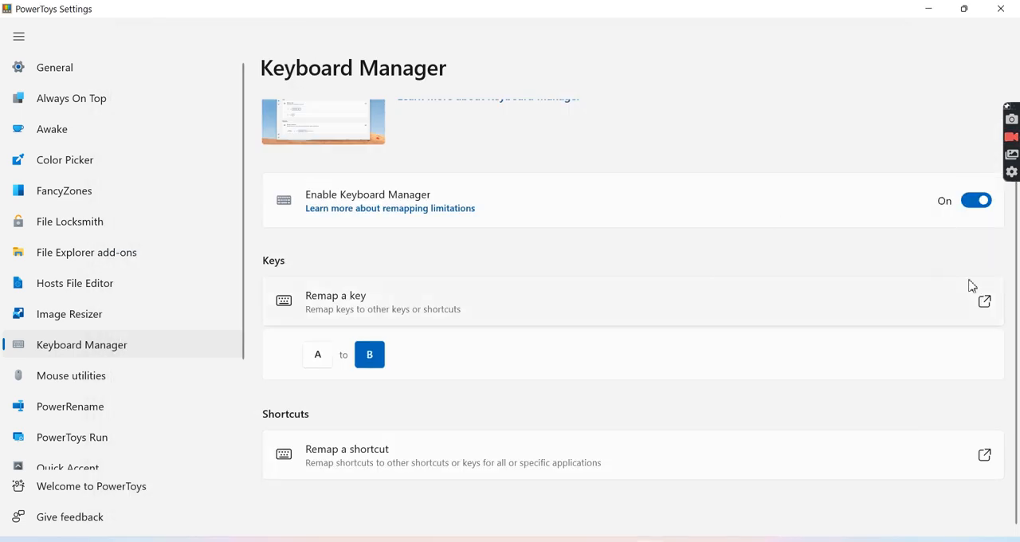
- Delete the A to B key remapping and save the change
click(986, 305)
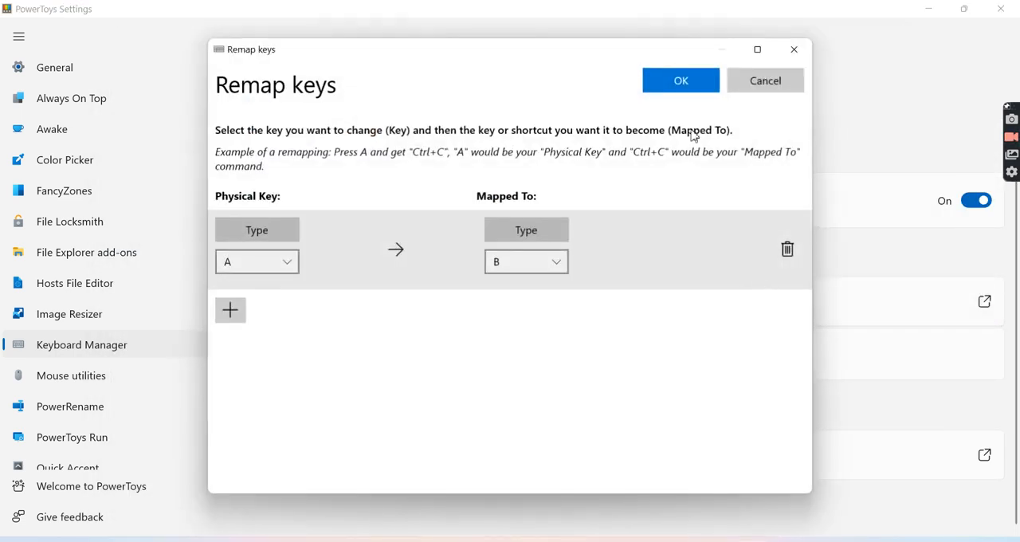
click(787, 250)
click(690, 84)
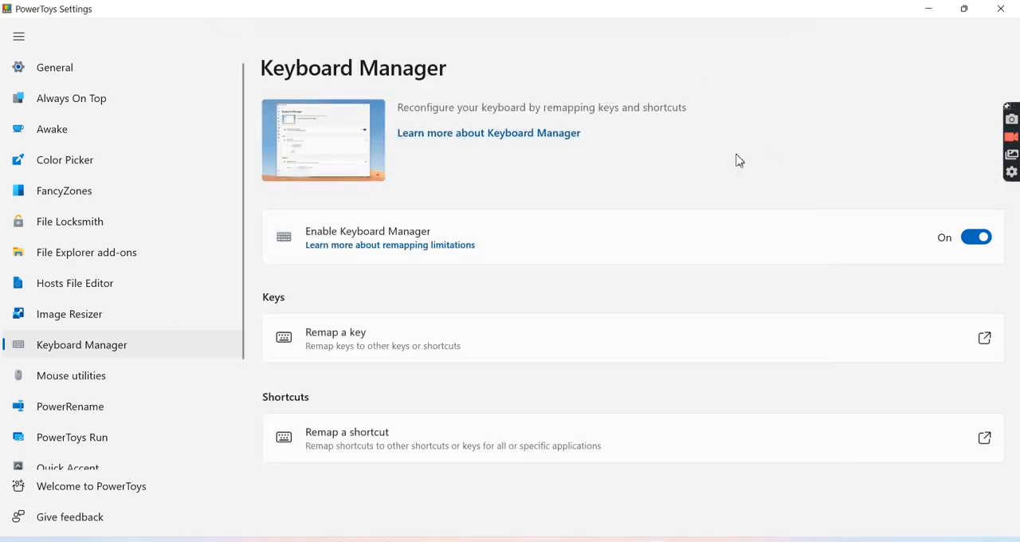
- Open the PowerRename settings and look through its shell integration and auto-complete options
click(135, 412)
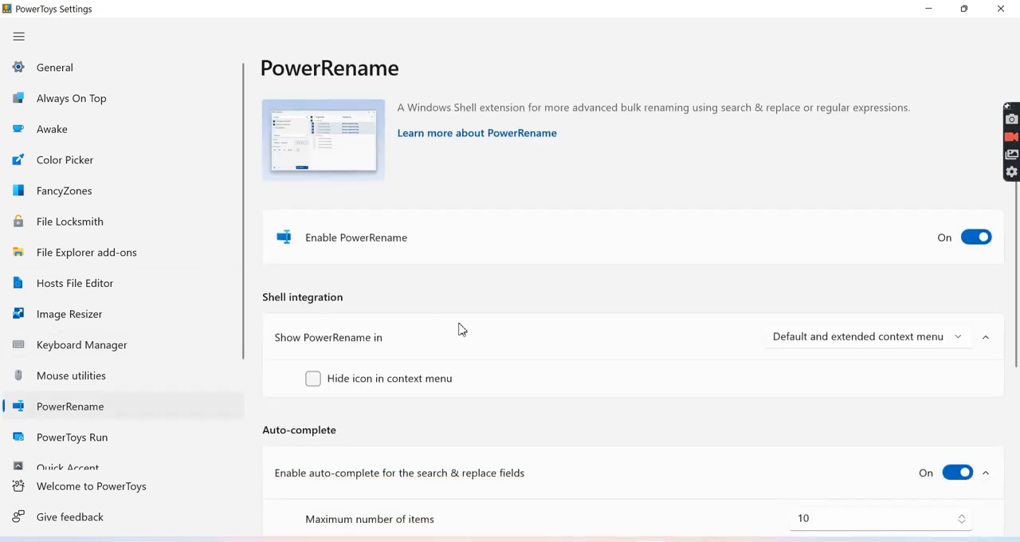
scroll(462, 328, down, 3)
scroll(468, 328, down, 1)
scroll(468, 328, up, 5)
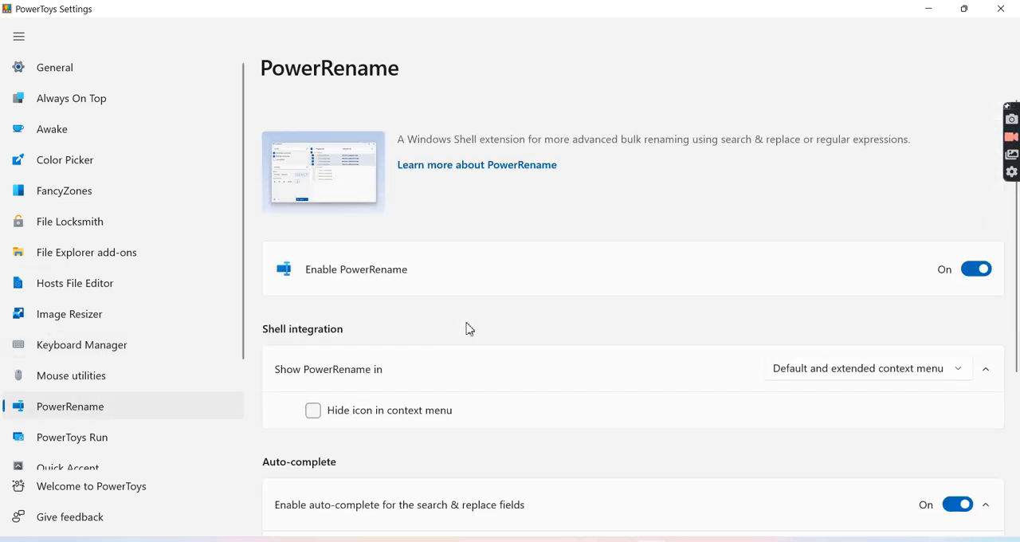
scroll(468, 329, down, 1)
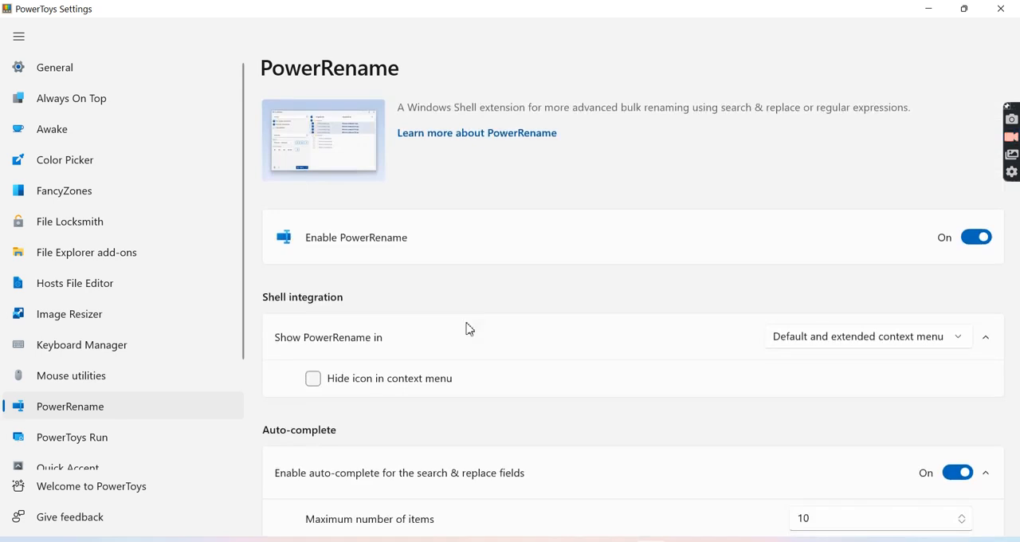
- In the Images folder, open "startup script auto upgrade region" and "storage options" in PowerRename, view the replace options and close it without renaming
click(940, 10)
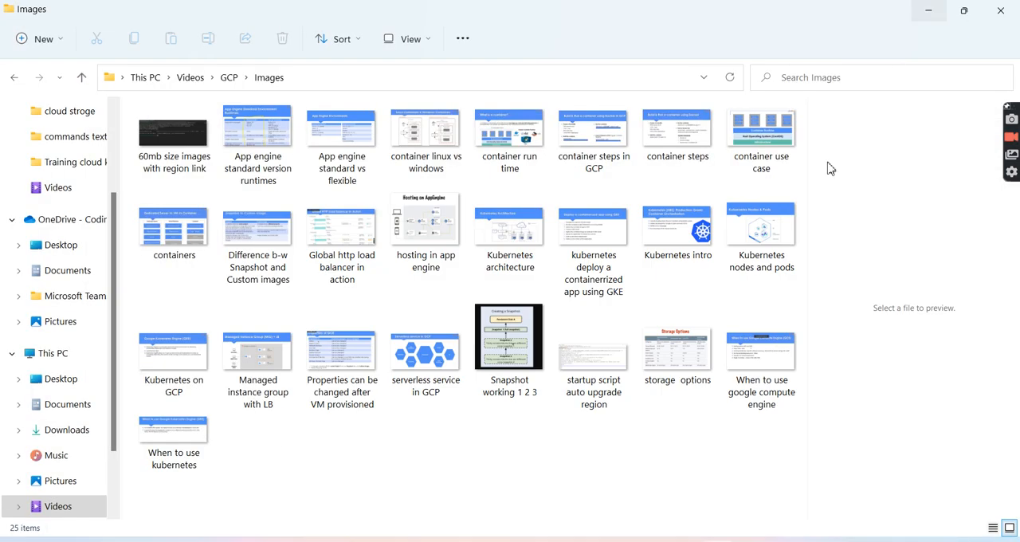
drag(648, 452, 502, 359)
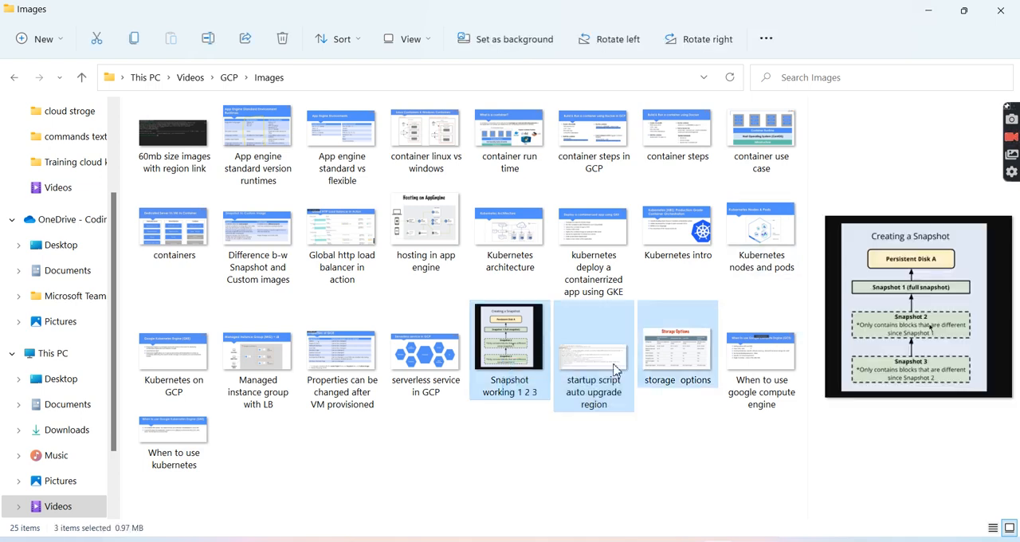
drag(695, 434, 587, 372)
right_click(587, 373)
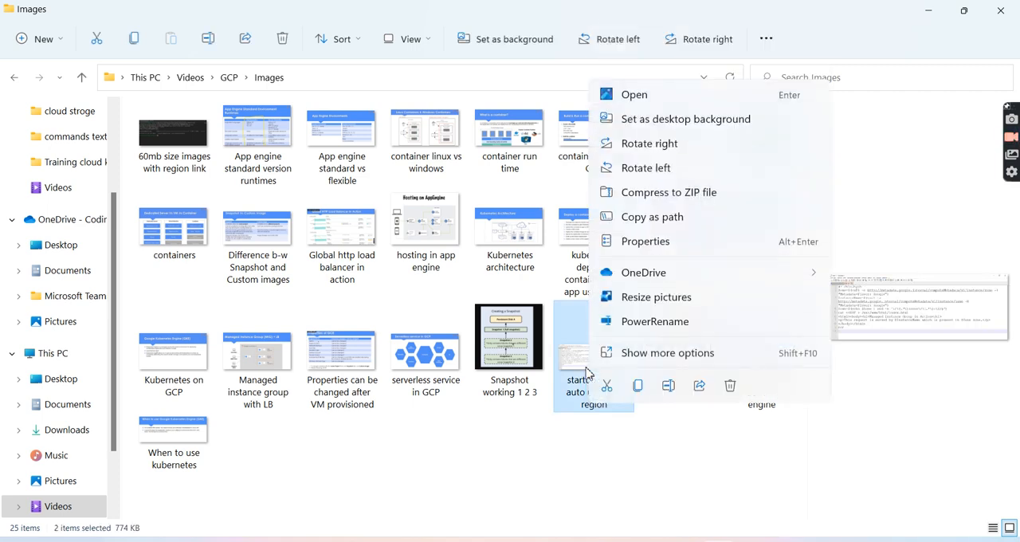
mouse_move(735, 271)
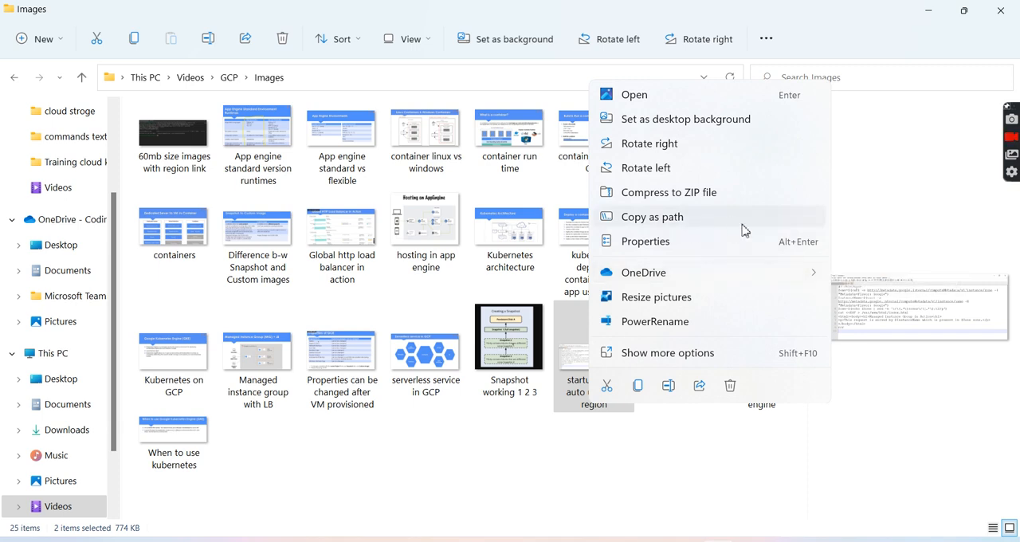
click(676, 323)
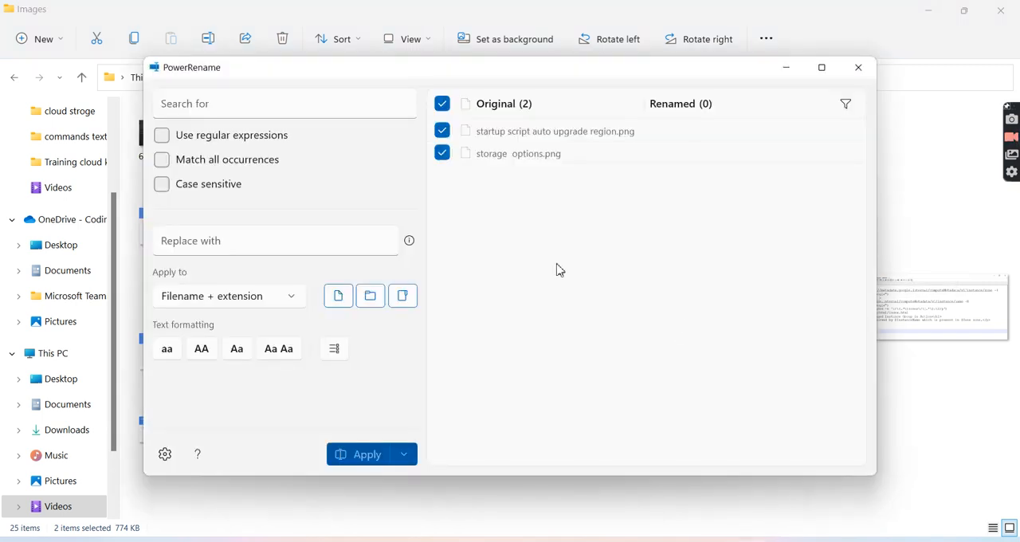
click(294, 241)
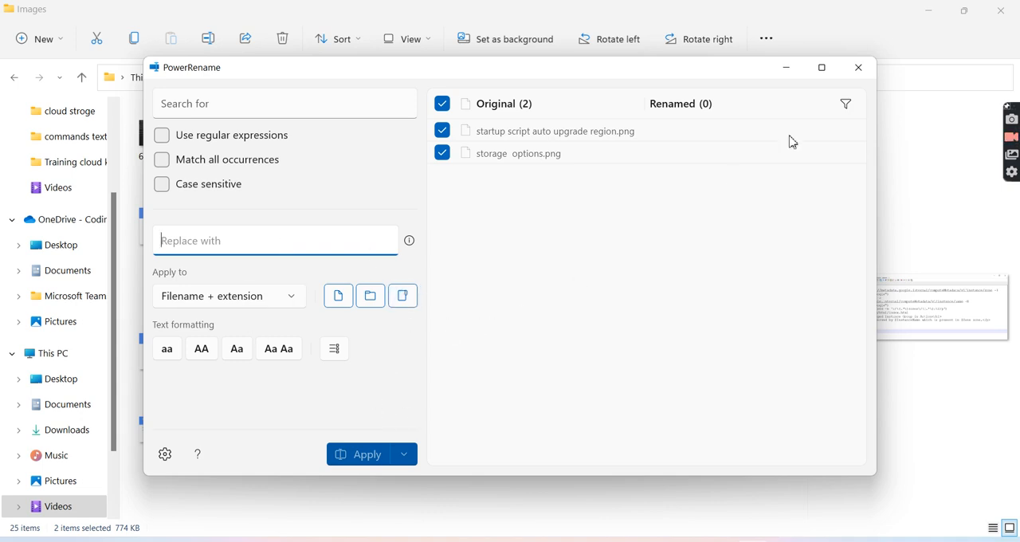
click(860, 69)
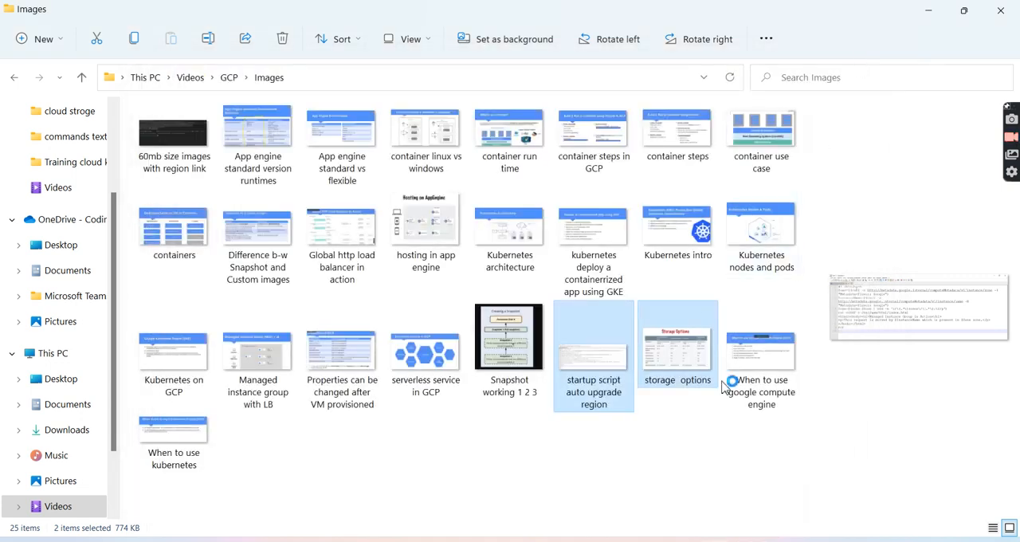
click(687, 461)
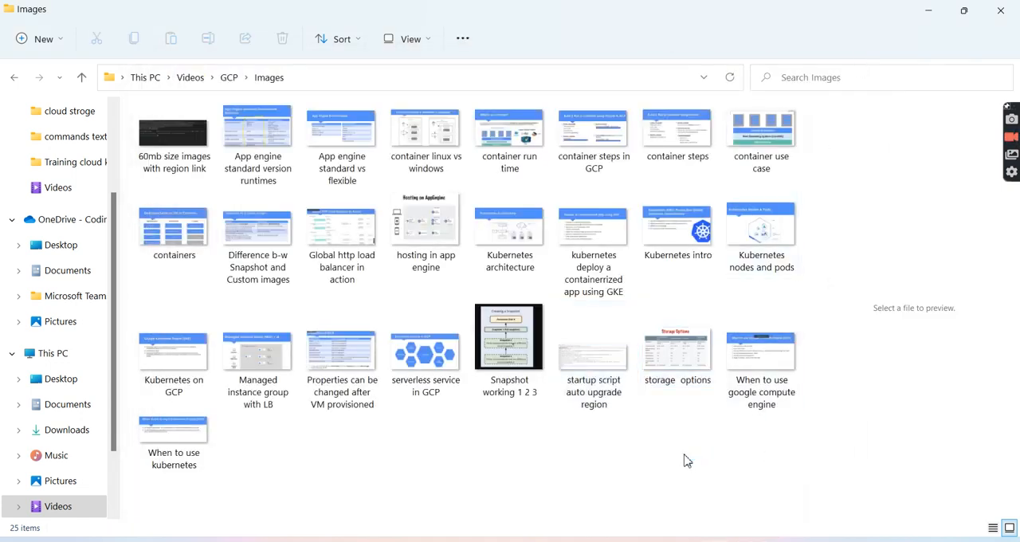
- Minimise the Images folder, return to PowerToys Settings and look through the PowerToys Run options
click(942, 12)
click(829, 171)
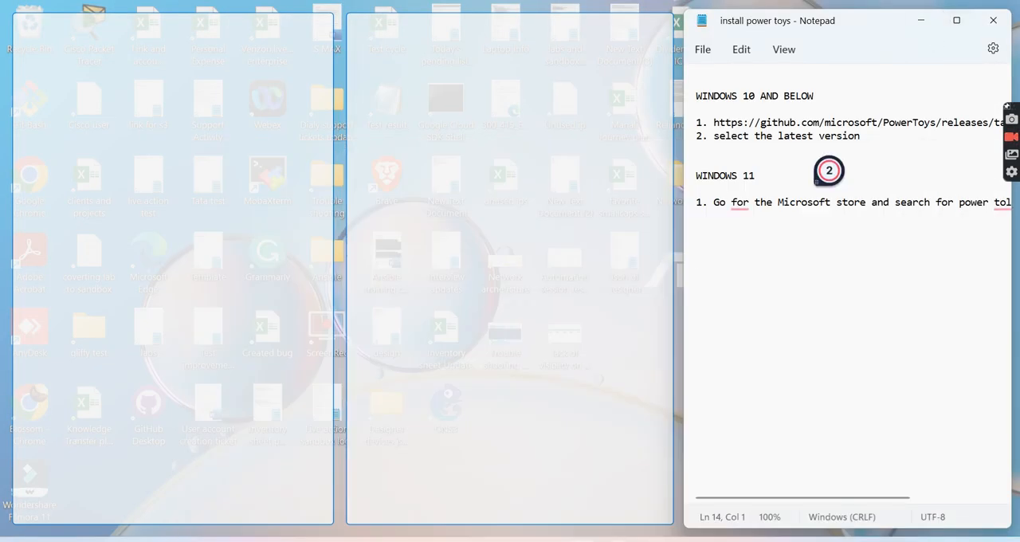
click(614, 474)
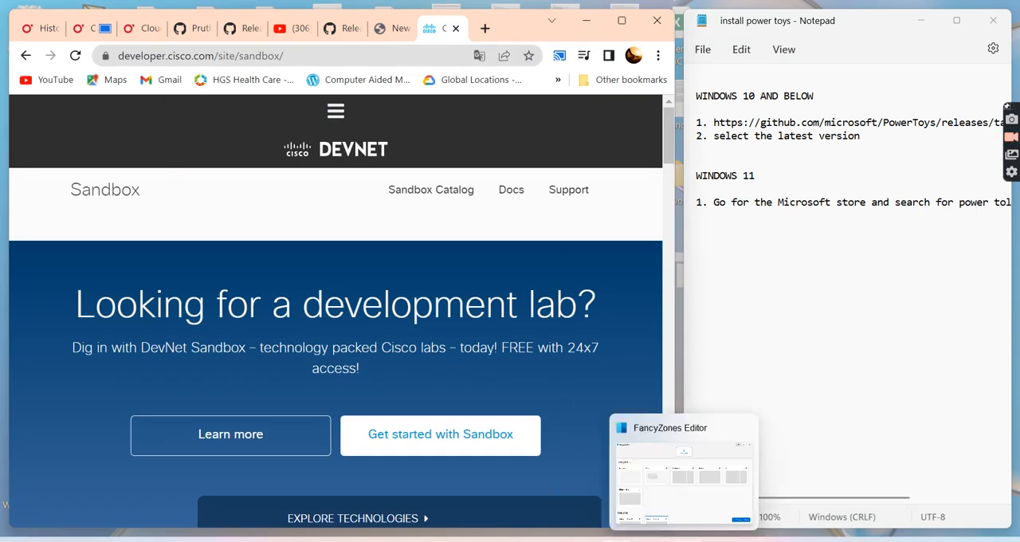
click(650, 541)
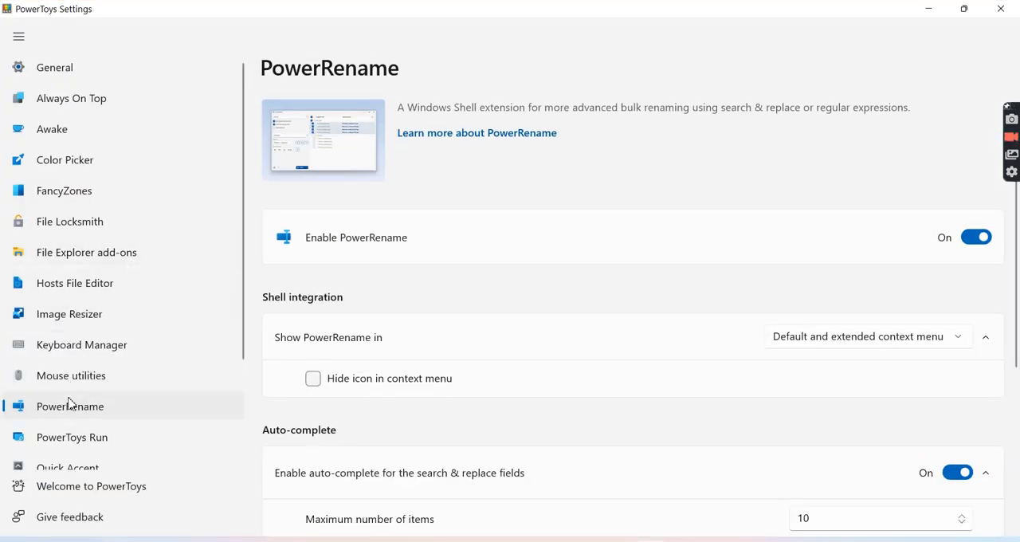
click(78, 443)
scroll(77, 444, down, 3)
scroll(103, 416, down, 1)
scroll(103, 416, up, 1)
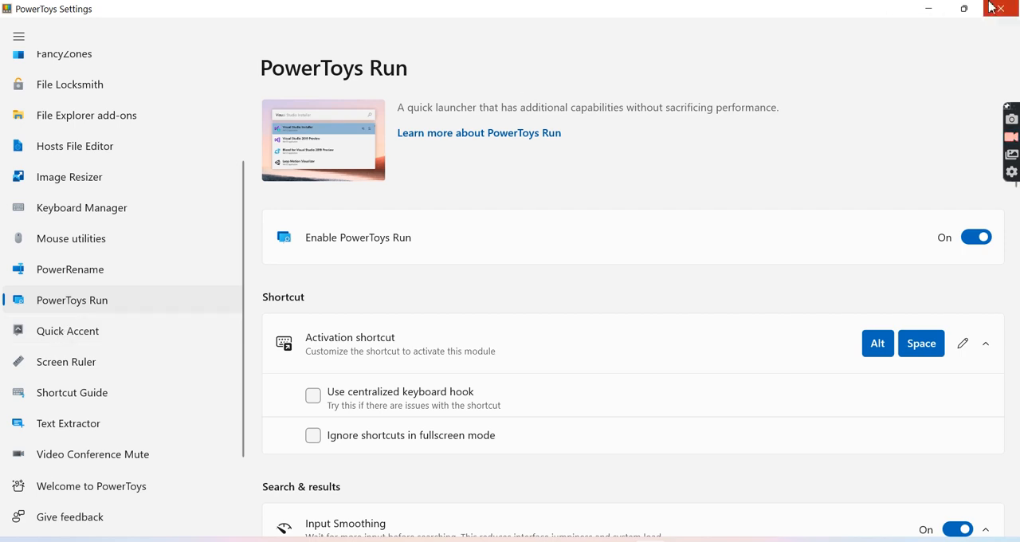
- Minimise the PowerToys Settings, Notepad and Chrome windows, and close the On-Screen Keyboard
click(943, 12)
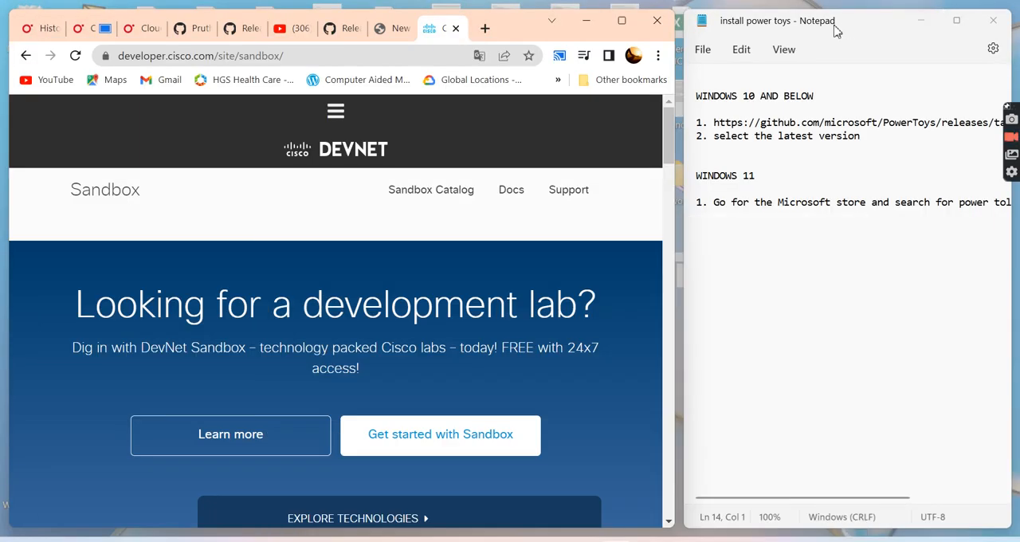
click(922, 21)
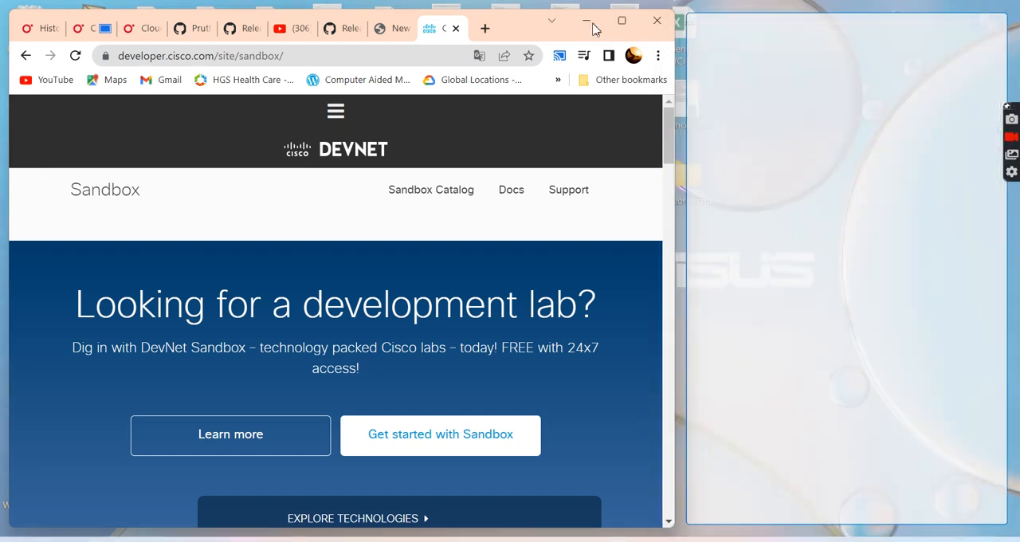
drag(592, 20, 758, 538)
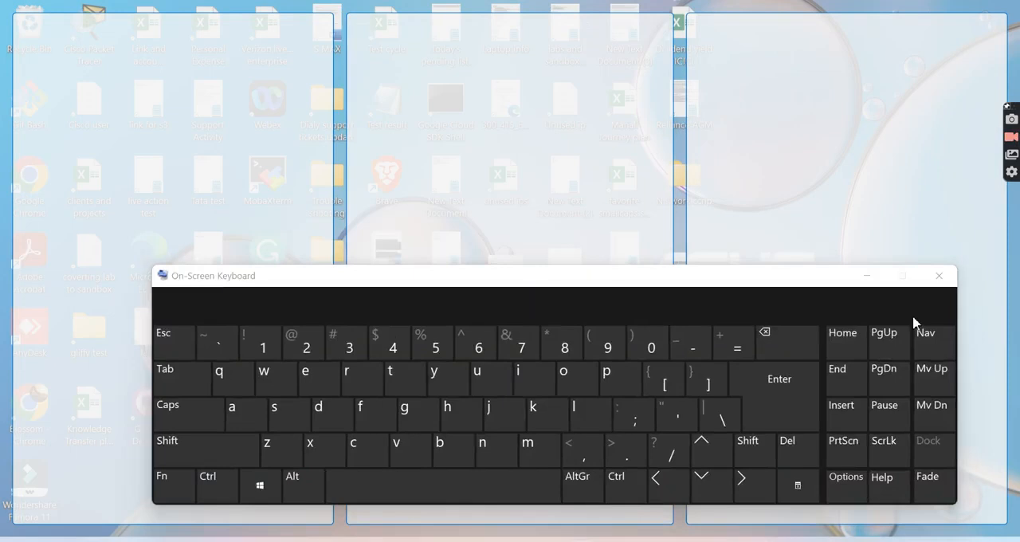
click(947, 275)
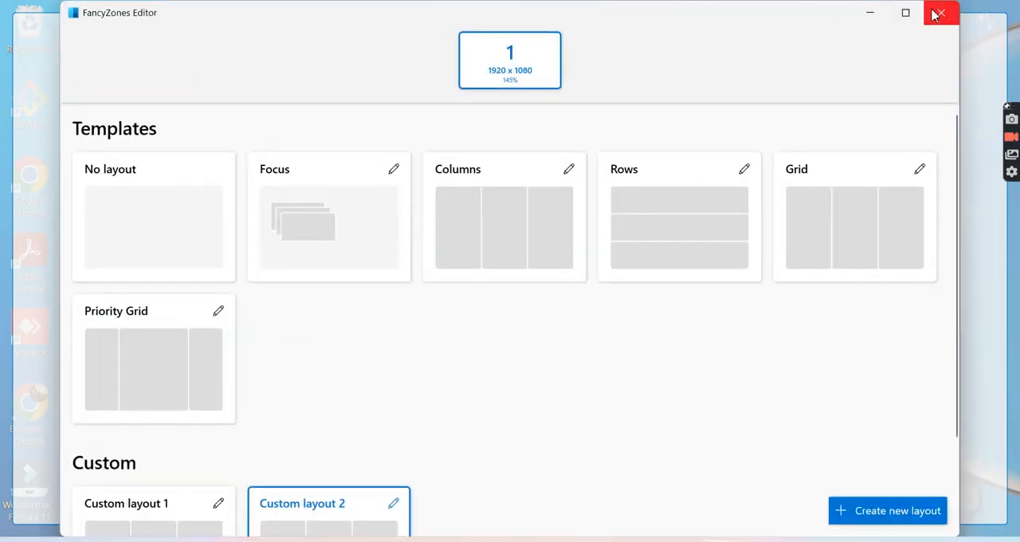
- Close the FancyZones Editor, and bring up the PowerToys Run launcher from the desktop and dismiss it
click(936, 16)
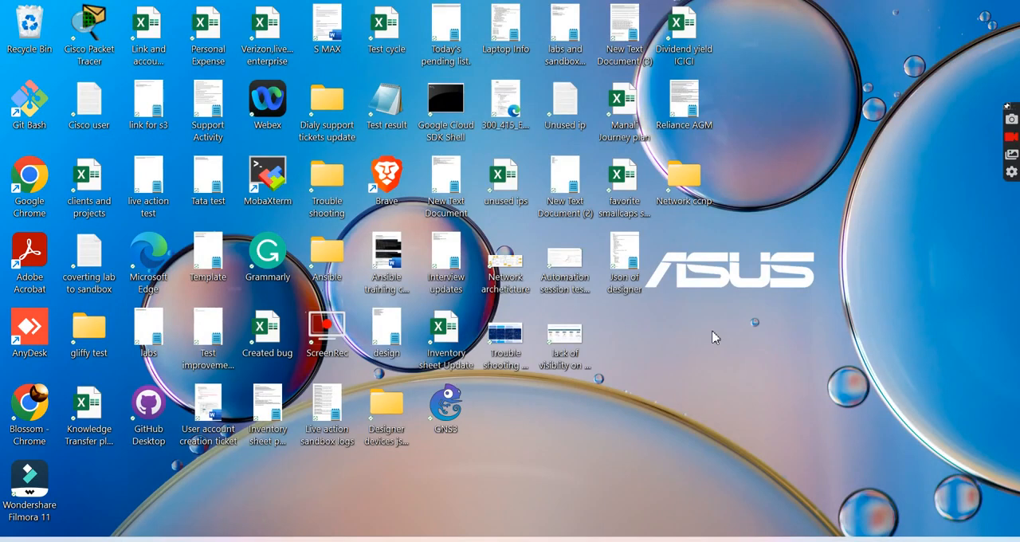
key(alt+space)
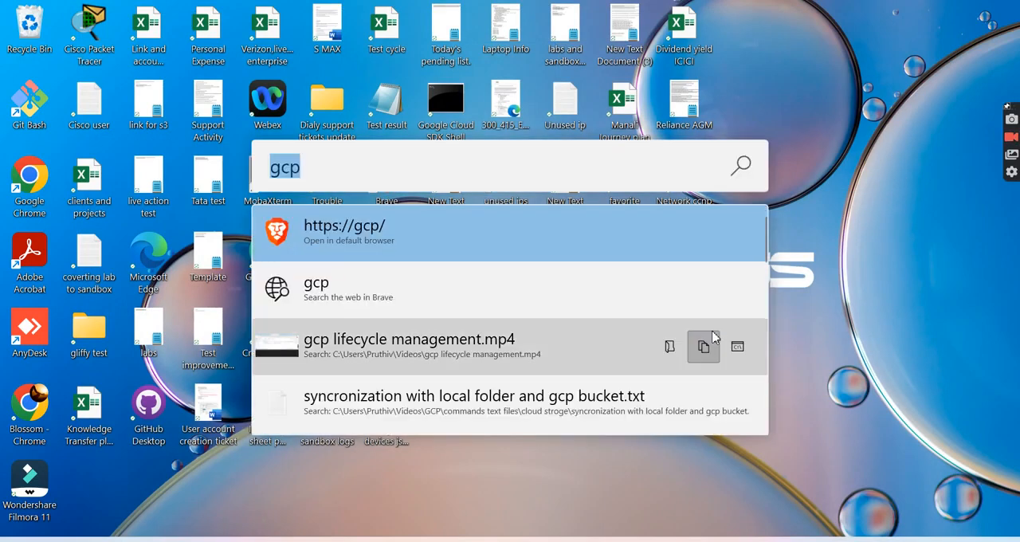
click(982, 246)
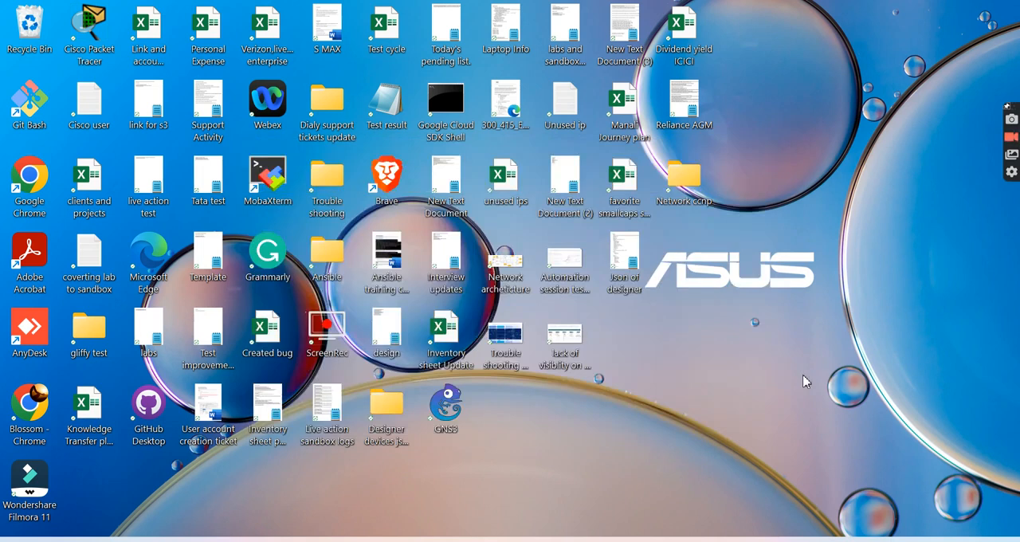
key(space)
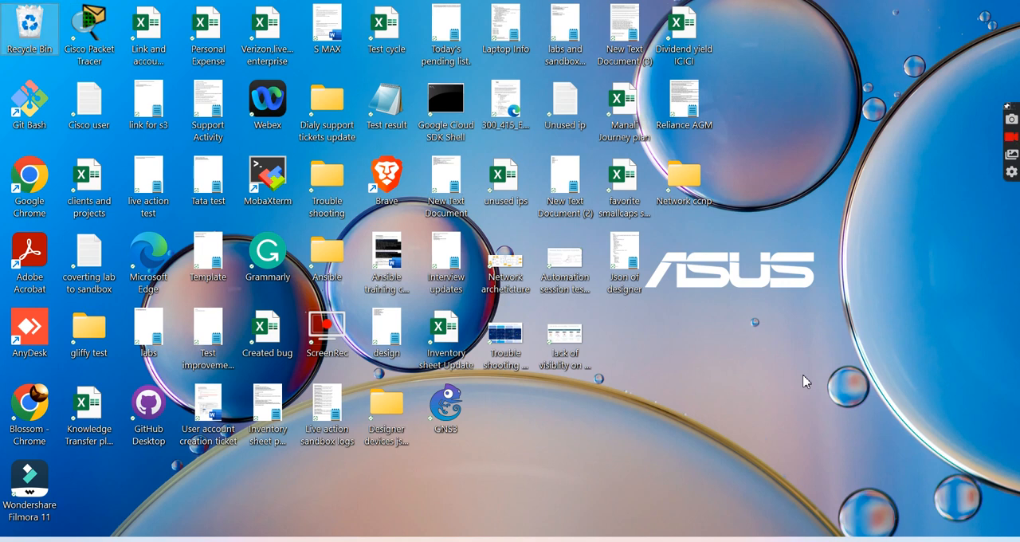
key(alt+space)
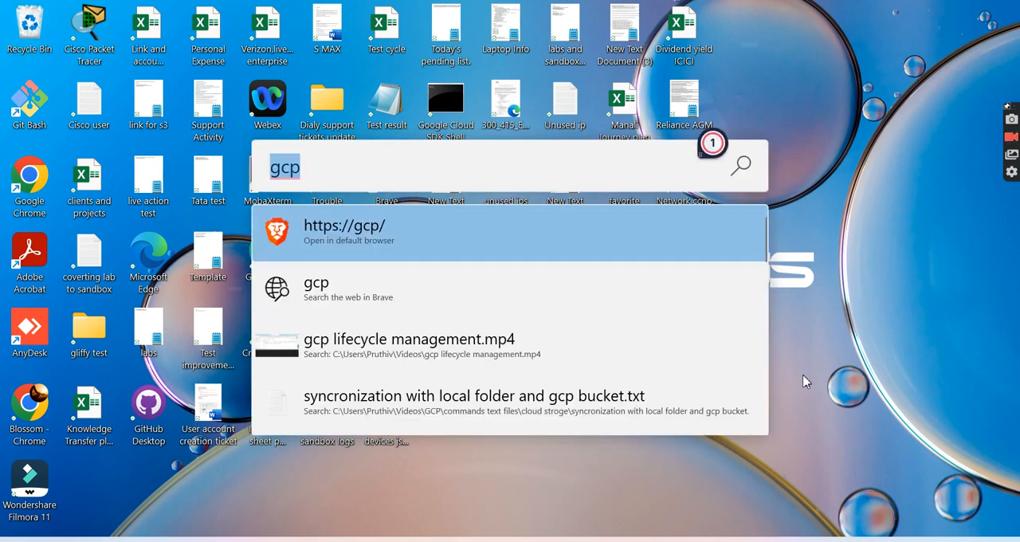
key(Escape)
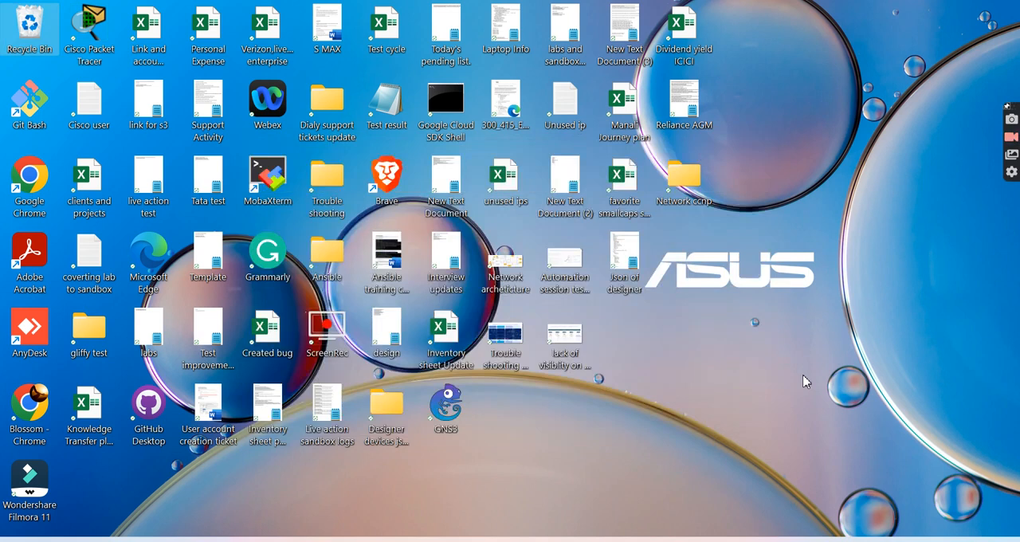
- Replace the PowerToys Run query with "bgp", open Bgp configuration.txt from the results, read through it and close it
key(alt+space)
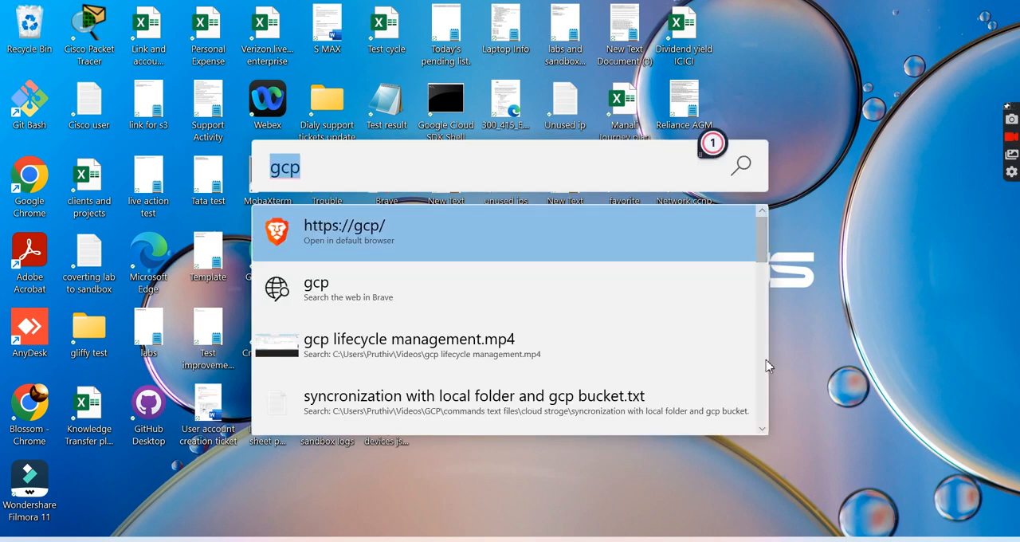
click(522, 178)
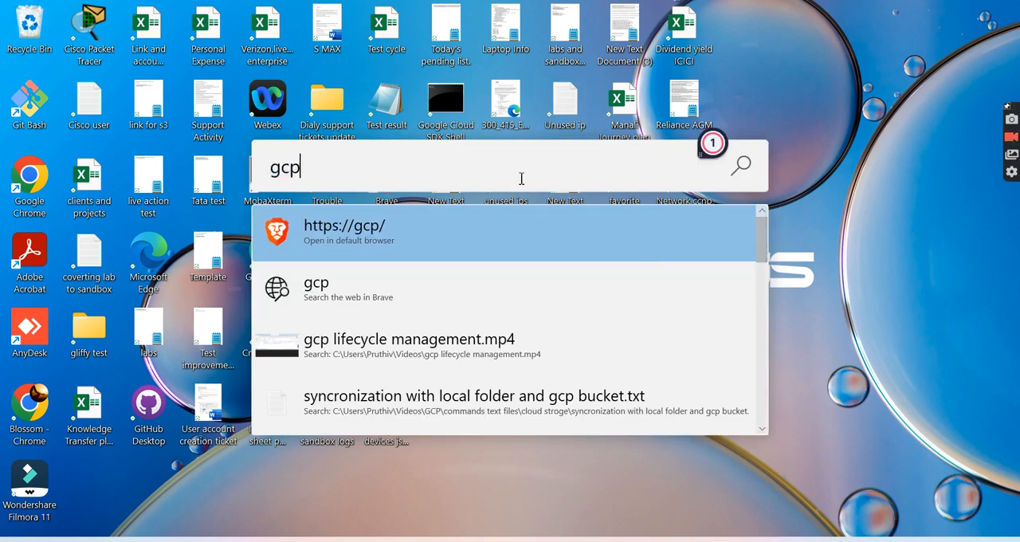
key(BackSpace)
key(BackSpace)
key(BackSpace)
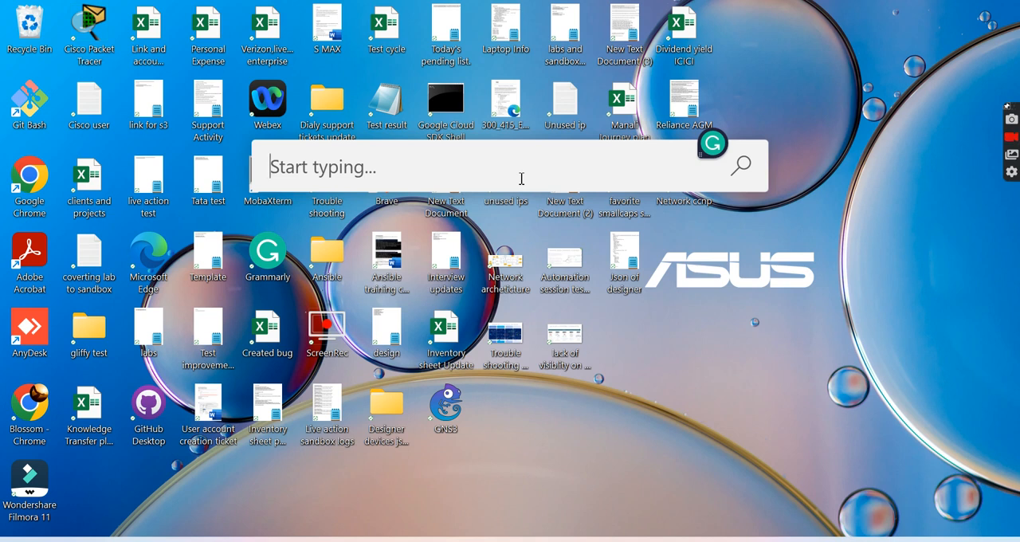
text(bgp)
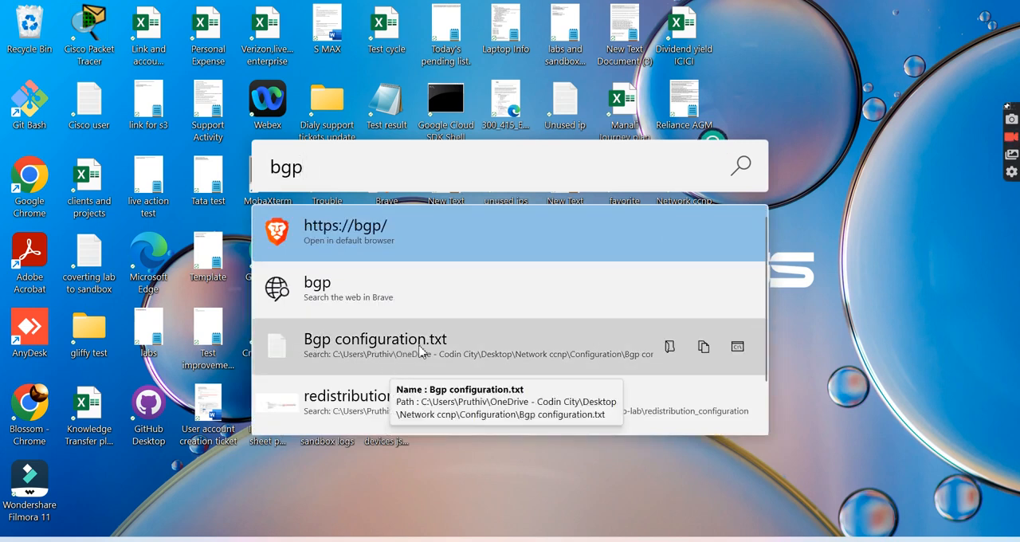
click(420, 352)
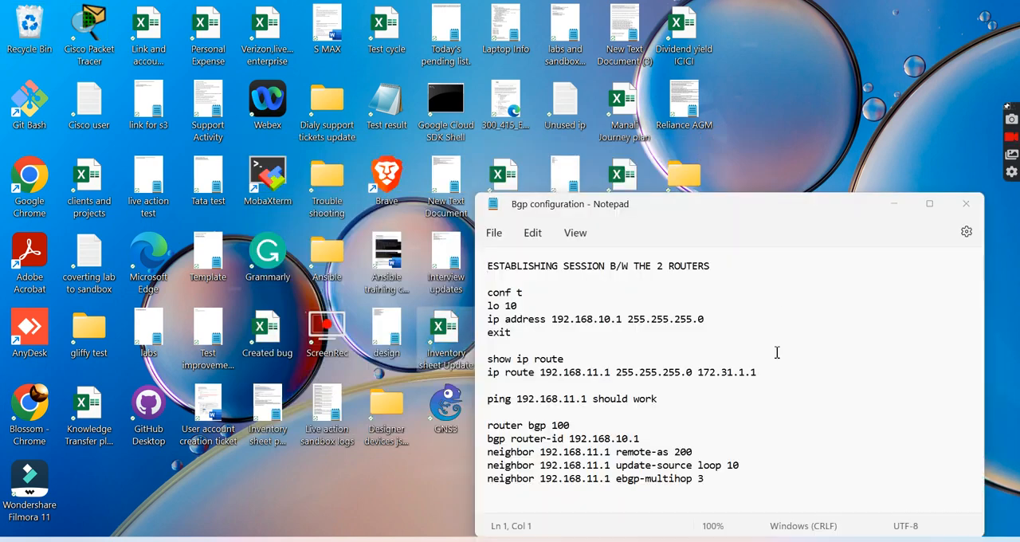
scroll(710, 415, down, 20)
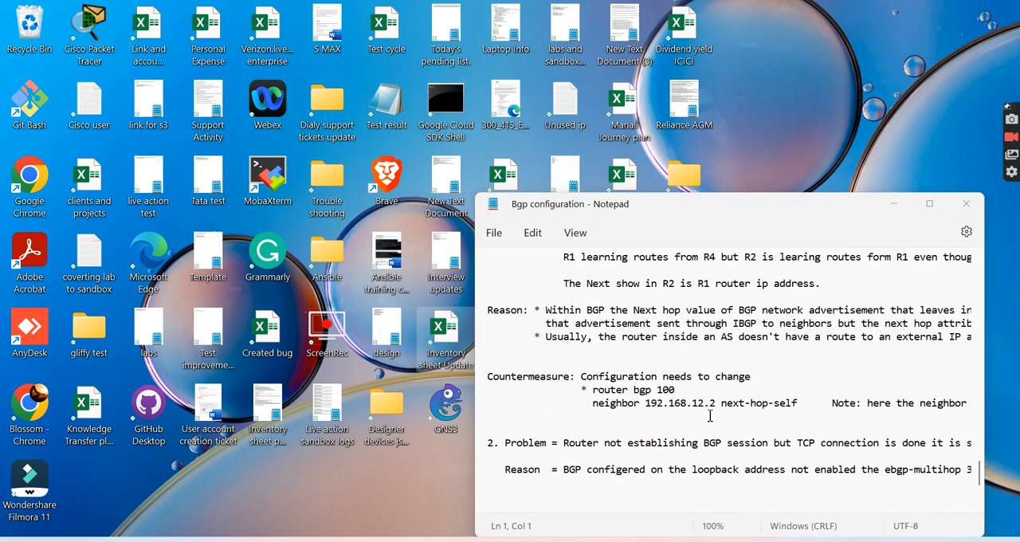
click(966, 203)
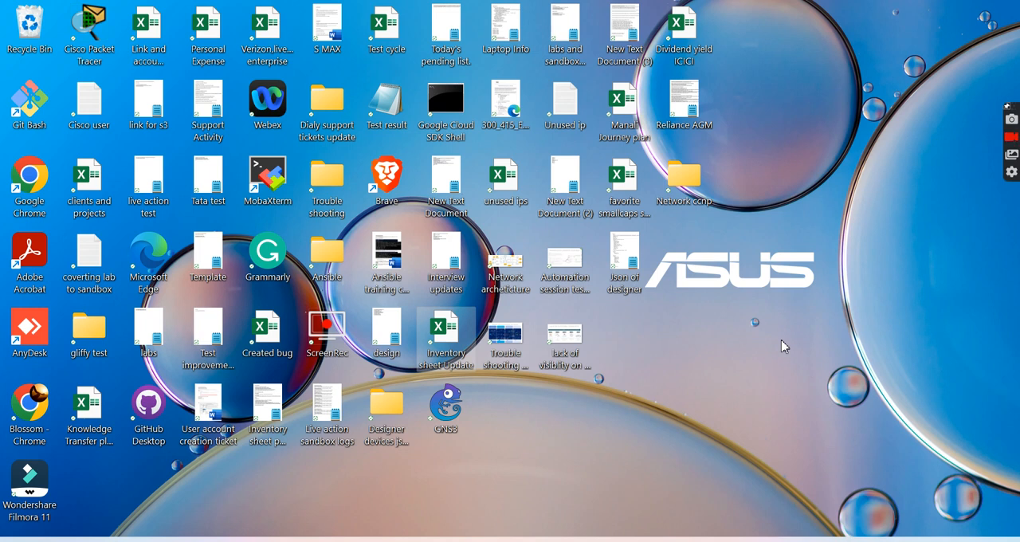
- Bring PowerToys Run back up, look through the "bgp" results, and clear the query before dismissing the launcher
key(ctrl+a)
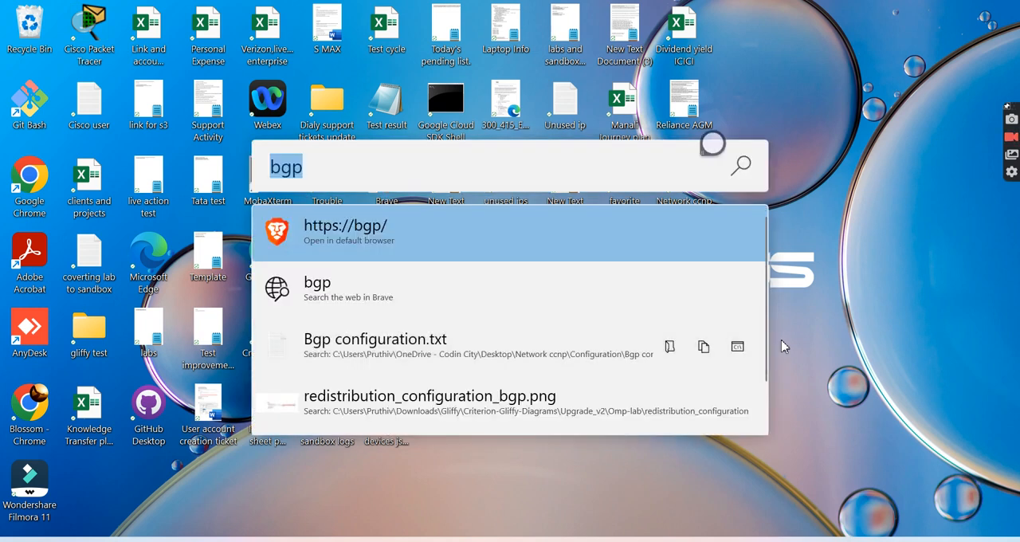
click(497, 173)
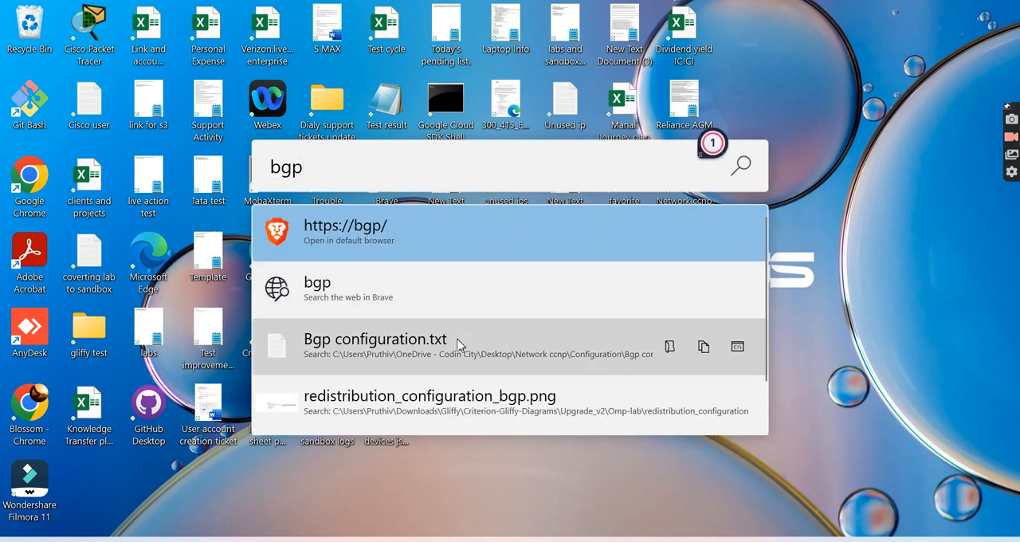
scroll(461, 343, down, 1)
scroll(459, 344, up, 1)
scroll(460, 344, down, 1)
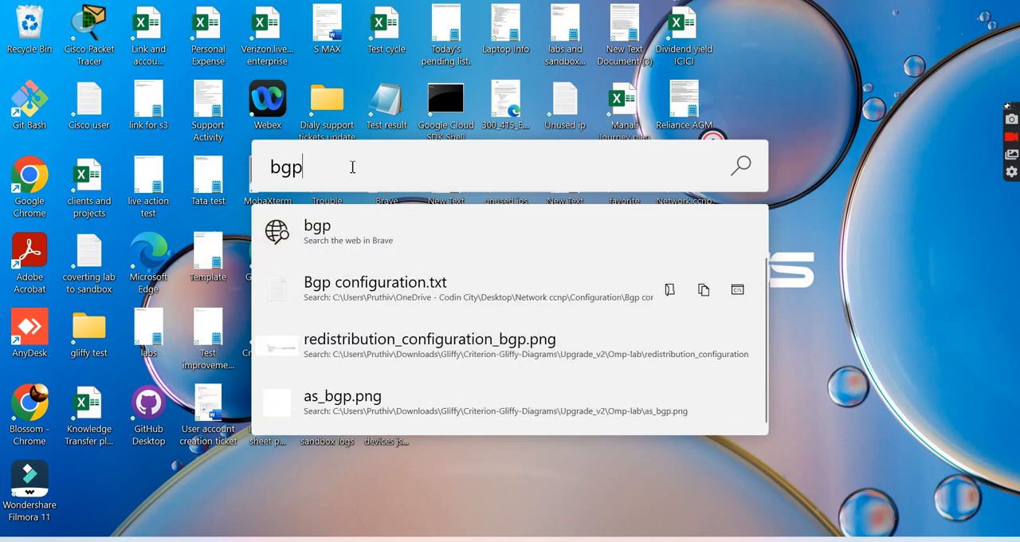
key(BackSpace)
key(BackSpace)
key(BackSpace)
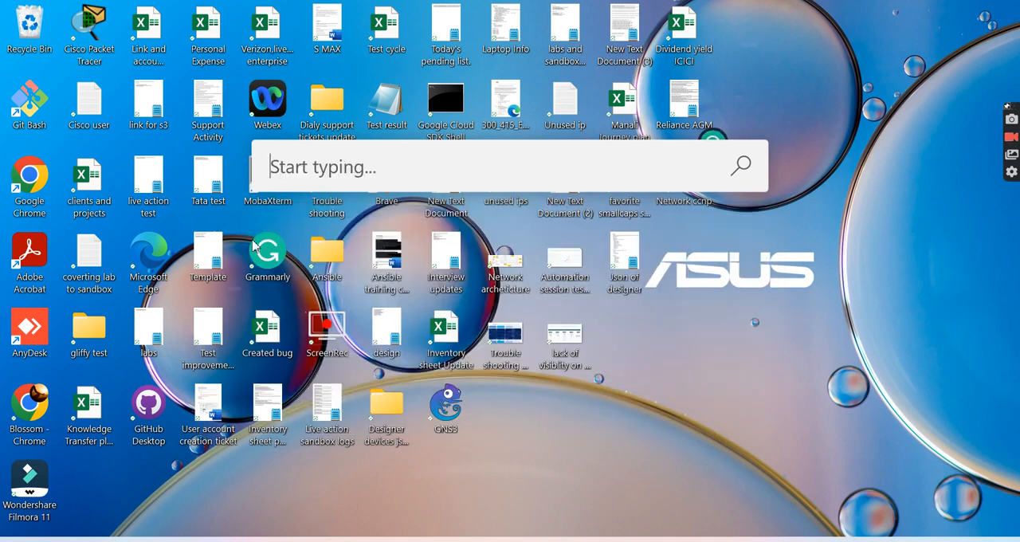
key(Escape)
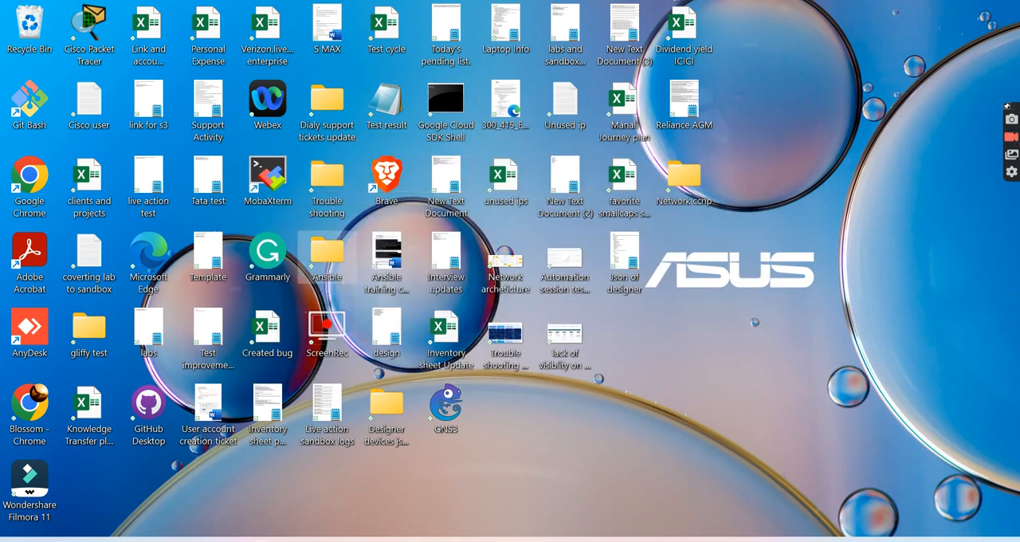
- Open File Explorer from Start, search the OS (C:) drive for "bgp" and minimise the window
key(super)
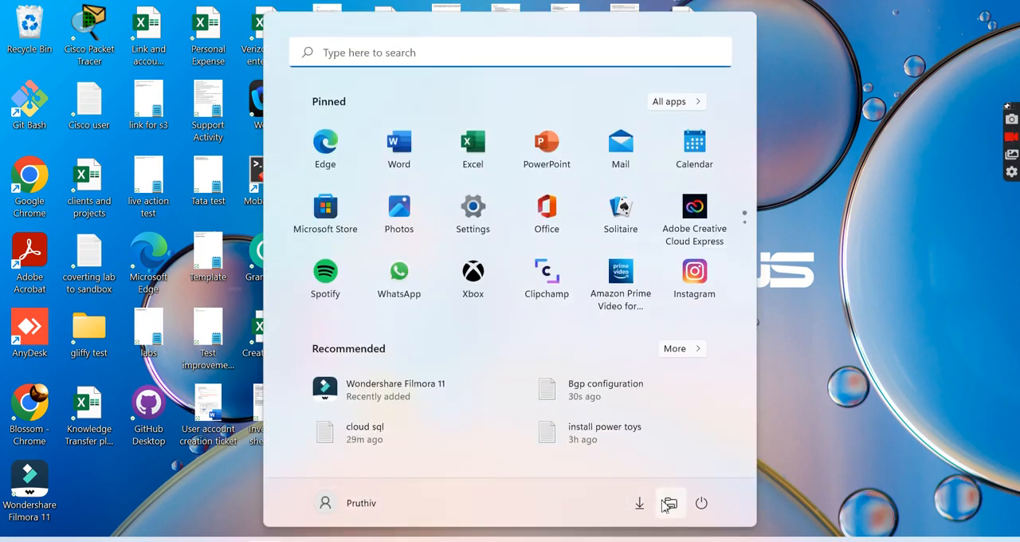
click(668, 503)
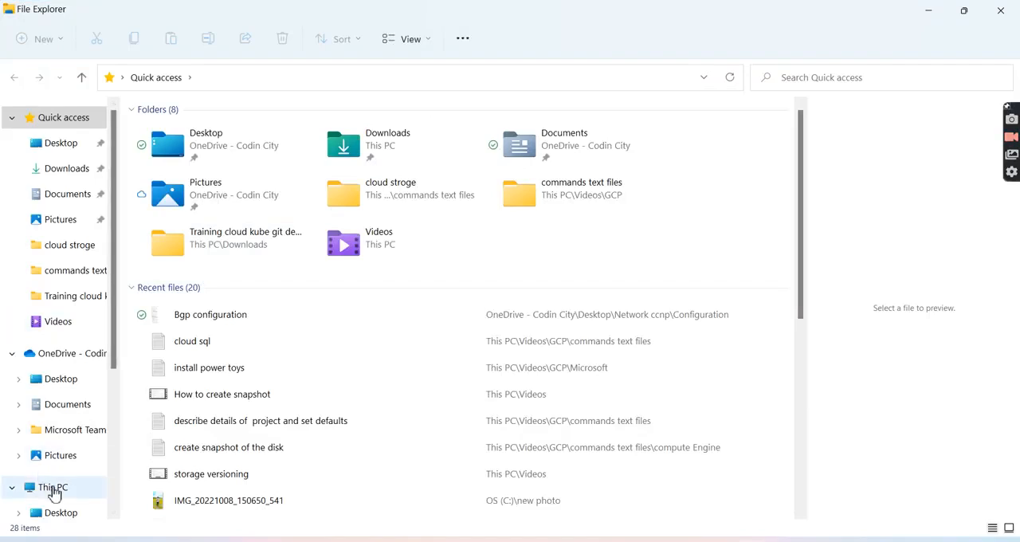
click(52, 487)
double_click(285, 263)
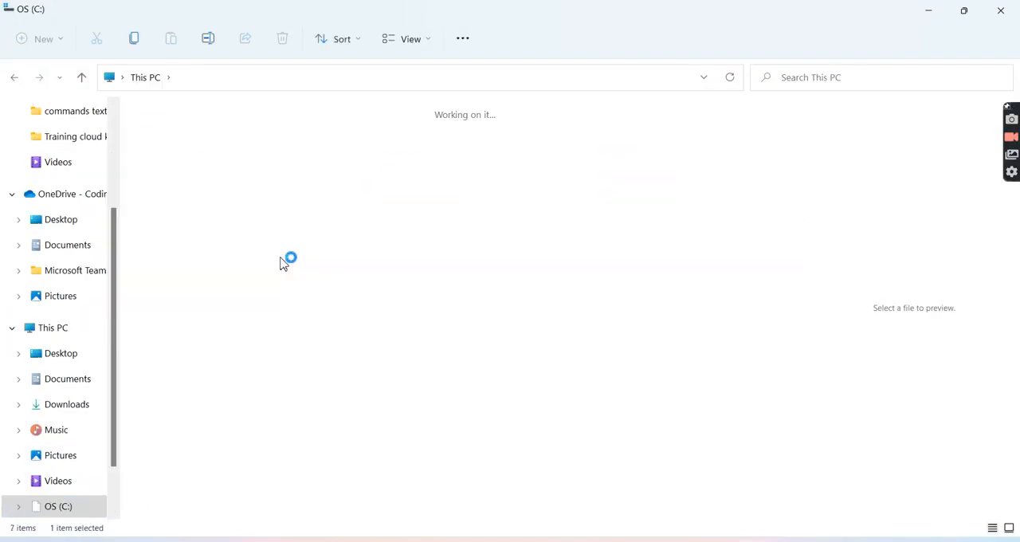
click(897, 86)
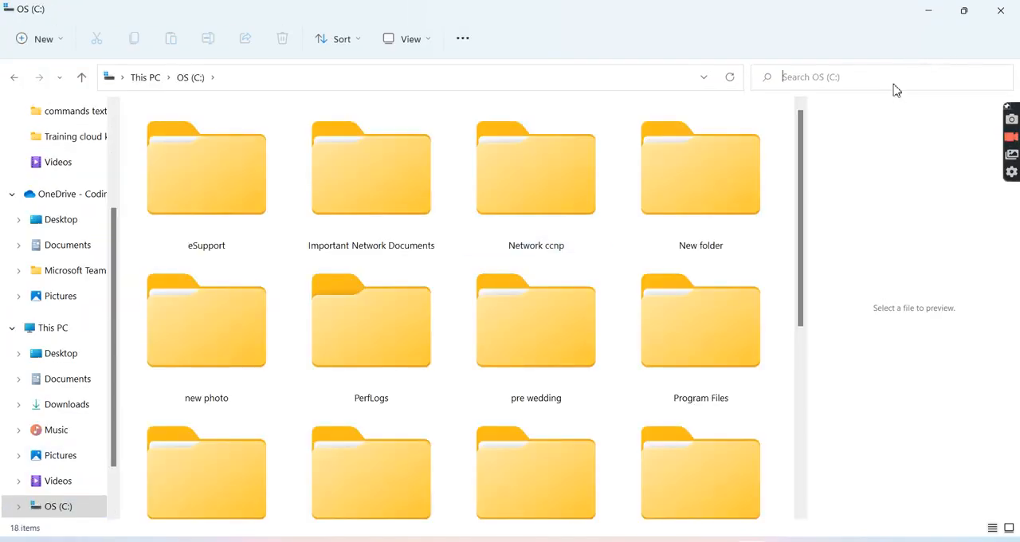
text(bgp)
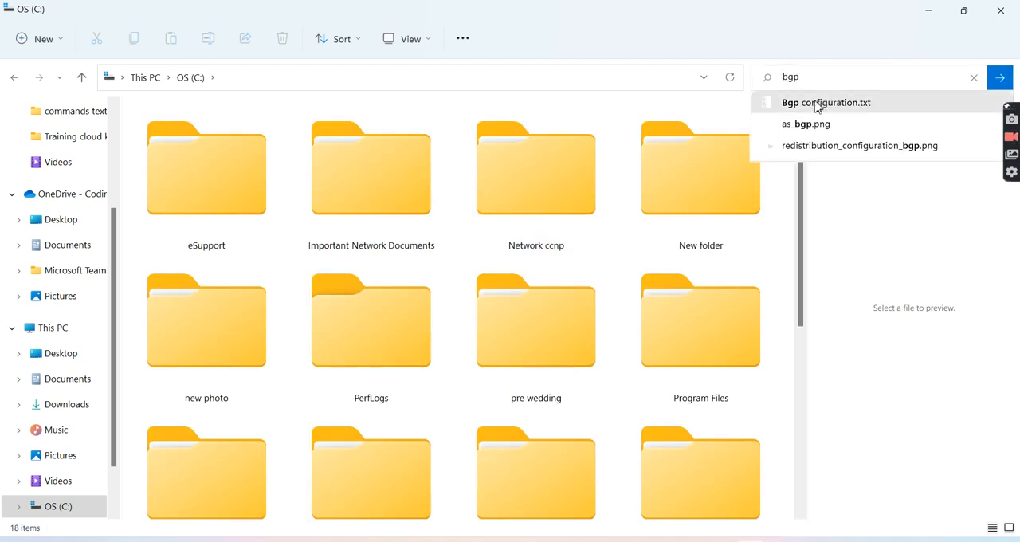
click(1000, 81)
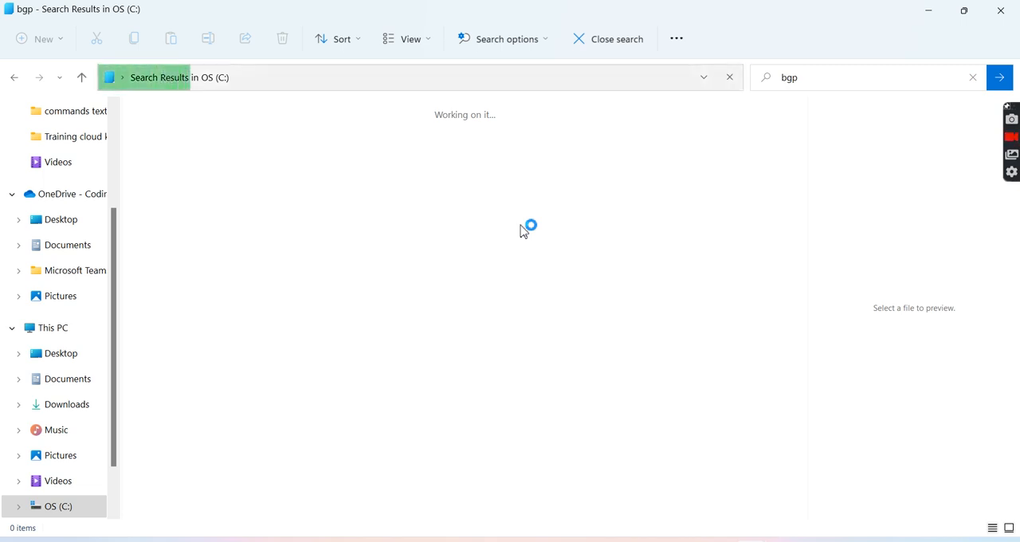
click(931, 11)
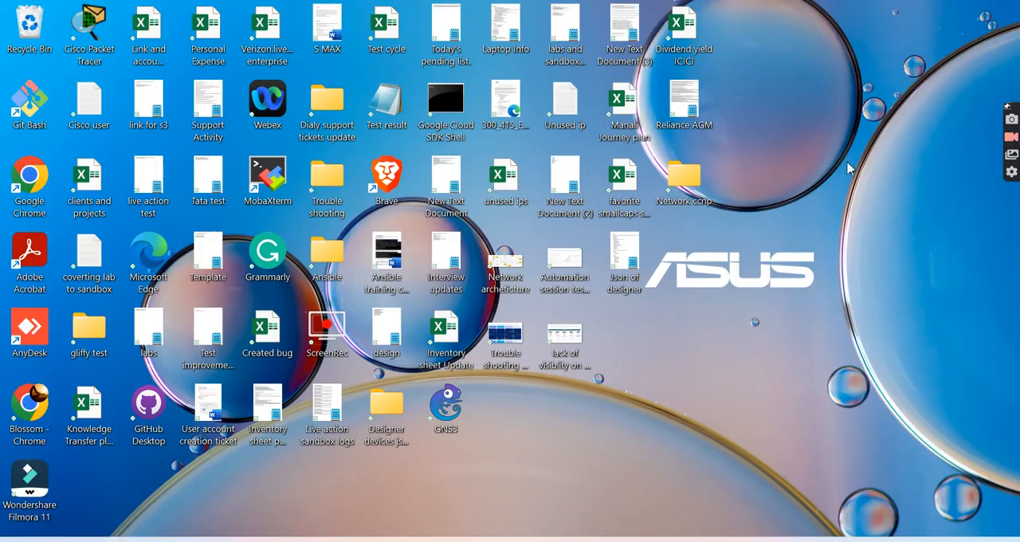
- Search for "bgp" in PowerToys Run, open the folder containing Bgp configuration.txt and close that folder window
key(alt+space)
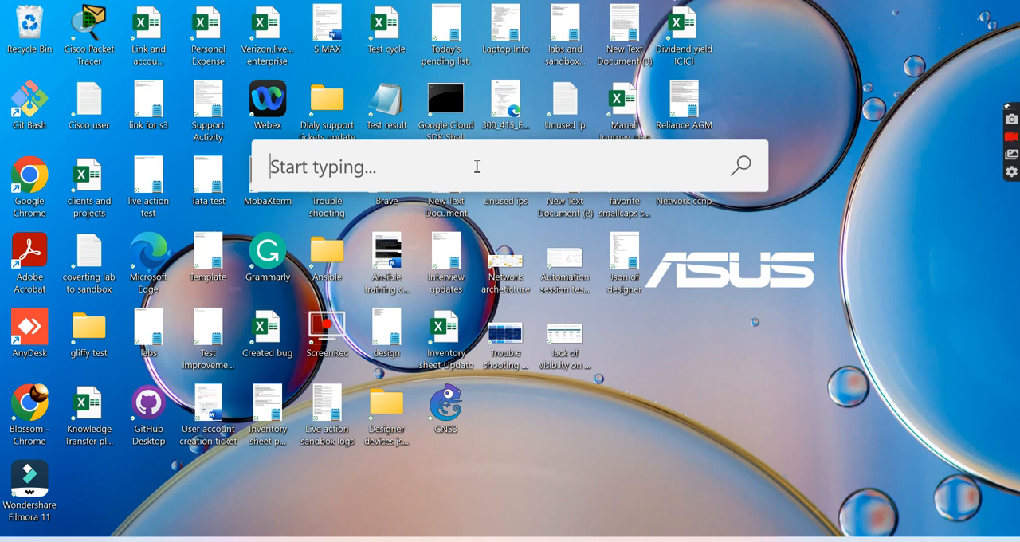
text(bgp)
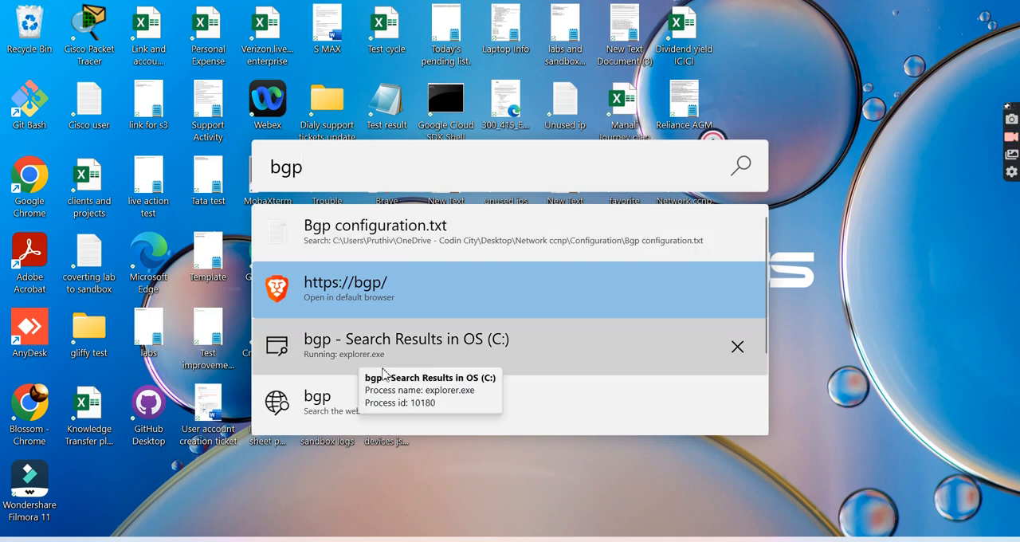
scroll(390, 350, down, 1)
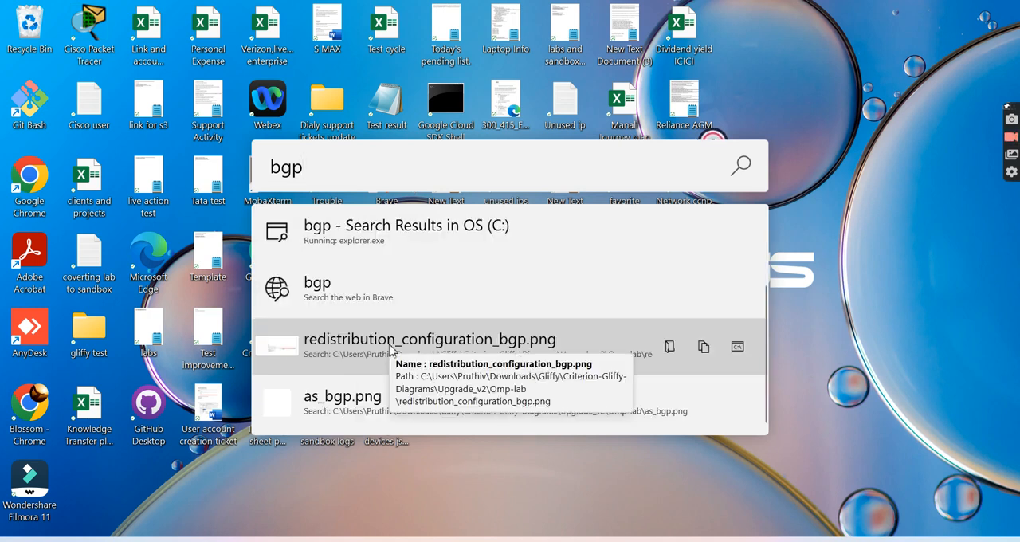
scroll(563, 309, up, 1)
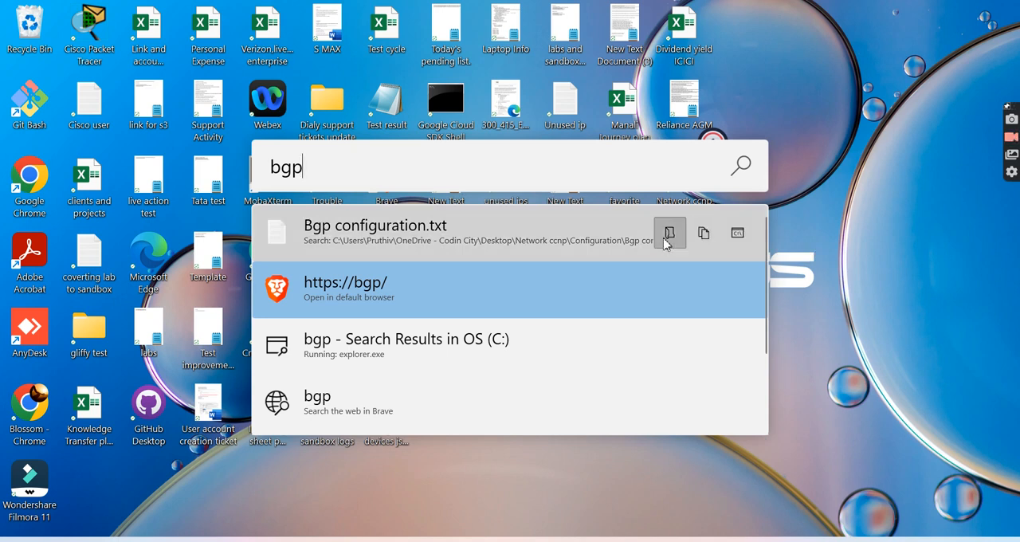
click(669, 241)
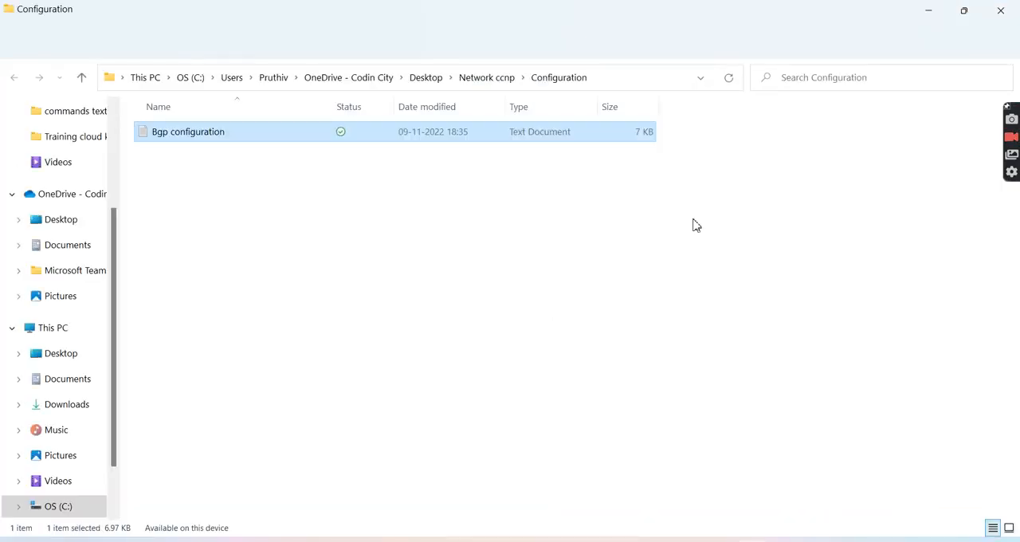
click(1001, 9)
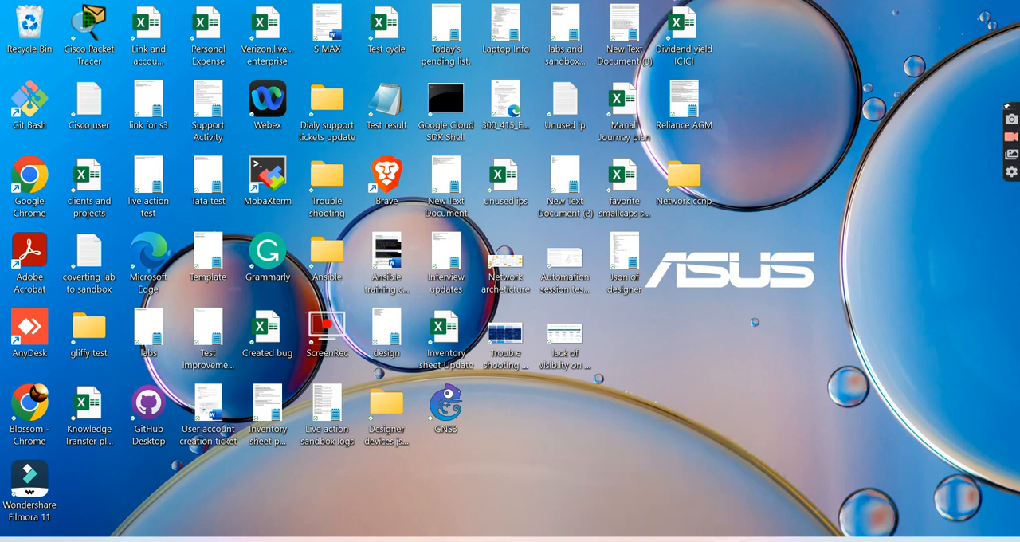
- View the Text Extractor page in PowerToys Settings, minimise that window and switch to the FancyZones Editor
click(716, 540)
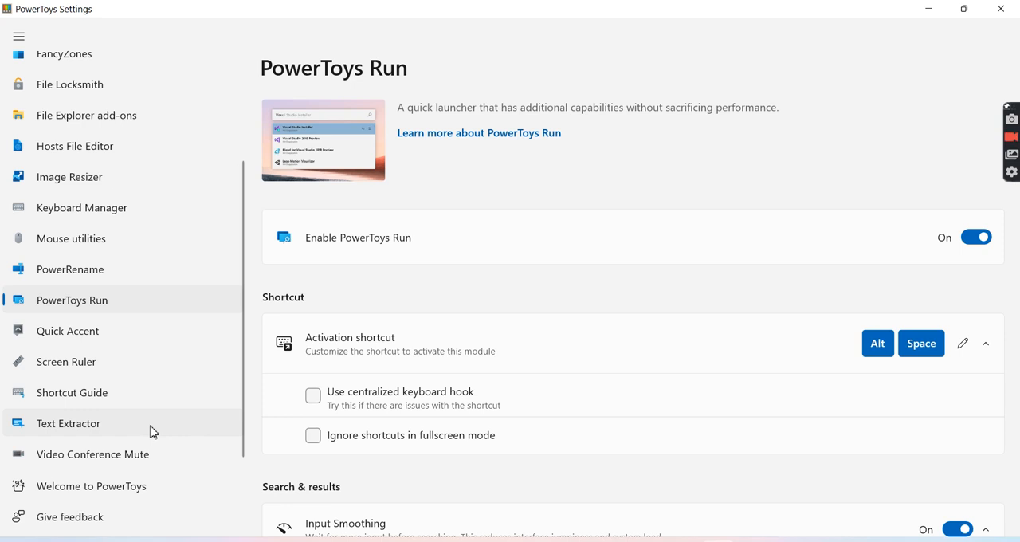
click(153, 431)
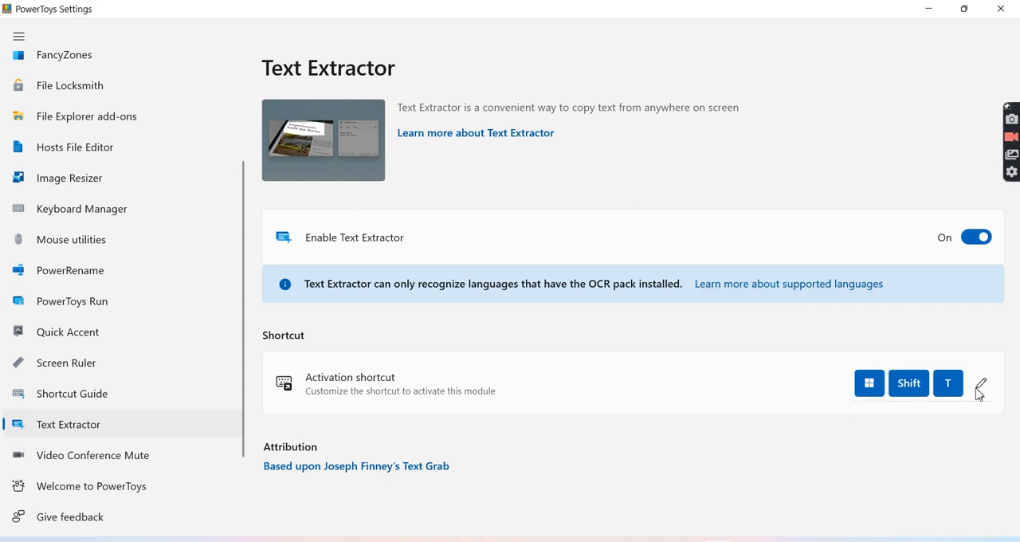
click(928, 11)
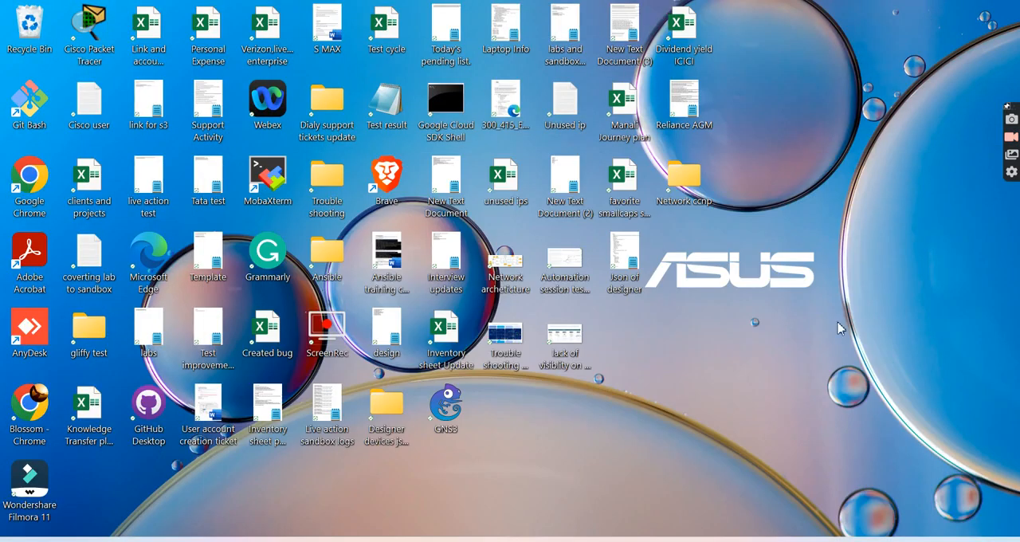
mouse_move(600, 518)
click(646, 432)
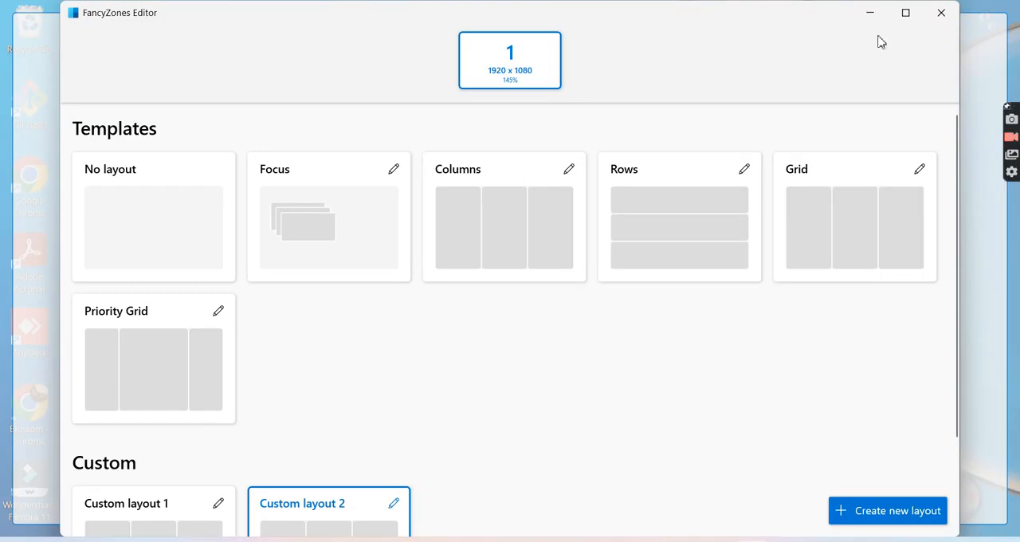
- Minimise the FancyZones Editor, switch to Chrome and show the YouTube video Object Versioning in Google Cloud Storage
click(871, 14)
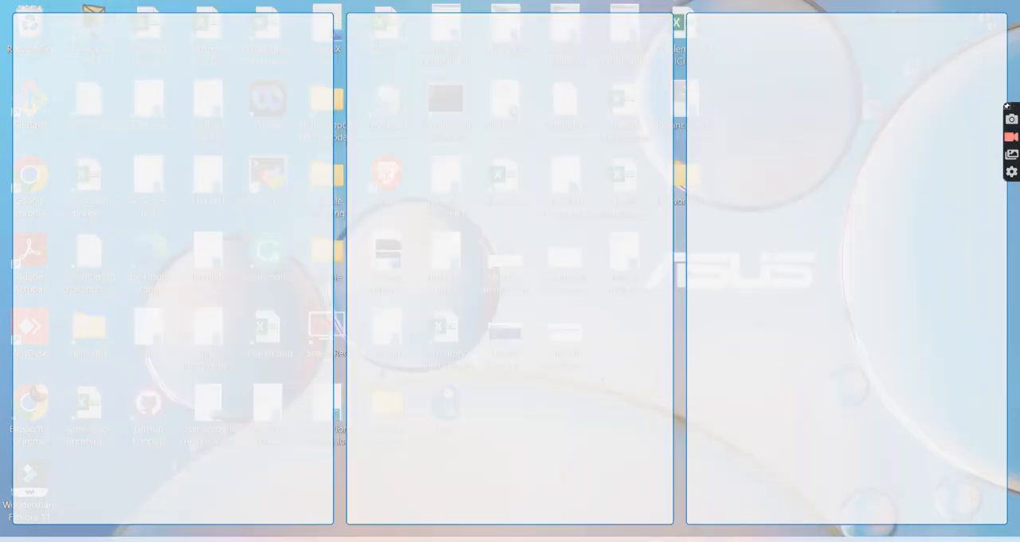
click(651, 541)
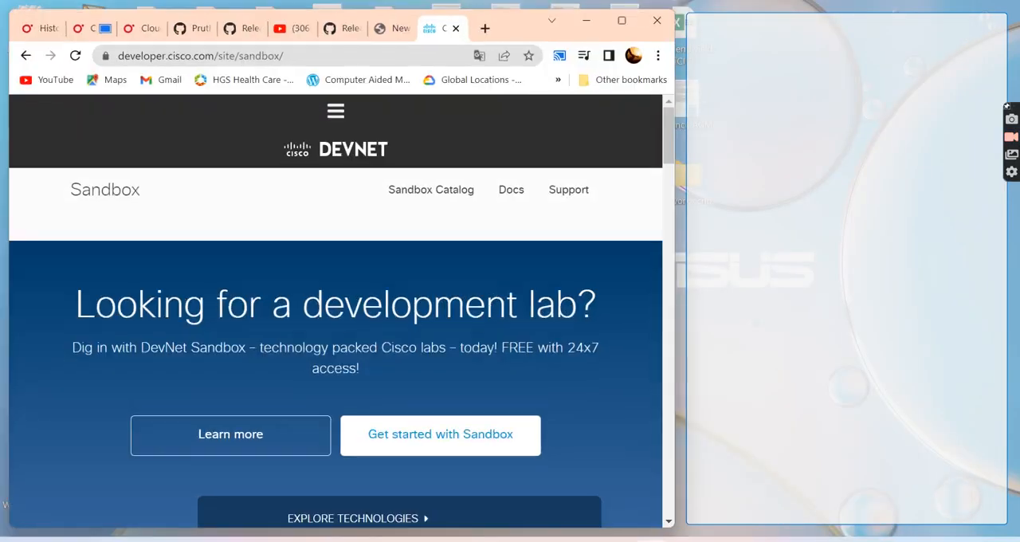
click(297, 33)
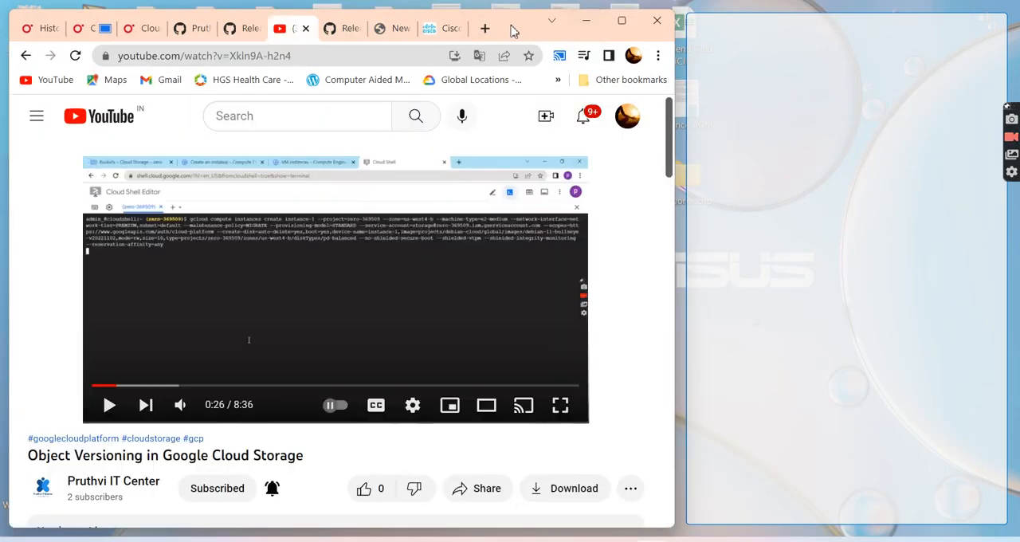
- Snap the Chrome window across the first two FancyZones columns, declining to turn on Sticky Keys
drag(513, 30, 470, 40)
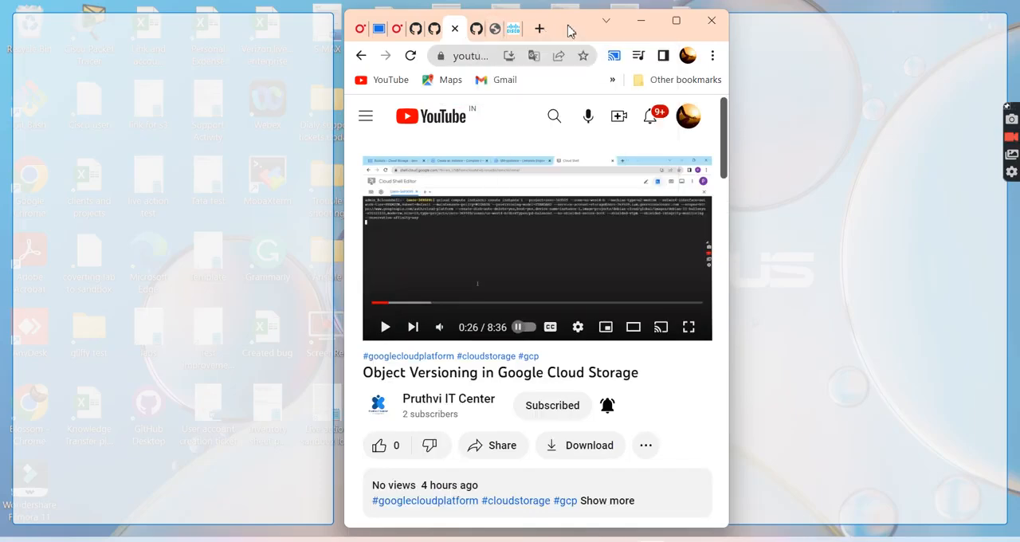
drag(567, 29, 346, 34)
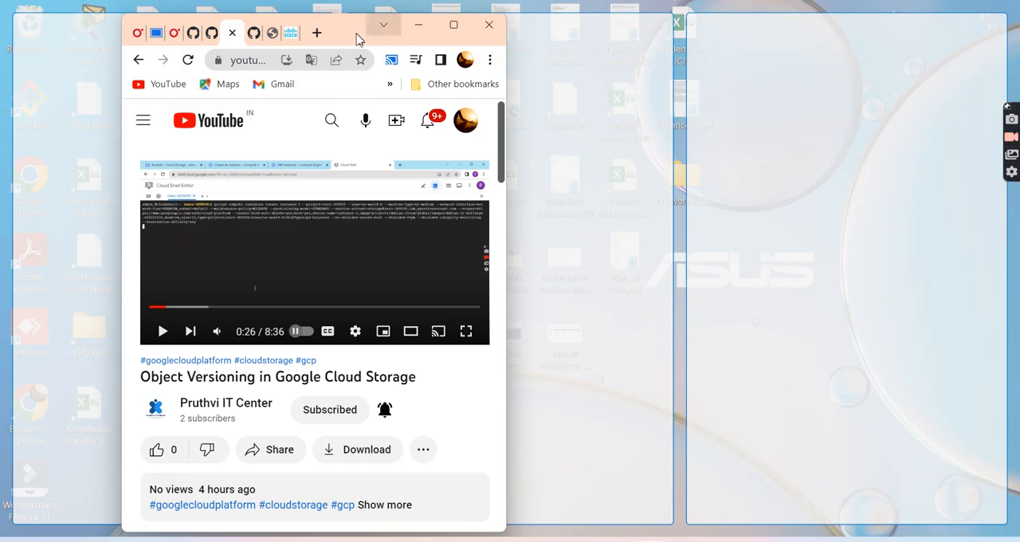
mouse_move(343, 32)
mouse_down()
mouse_move(363, 33)
mouse_move(341, 36)
mouse_up()
key(shift)
key(shift)
key(shift)
key(shift)
key(shift)
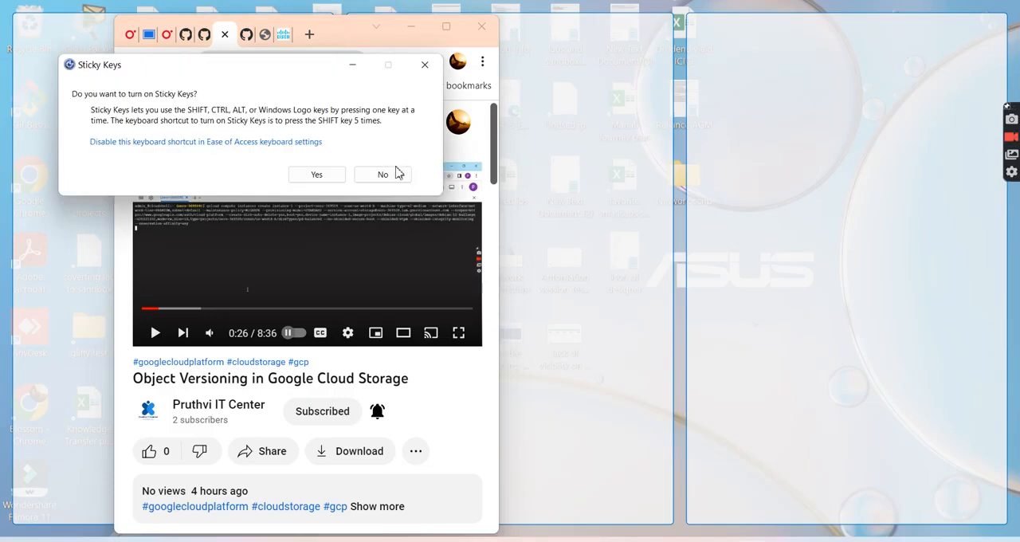
click(425, 65)
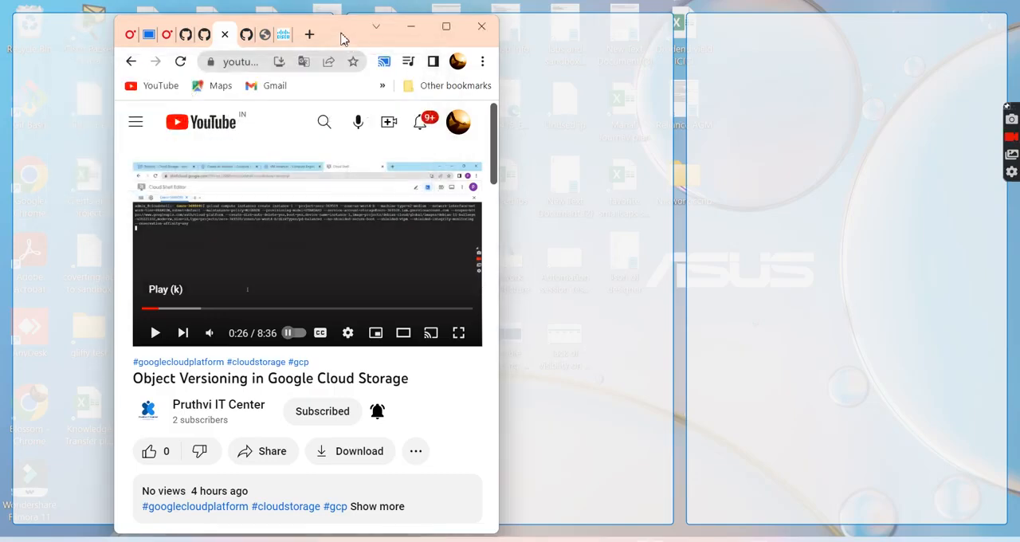
mouse_move(343, 38)
mouse_down()
mouse_move(381, 31)
mouse_move(339, 25)
mouse_move(332, 35)
mouse_move(344, 37)
mouse_up()
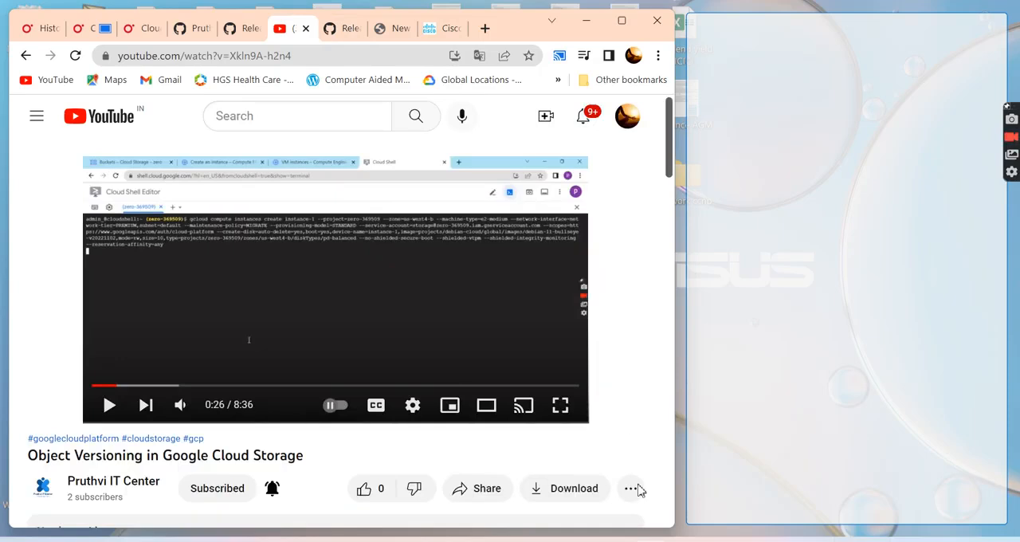
- Switch to the "cloud sql" Notepad window and snap it into the third FancyZones column beside Chrome
mouse_move(615, 539)
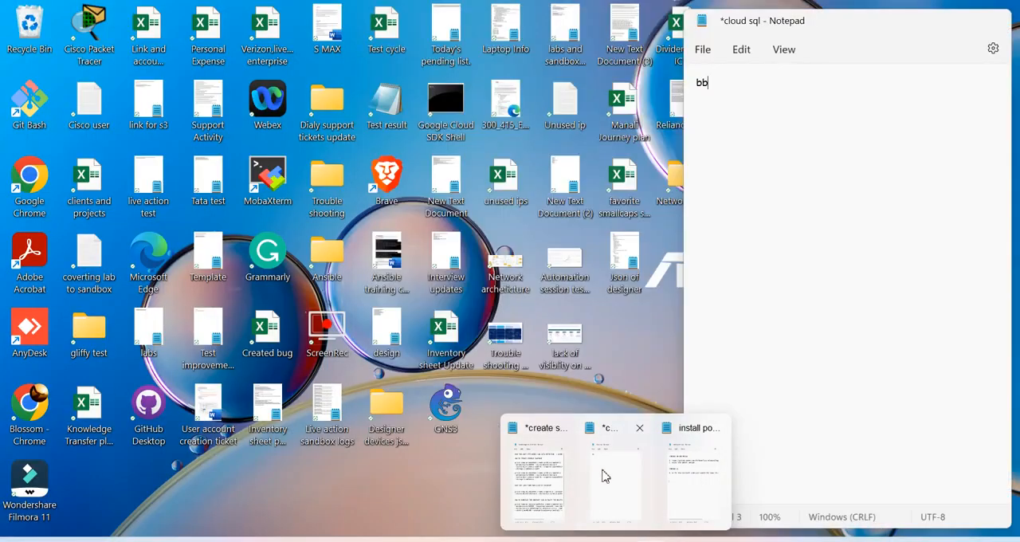
click(599, 479)
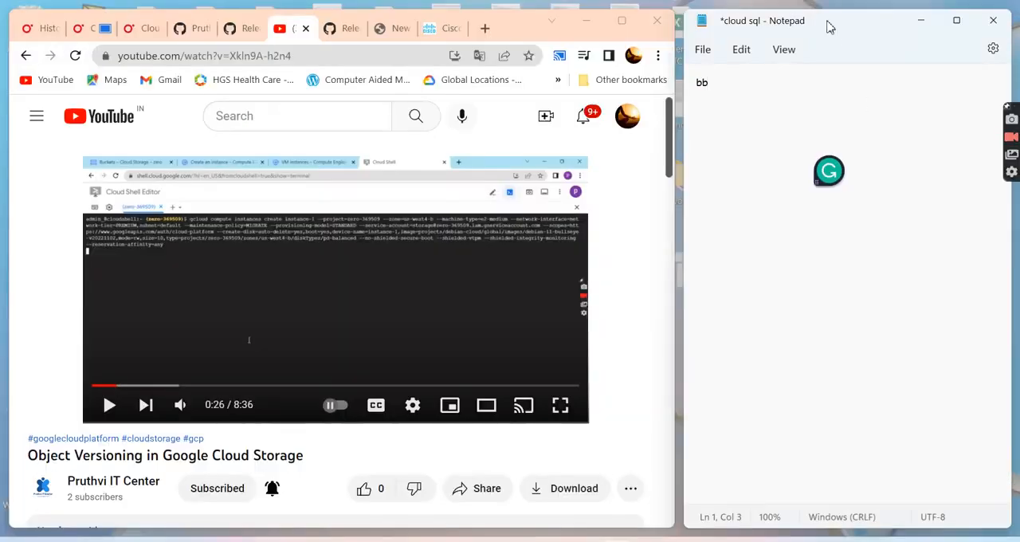
drag(829, 27, 806, 31)
click(562, 410)
click(562, 410)
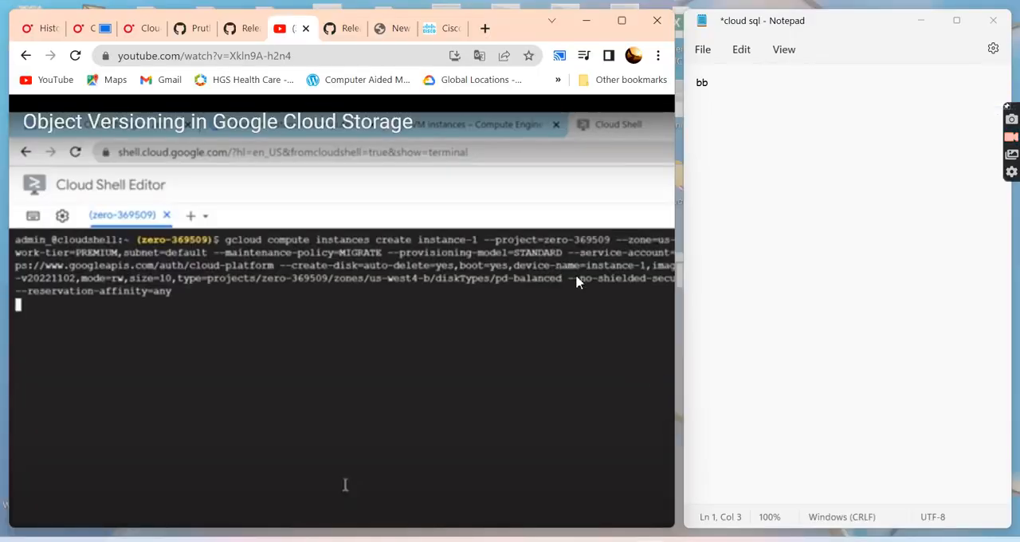
key(Escape)
click(110, 406)
click(110, 407)
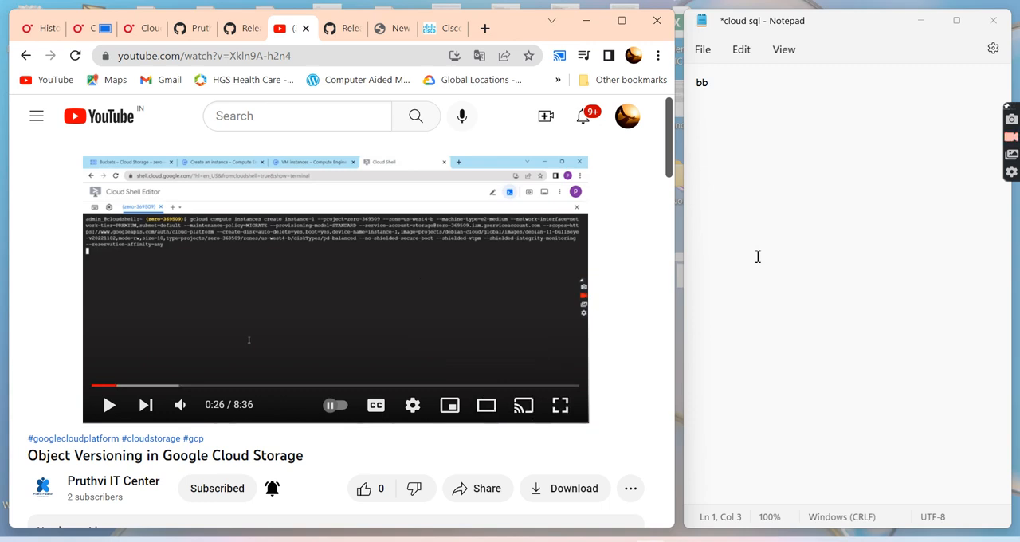
- Capture the gcloud command text in the video frame with Text Extractor and paste it in Notepad in place of "bb"
key(super+shift+s)
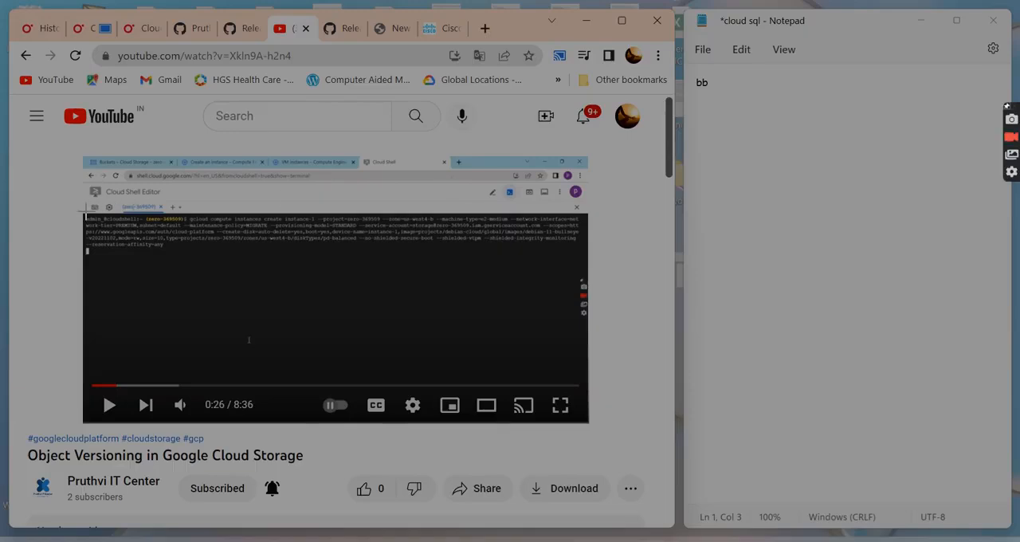
drag(81, 211, 590, 259)
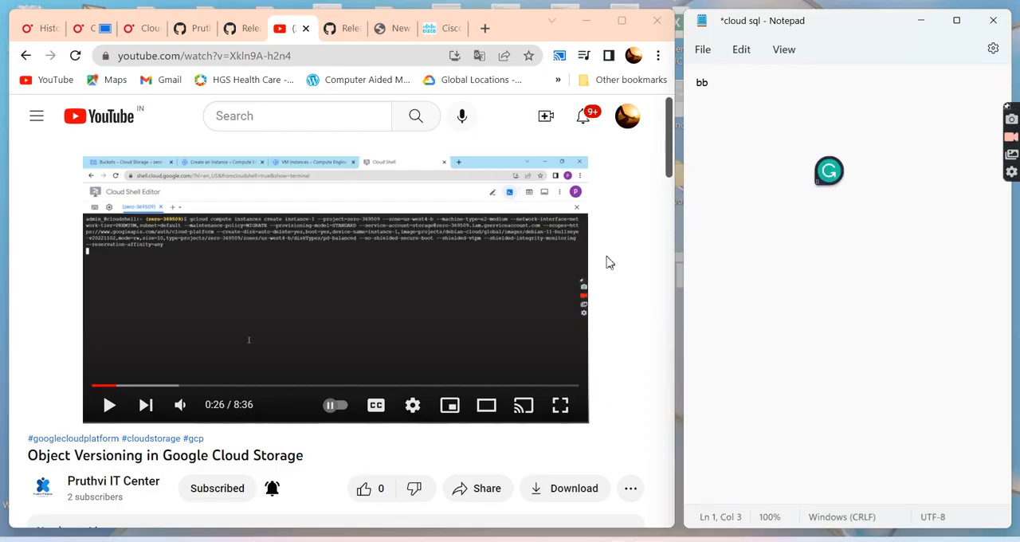
key(BackSpace)
text(•n'tar.eeg instanee—i --pro)eetezero-J€9509 - - reservat t 1)
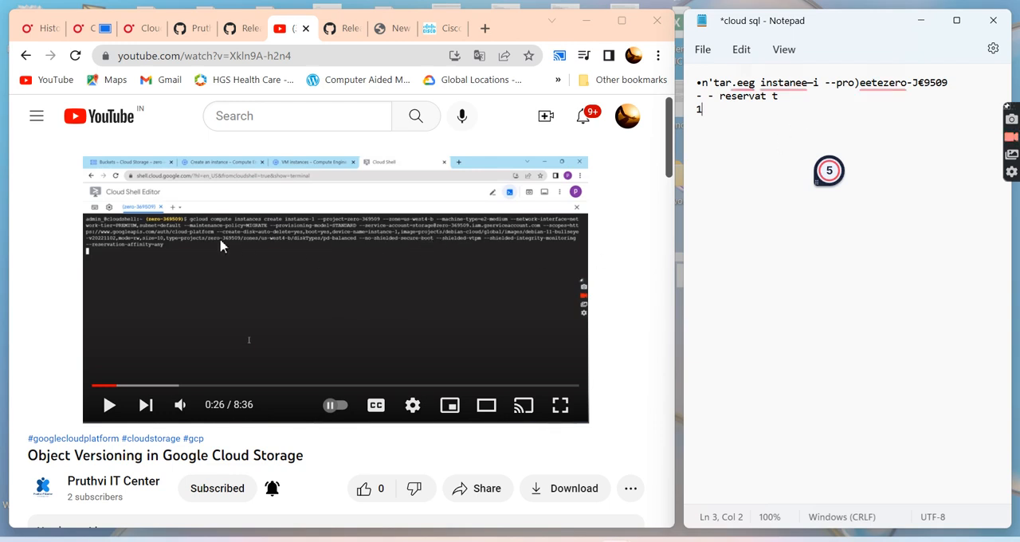
scroll(250, 394, down, 3)
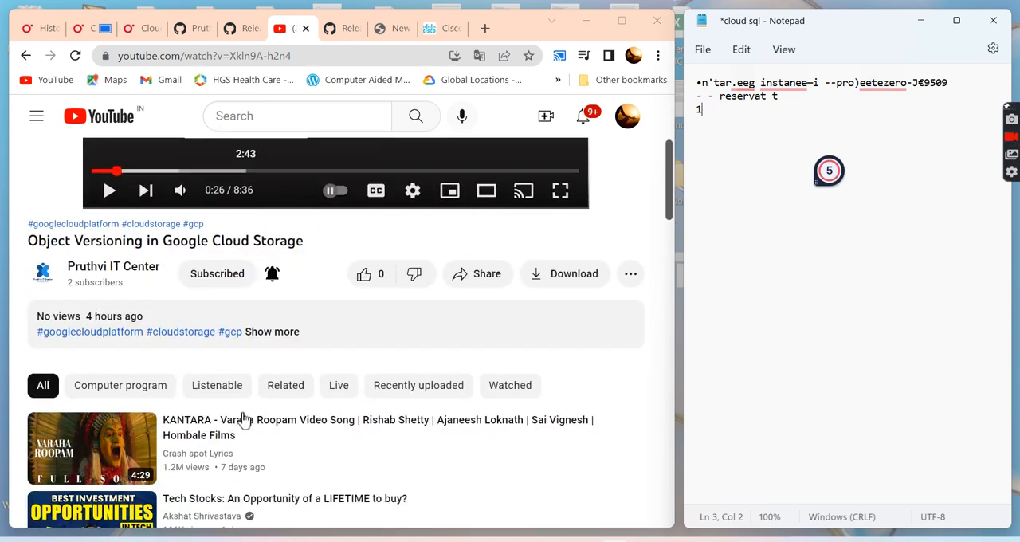
scroll(217, 427, down, 3)
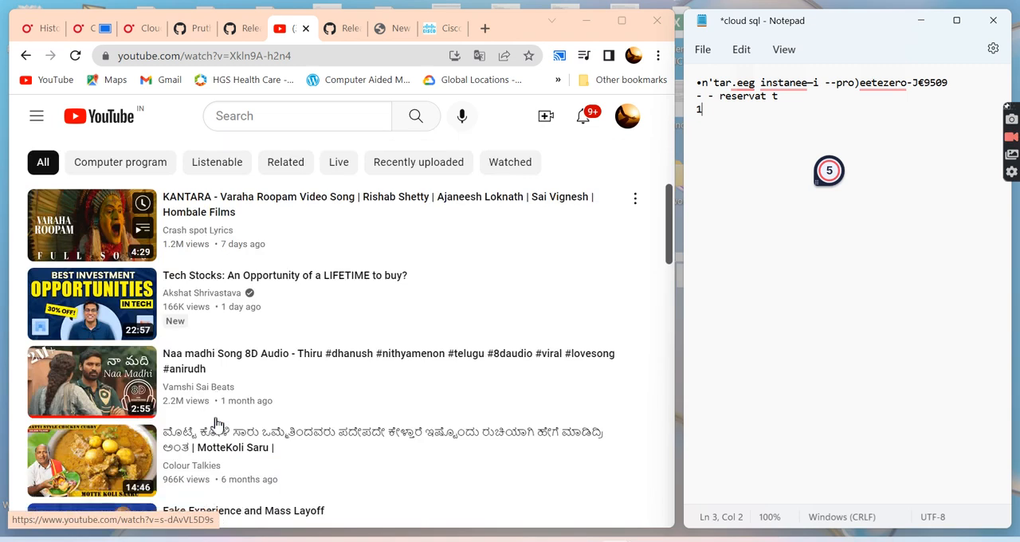
scroll(216, 423, up, 5)
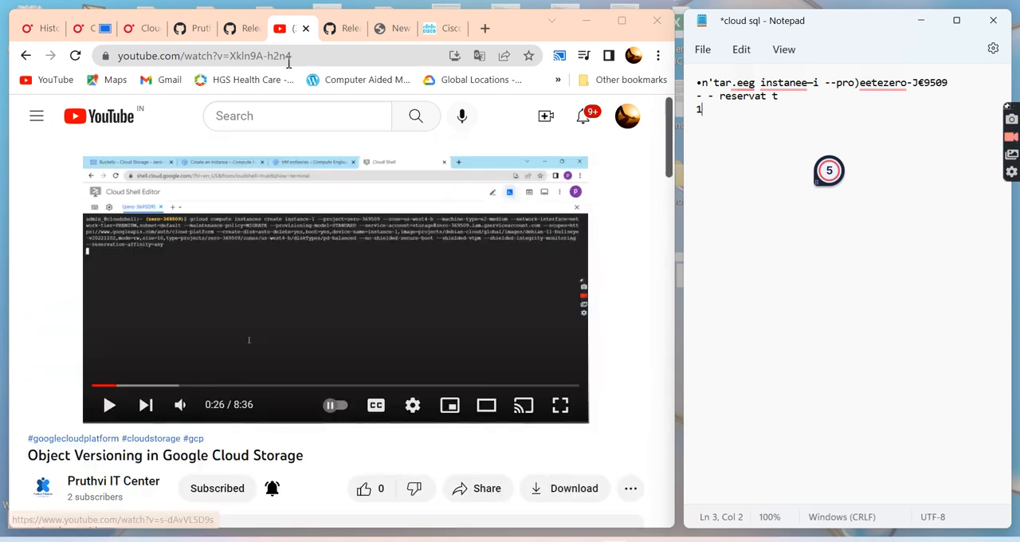
click(273, 112)
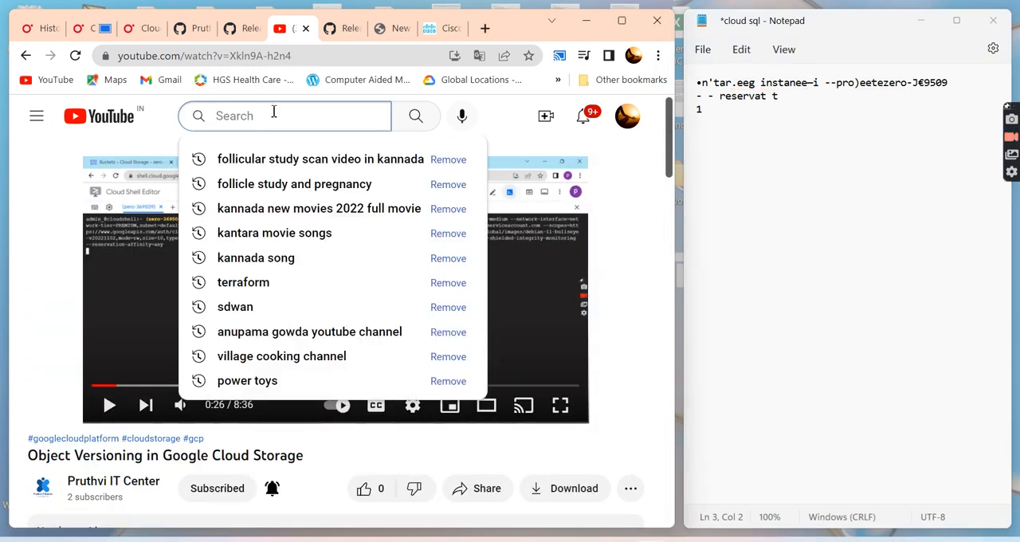
scroll(325, 192, down, 2)
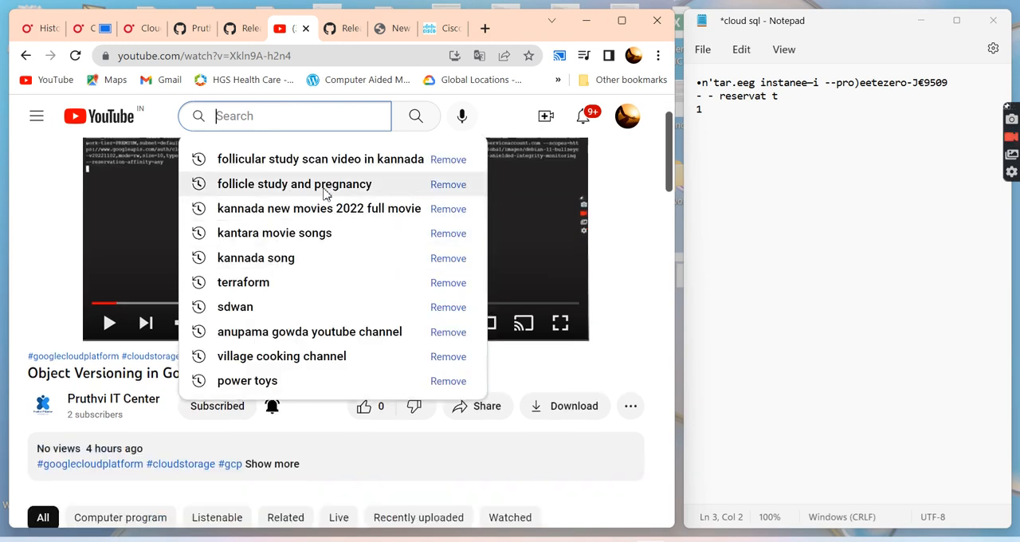
scroll(325, 191, up, 2)
click(518, 125)
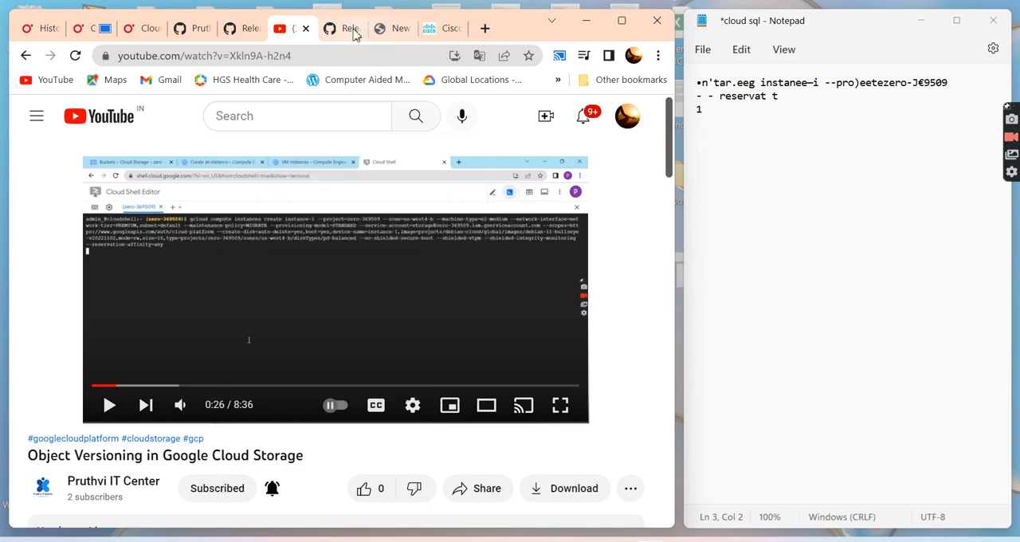
- Pause the O'Reilly Cloud SQL video, capture its slide text with Text Extractor and paste it below the existing Notepad text
click(147, 30)
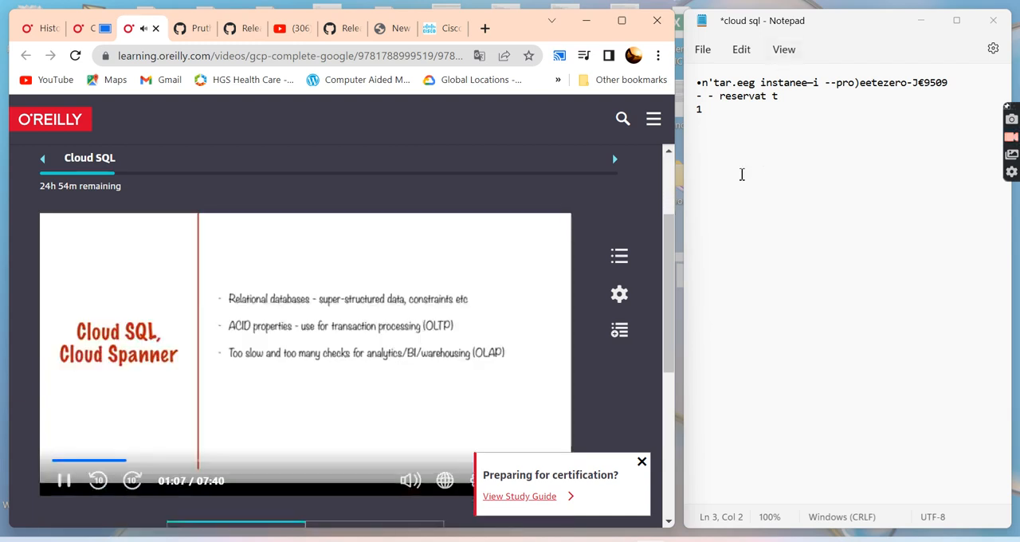
click(67, 482)
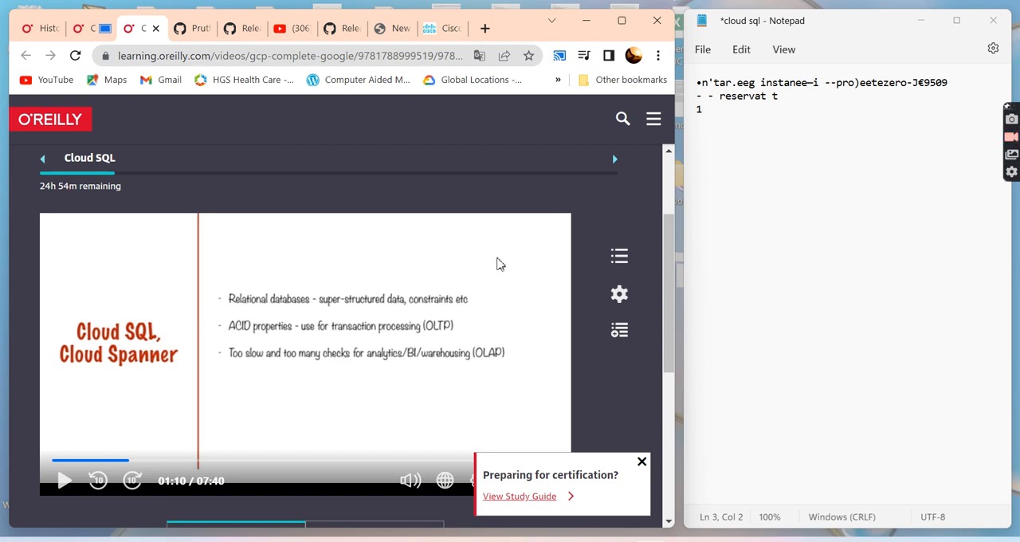
key(super+shift+s)
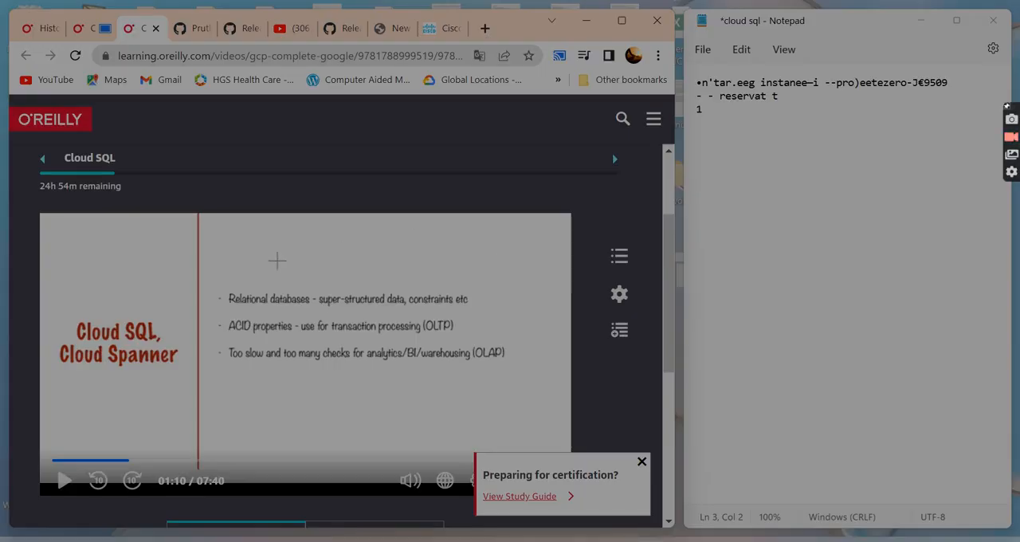
drag(54, 240, 525, 401)
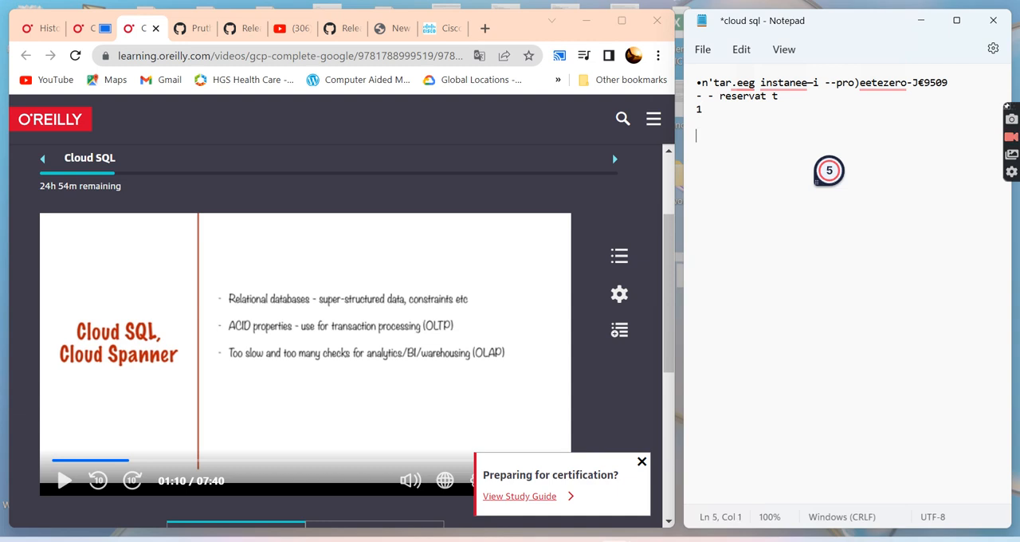
key(ctrl+v)
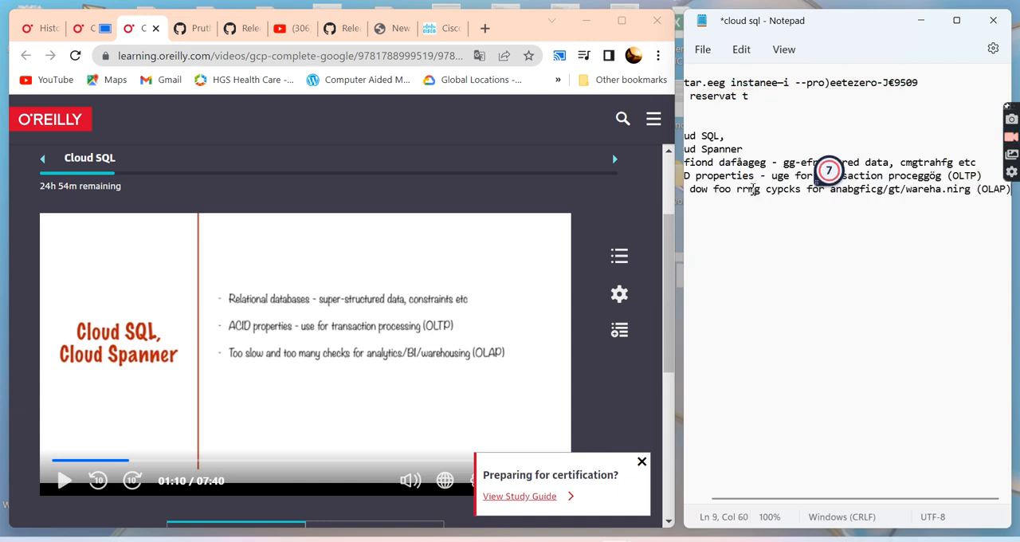
scroll(788, 284, left, 3)
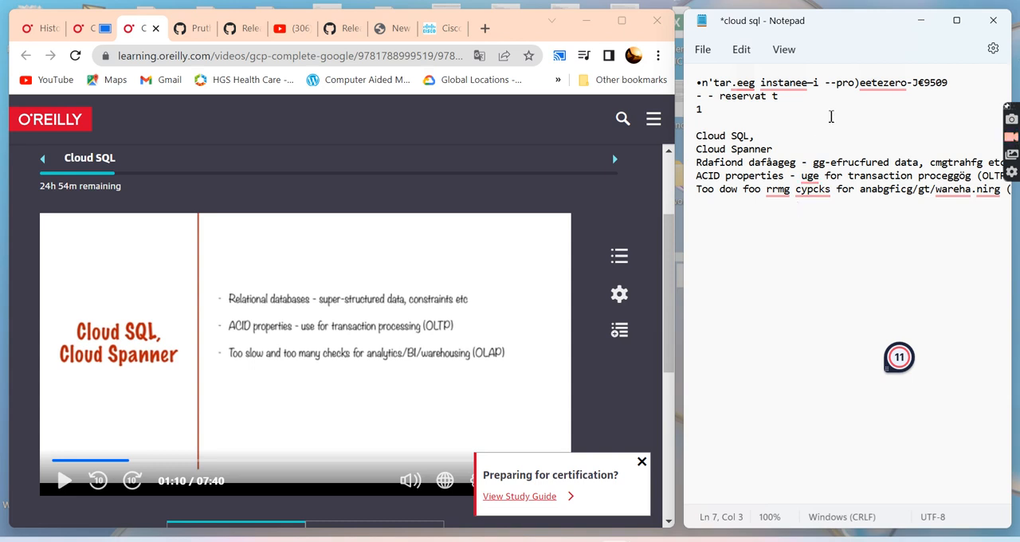
- Dismiss the "Preparing for certification?" popup on the O'Reilly page and bring the Cloud SQL slide back into view
click(642, 462)
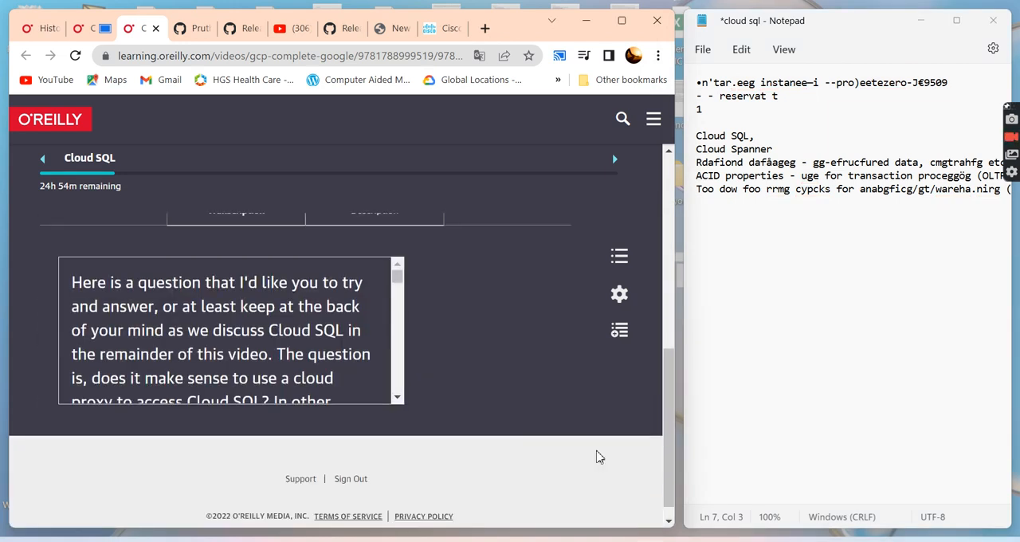
scroll(596, 455, up, 2)
scroll(543, 386, down, 3)
scroll(543, 387, up, 2)
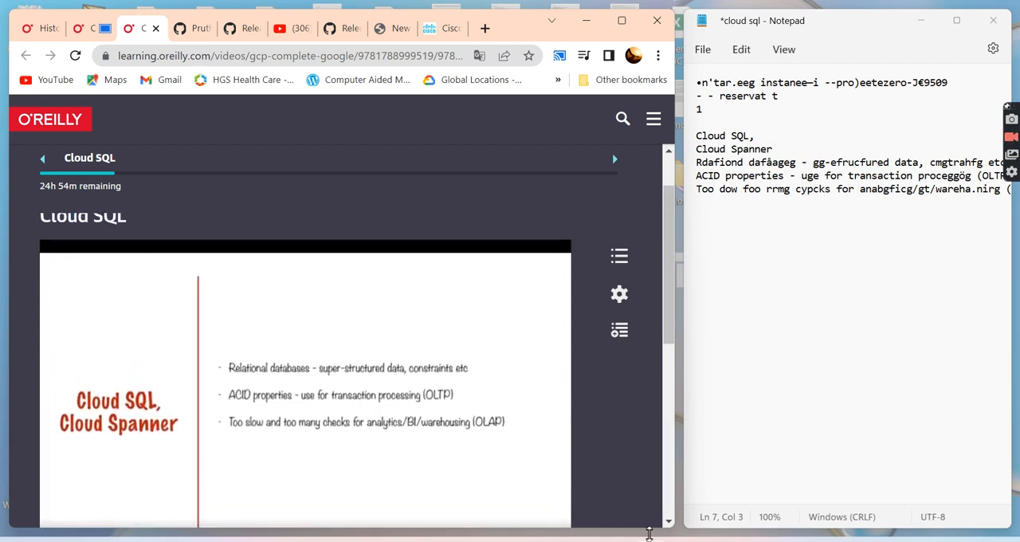
- Review the Text Extractor and Shortcut Guide pages in PowerToys Settings, including their activation shortcuts, and minimise the window
click(685, 541)
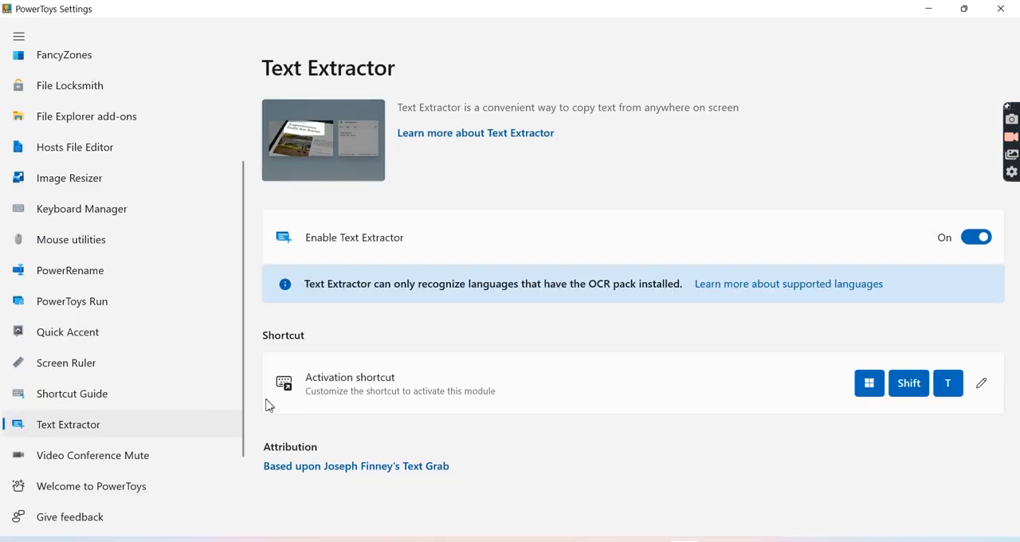
scroll(83, 458, down, 2)
scroll(83, 459, up, 1)
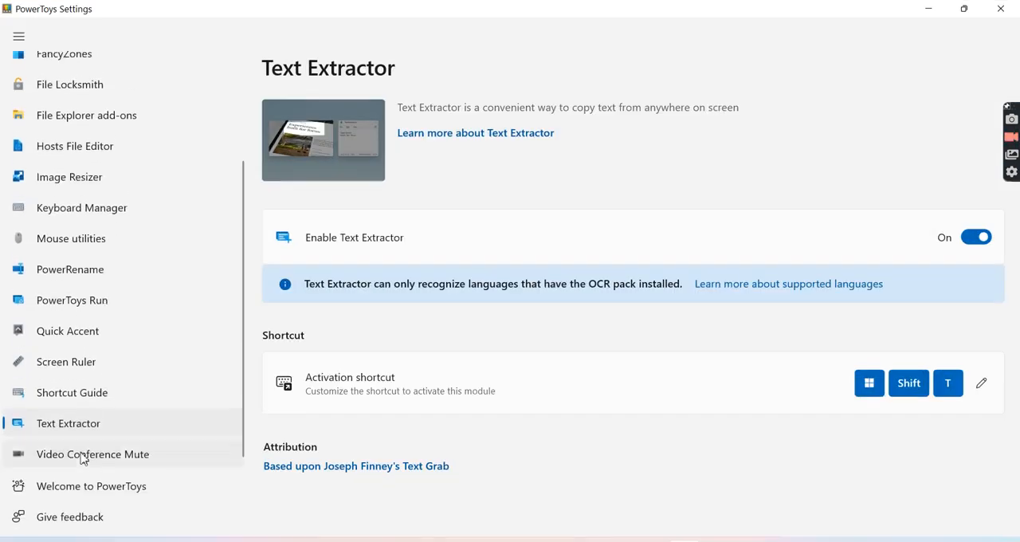
click(63, 402)
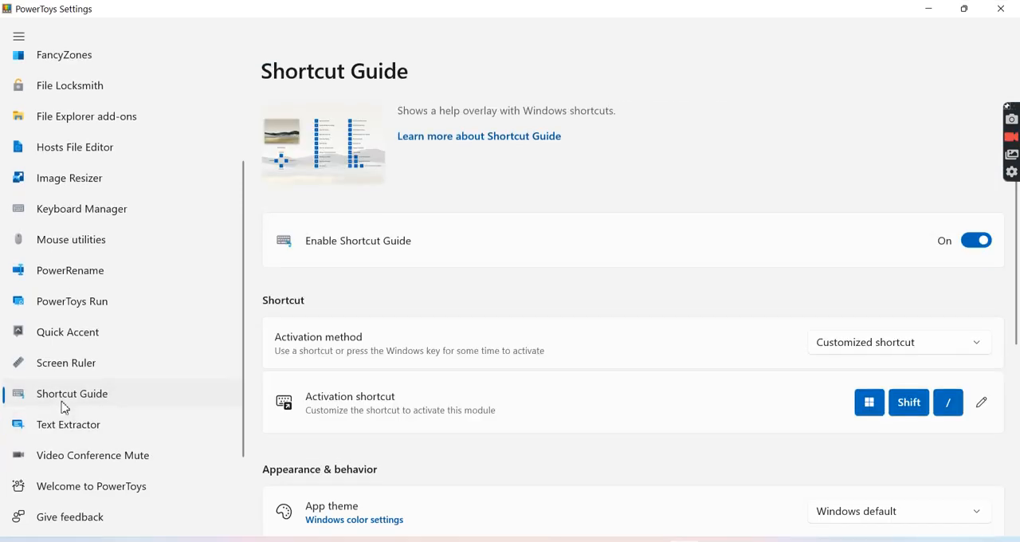
scroll(437, 483, down, 5)
scroll(437, 483, up, 5)
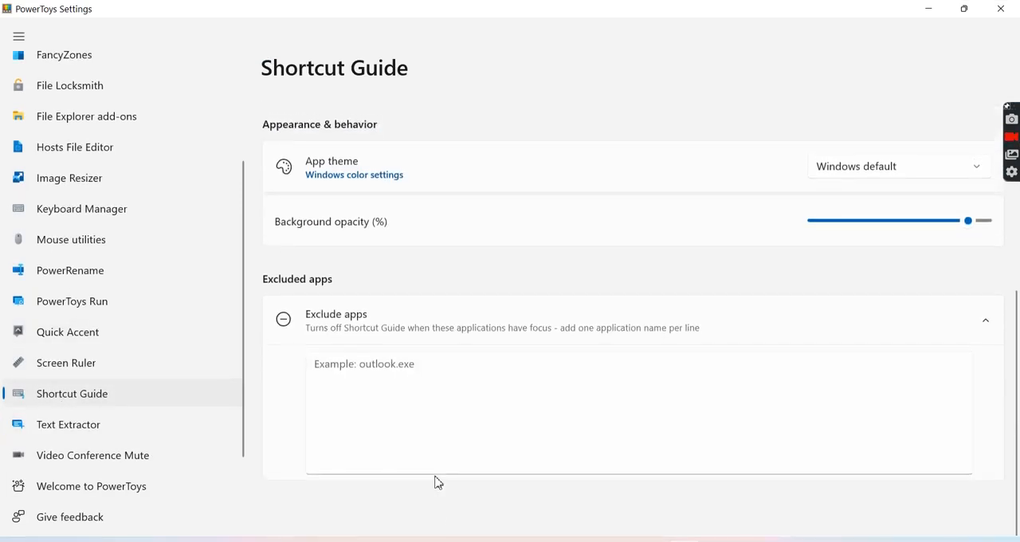
click(939, 9)
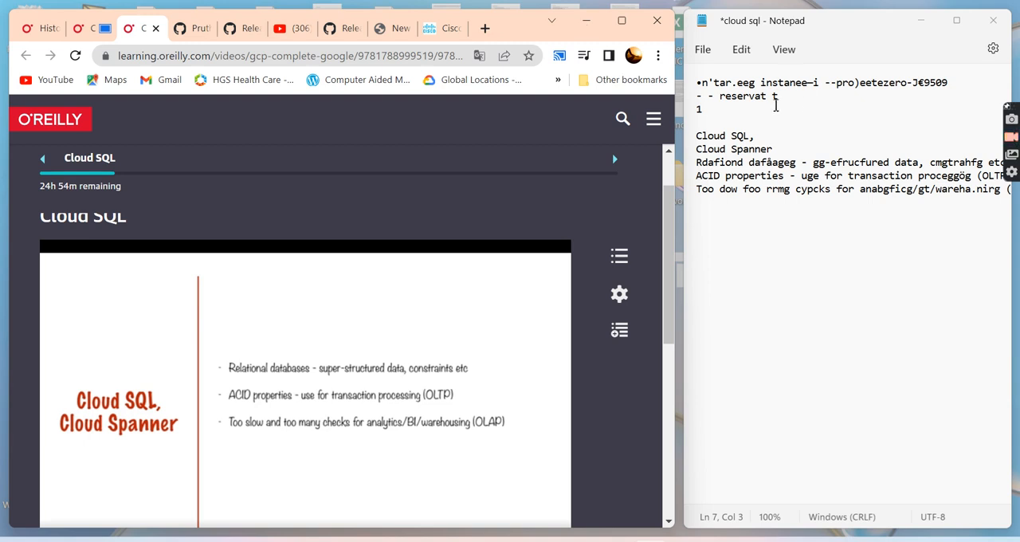
- Delete the three lines of extracted gcloud text above the Cloud SQL text in Notepad
drag(747, 115, 676, 85)
key(BackSpace)
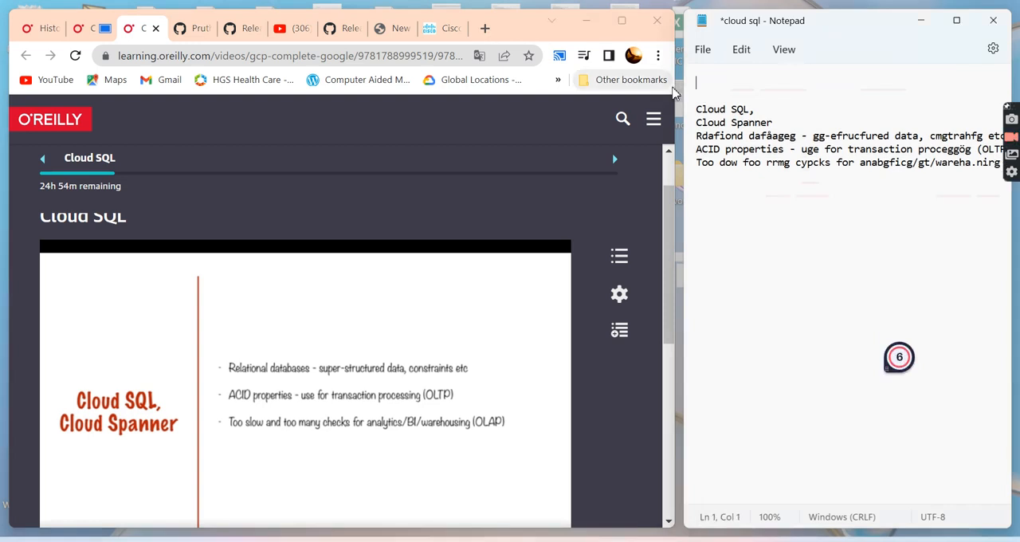
- Remove the blank lines above the Cloud SQL text at the start of the Notepad document
key(Delete)
key(Delete)
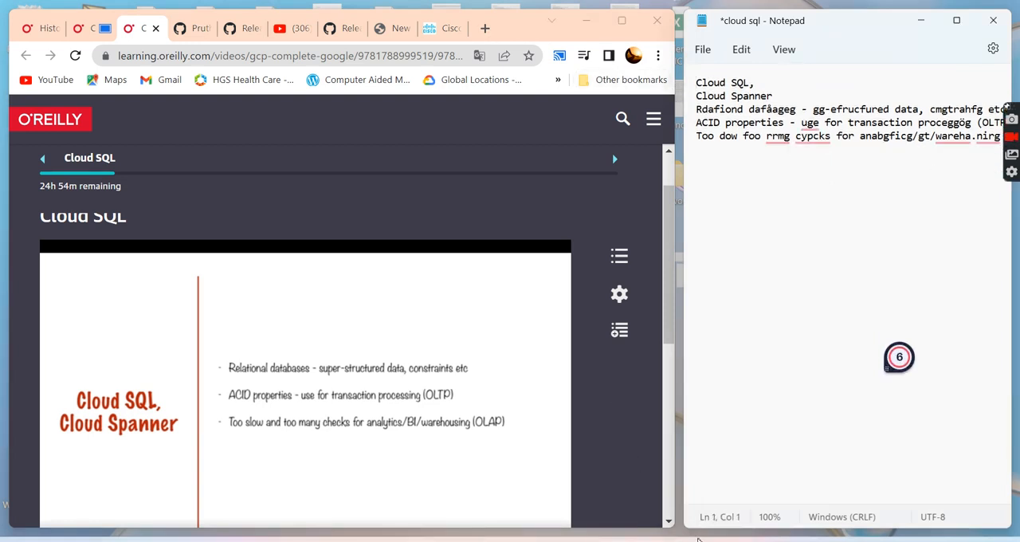
- Return to PowerToys Settings and review the FancyZones, Image Resizer and PowerRename pages along with the full list of utilities
mouse_move(684, 541)
click(683, 478)
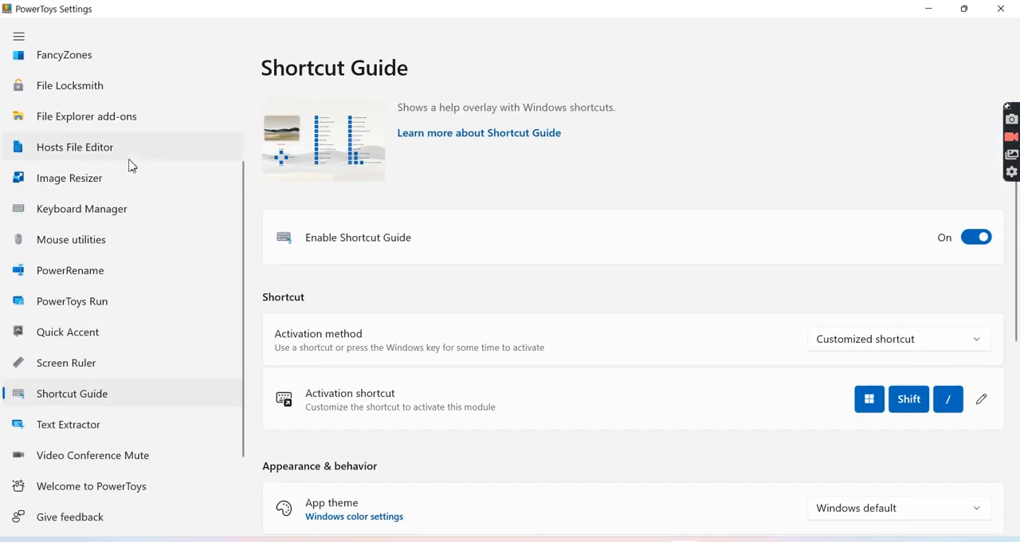
scroll(120, 151, up, 4)
scroll(108, 137, down, 1)
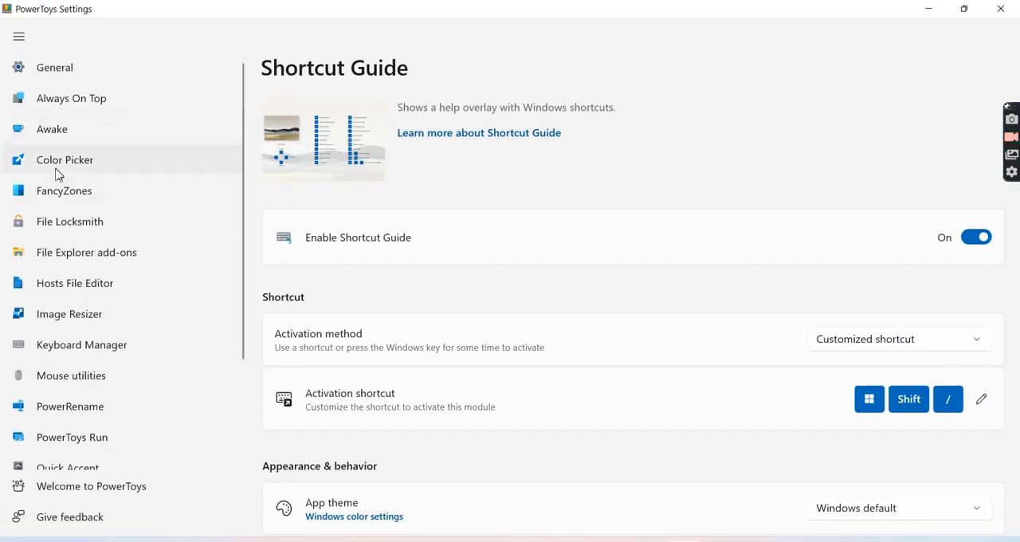
click(59, 199)
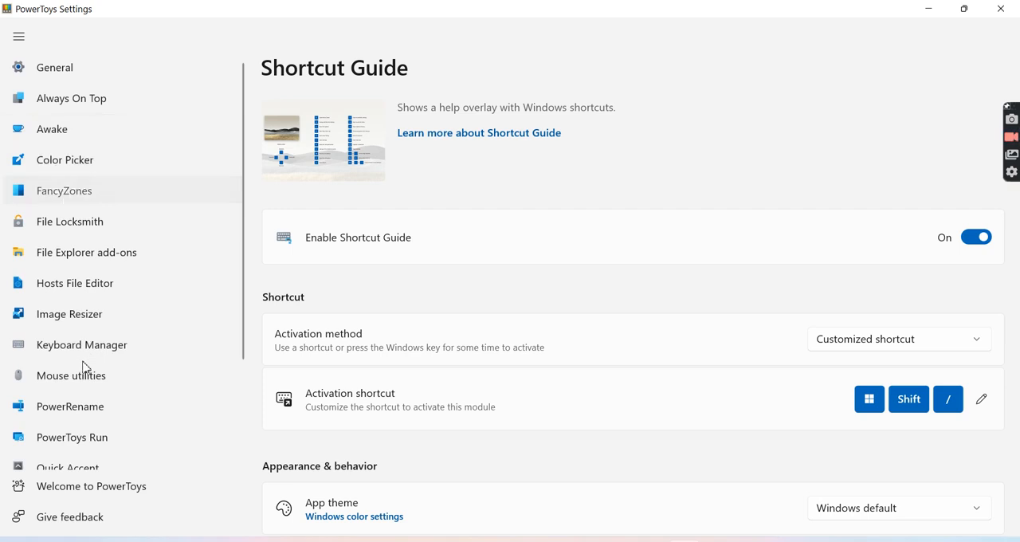
click(108, 315)
scroll(107, 321, down, 3)
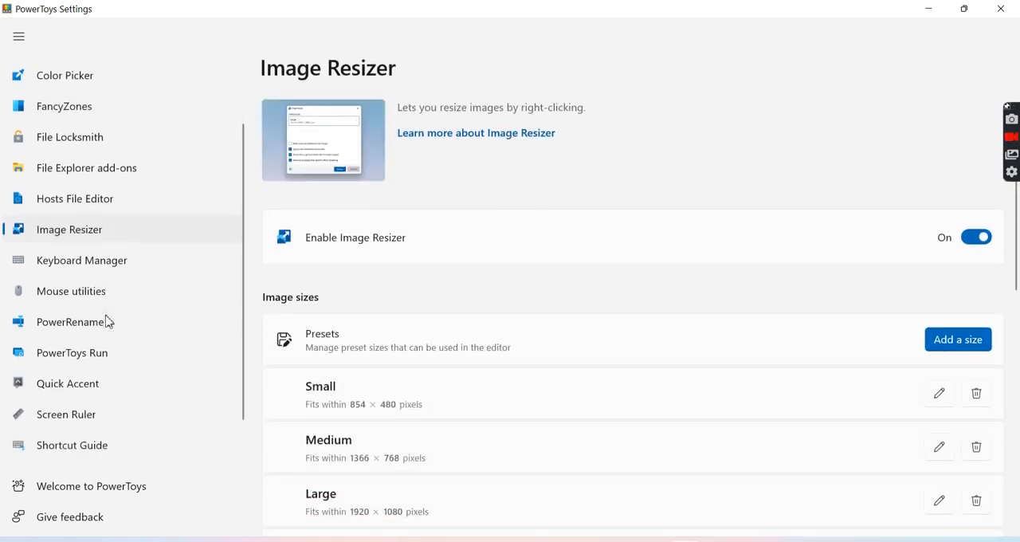
click(63, 333)
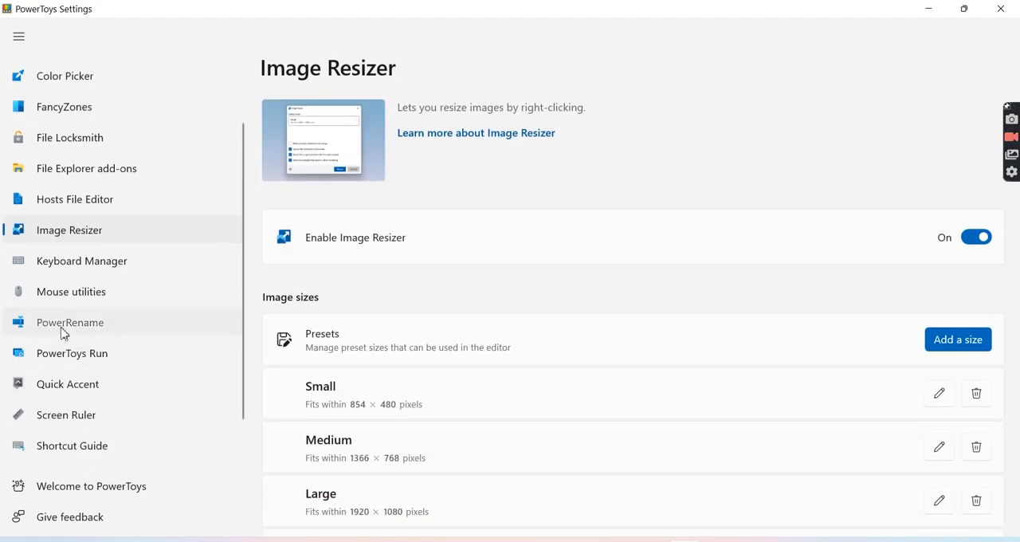
scroll(129, 395, down, 2)
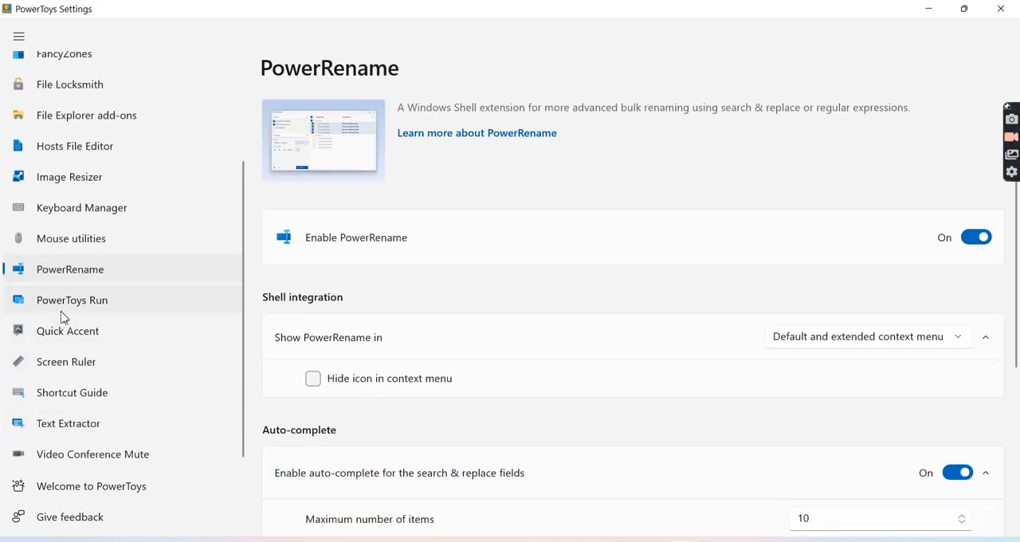
scroll(114, 429, down, 2)
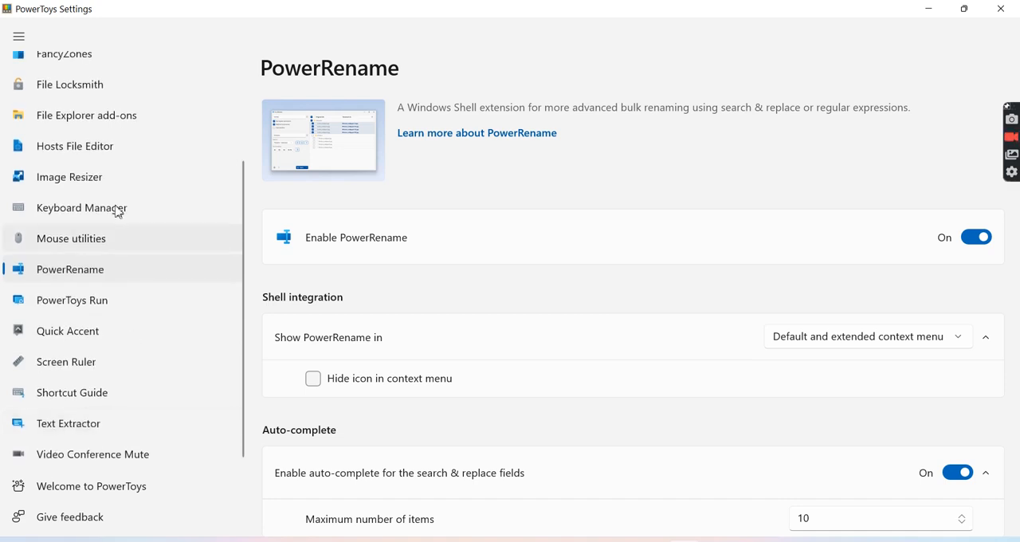
scroll(114, 183, up, 3)
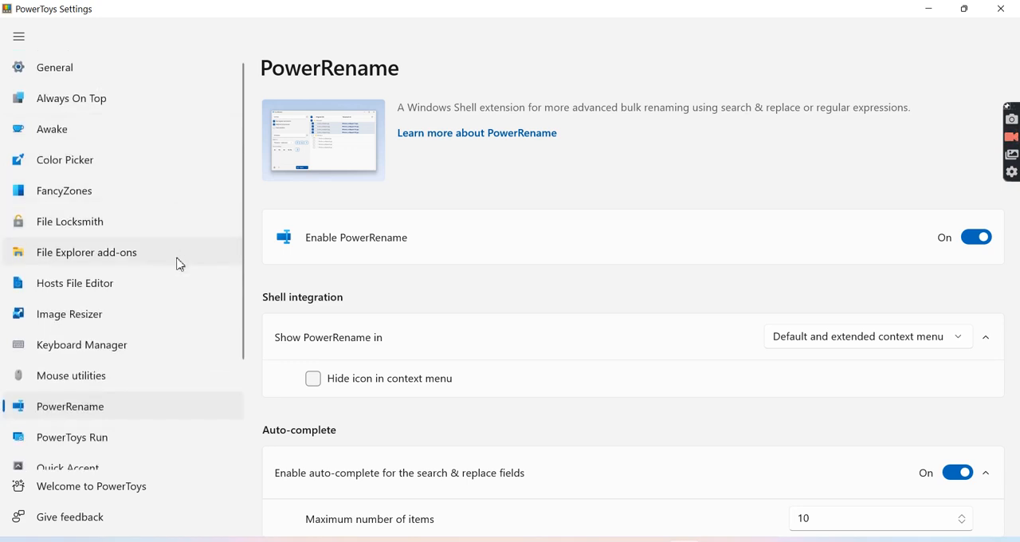
scroll(230, 167, up, 1)
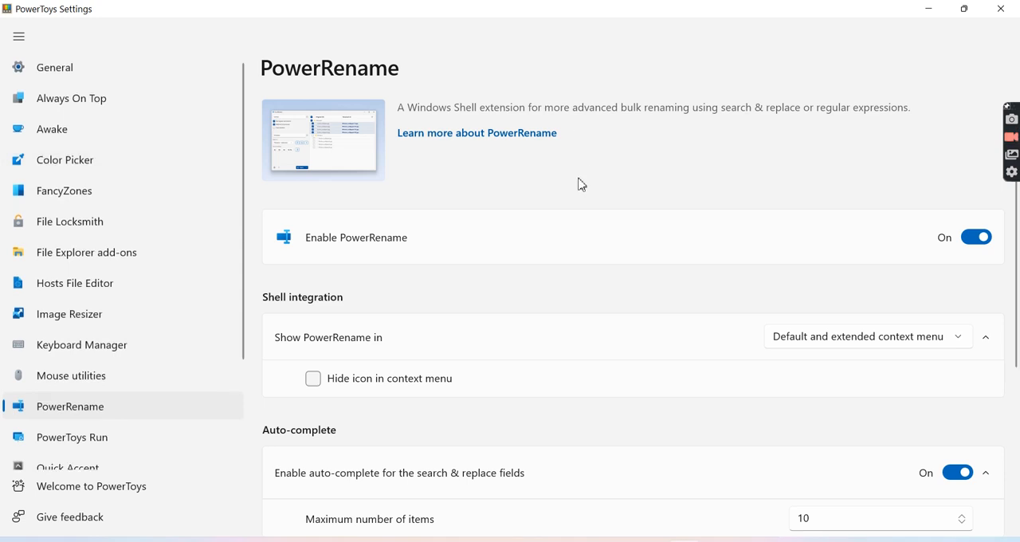